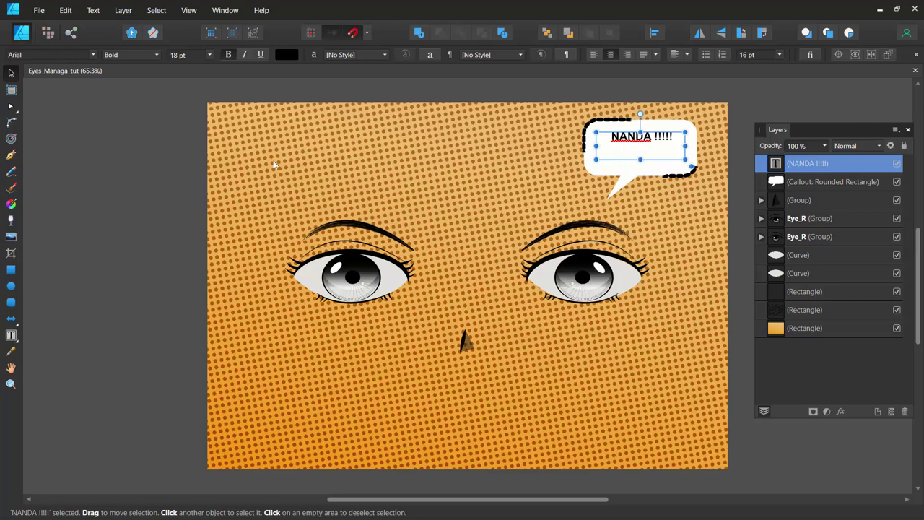
{"action": "scroll", "coordinate": [432, 283], "scroll_direction": "right", "scroll_amount": 3}
{"action": "scroll", "coordinate": [432, 283], "scroll_direction": "down", "scroll_amount": 1}
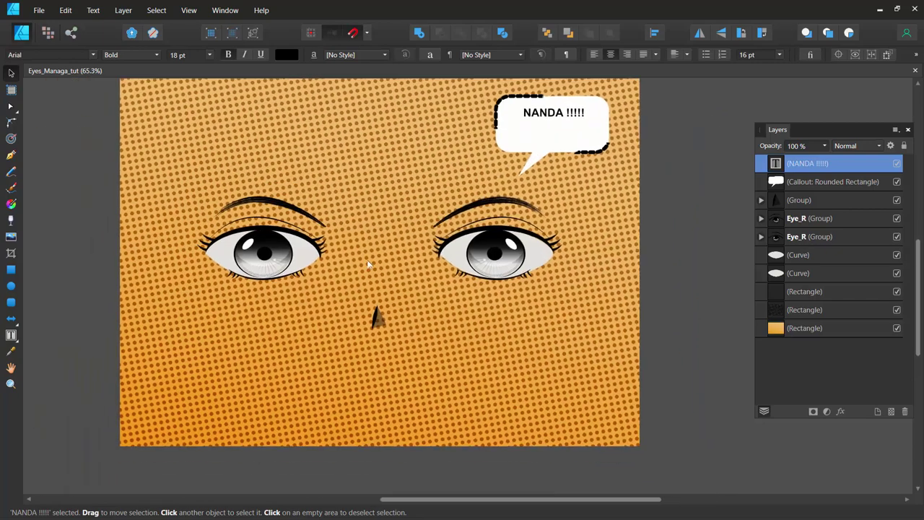
{"action": "left_click_drag", "start_coordinate": [368, 265], "coordinate": [397, 281]}
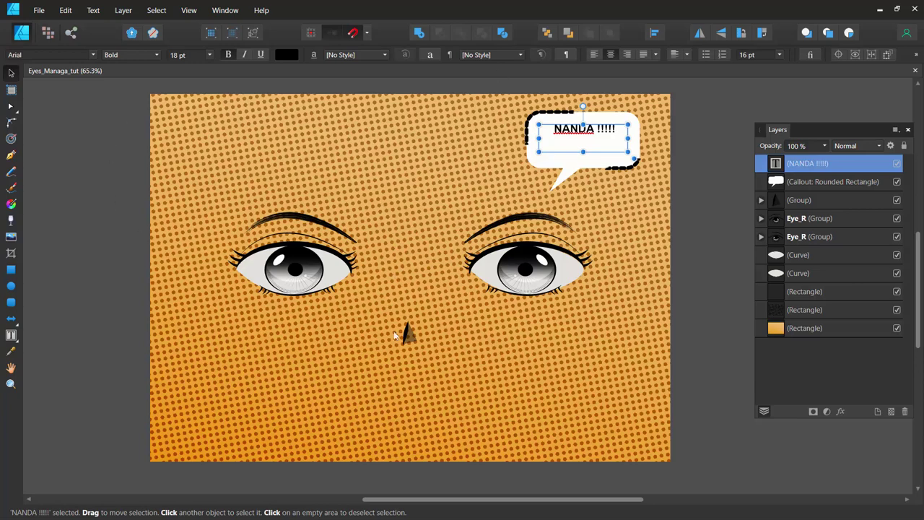
- Create a landscape A4 print document at 300 DPI and close the Eyes_Managa_tut document
{"action": "left_click", "coordinate": [39, 10]}
{"action": "key", "text": "Escape"}
{"action": "key", "text": "ctrl+n"}
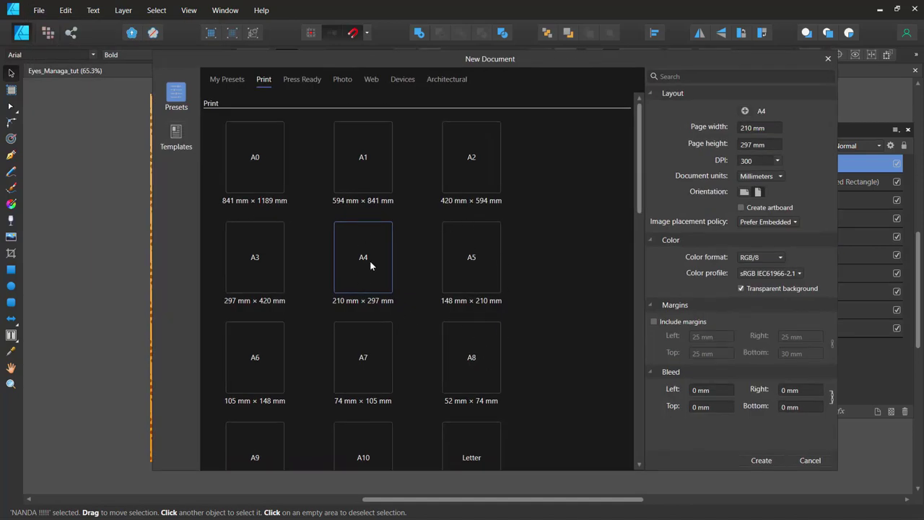
{"action": "left_click", "coordinate": [744, 192]}
{"action": "left_click", "coordinate": [765, 461]}
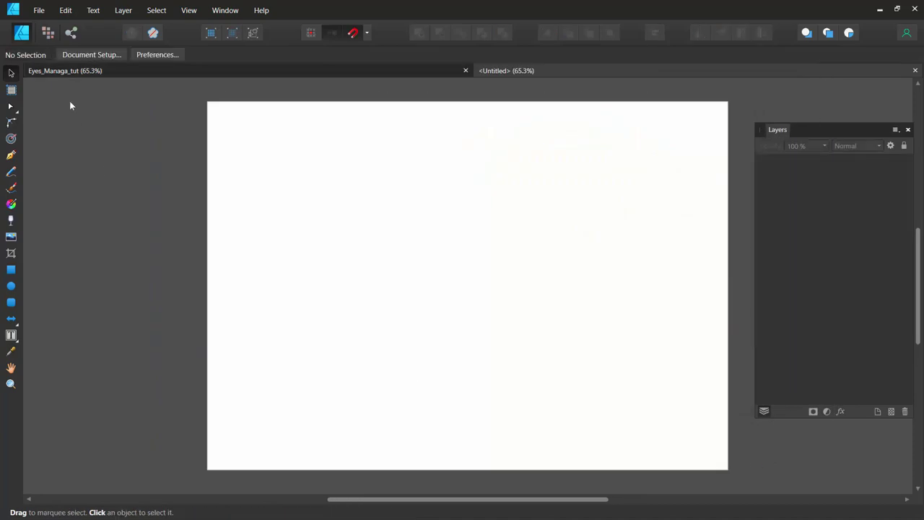
{"action": "left_click", "coordinate": [465, 71]}
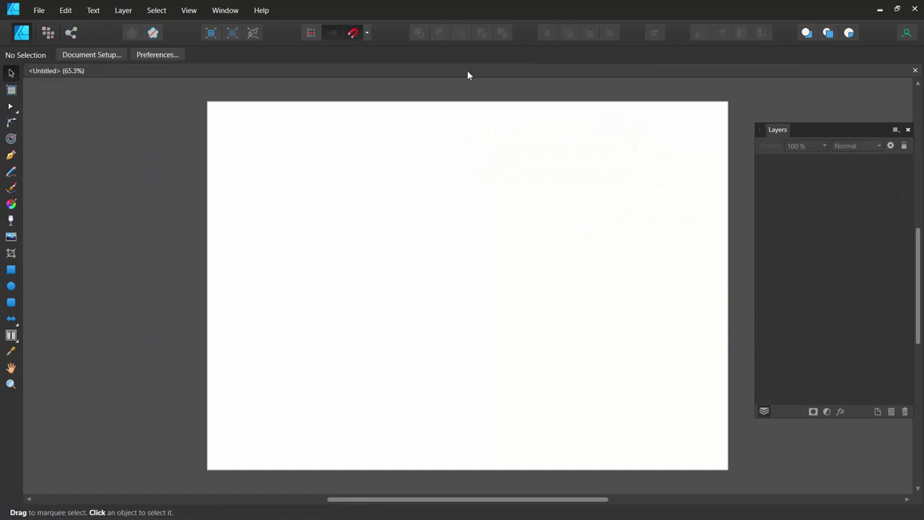
- Save the new document as FlatGlasses in the Affinity Design folder
{"action": "left_click", "coordinate": [38, 11]}
{"action": "left_click", "coordinate": [63, 108]}
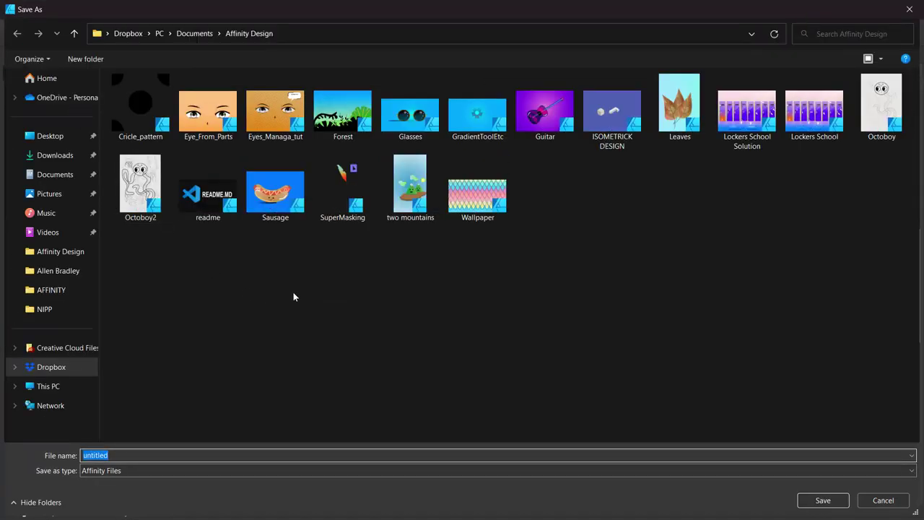
{"action": "type", "text": "FlatGlasses"}
{"action": "key", "text": "Return"}
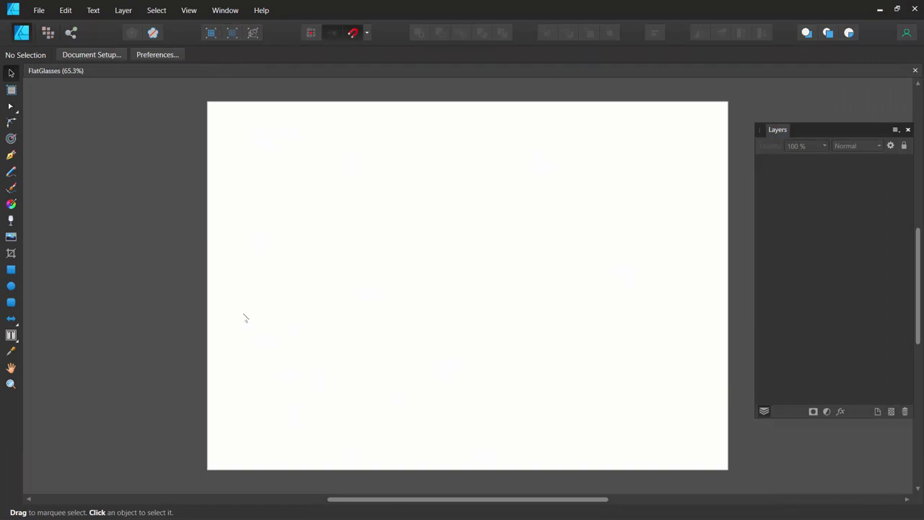
- Draw a background rectangle extending slightly beyond the page edges and fill it with blue-violet (H 242, S 100, L 50)
{"action": "left_click", "coordinate": [11, 270]}
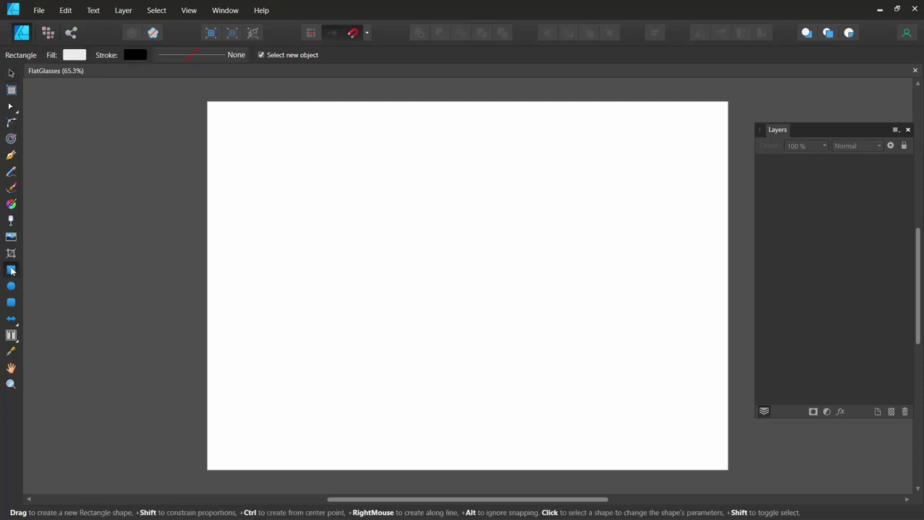
{"action": "left_click_drag", "start_coordinate": [198, 93], "coordinate": [735, 475]}
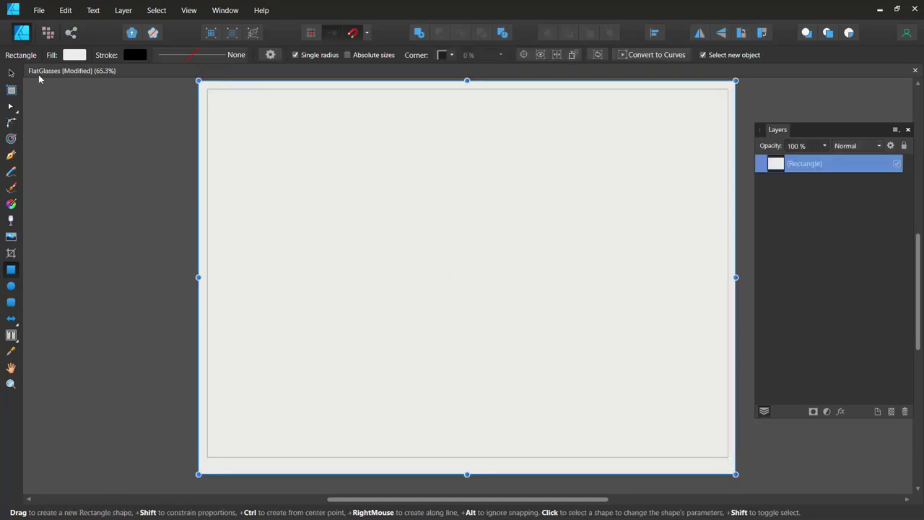
{"action": "left_click", "coordinate": [66, 58]}
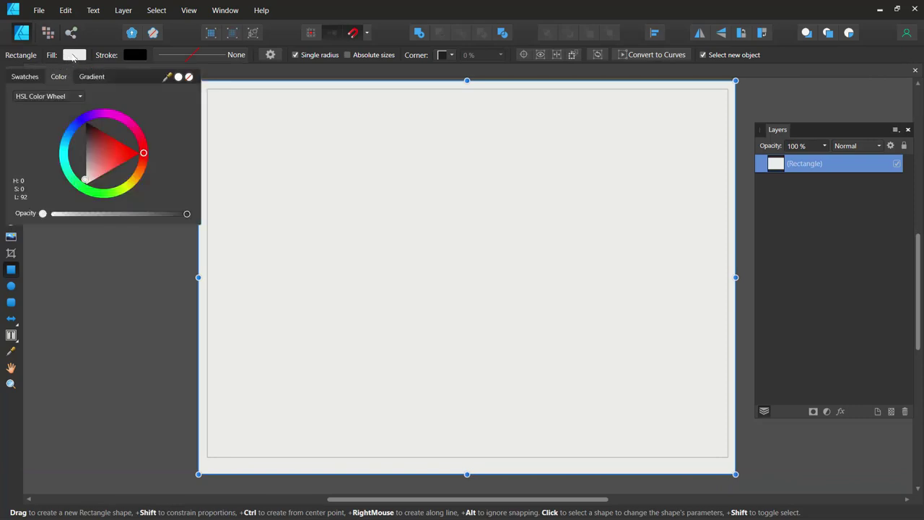
{"action": "left_click", "coordinate": [85, 118]}
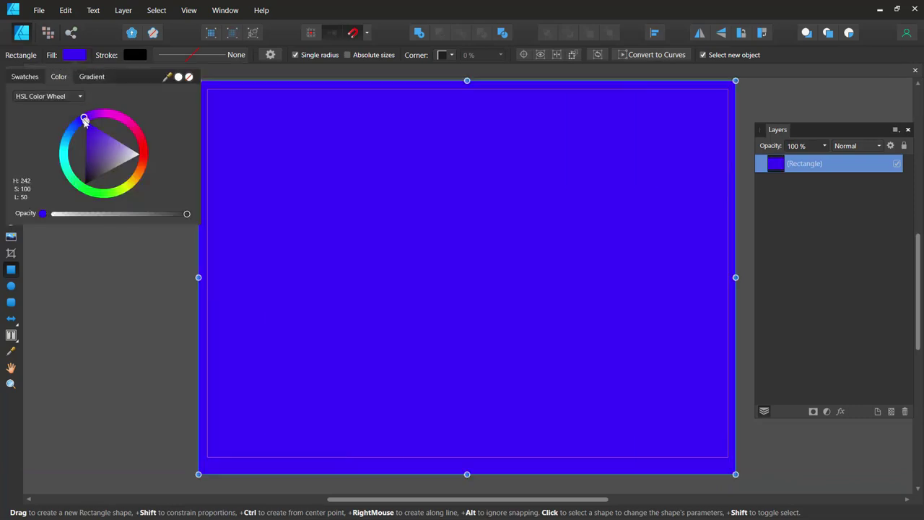
{"action": "left_click", "coordinate": [149, 310]}
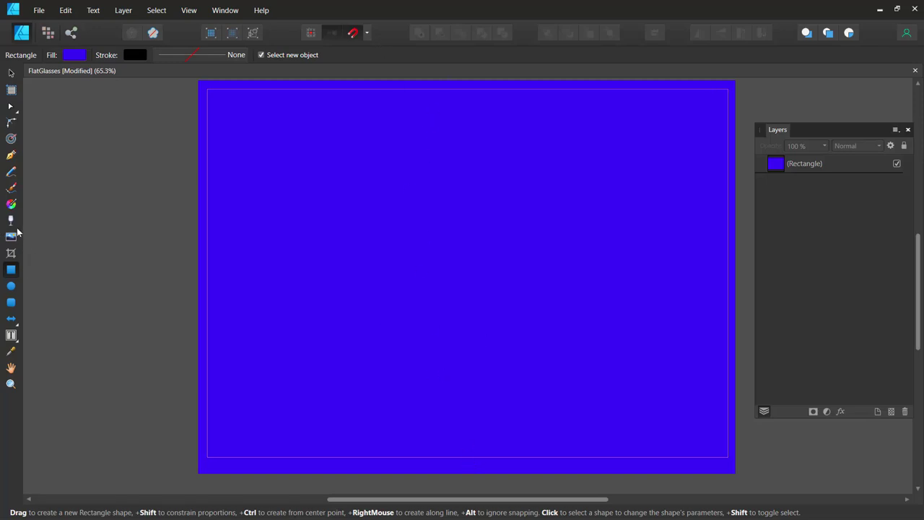
- Apply a vertical linear gradient to the background rectangle, running from just above the page to slightly below its middle
{"action": "left_click", "coordinate": [11, 204]}
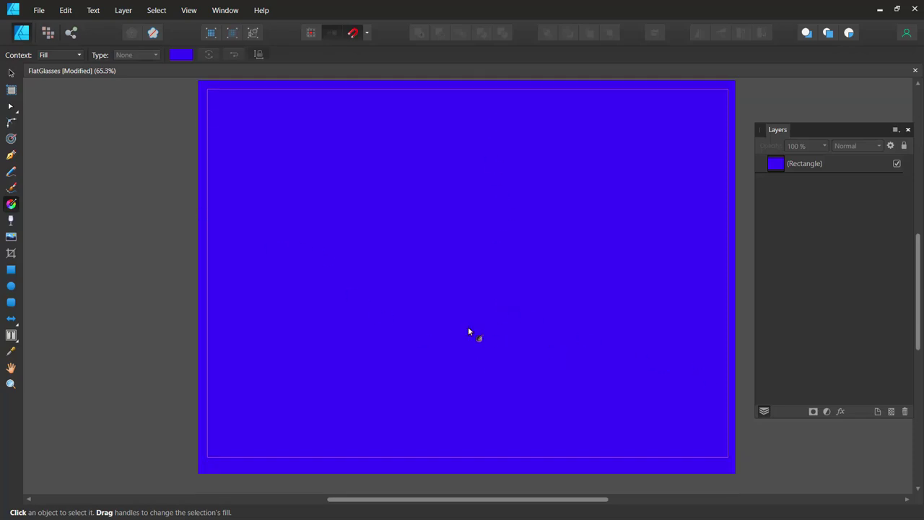
{"action": "scroll", "coordinate": [468, 329], "scroll_direction": "down", "scroll_amount": 1}
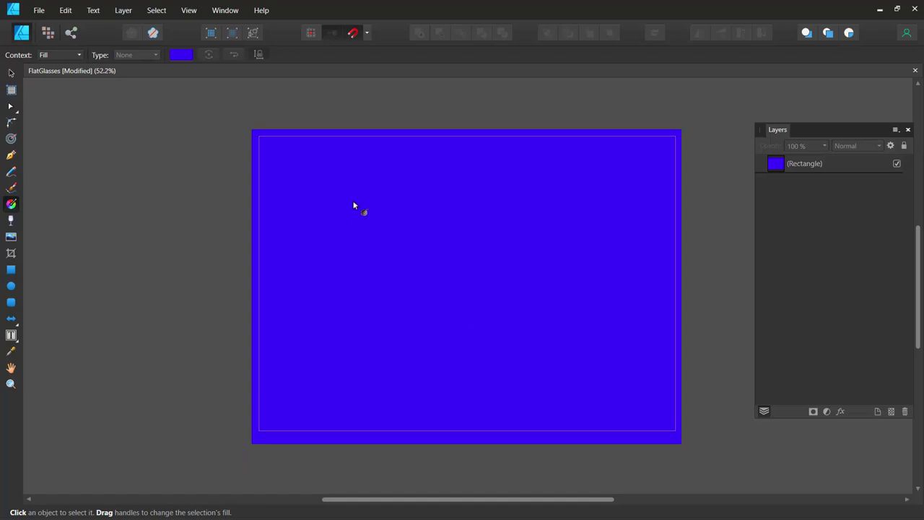
{"action": "left_click", "coordinate": [807, 164]}
{"action": "left_click_drag", "start_coordinate": [462, 108], "coordinate": [462, 324]}
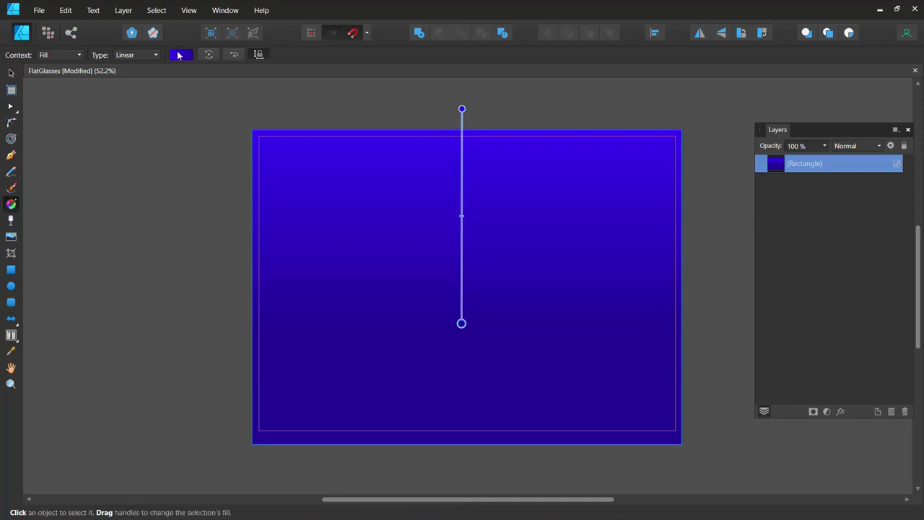
- Set the gradient's start stop to a lighter purple (H 247, S 75, L 62)
{"action": "left_click", "coordinate": [181, 55]}
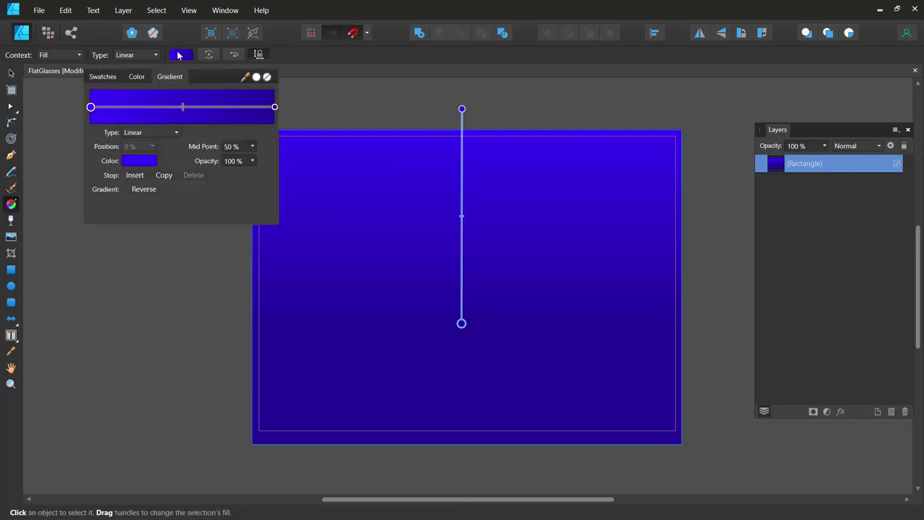
{"action": "left_click", "coordinate": [91, 108]}
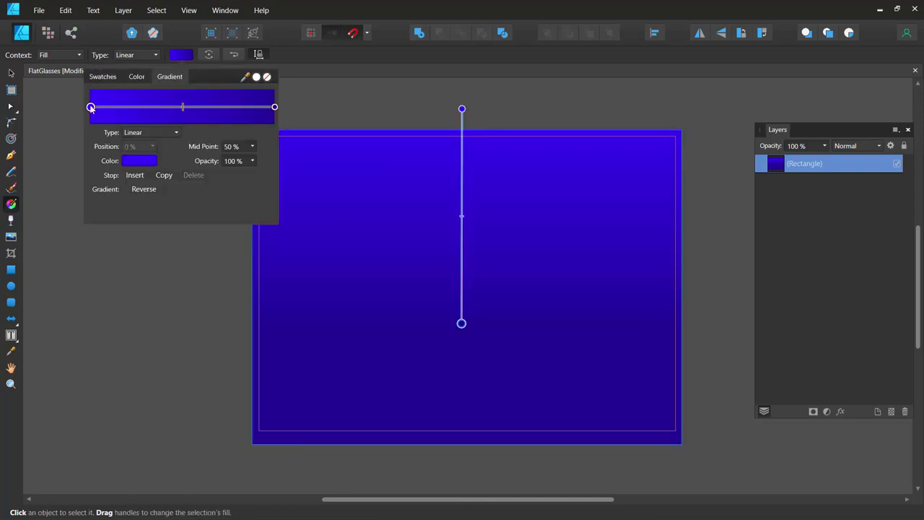
{"action": "left_click", "coordinate": [183, 110]}
{"action": "left_click", "coordinate": [90, 108]}
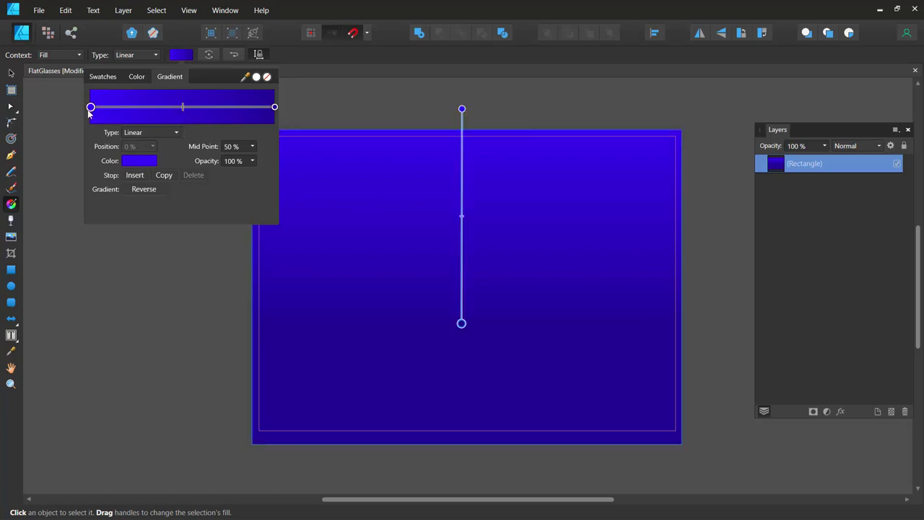
{"action": "left_click", "coordinate": [140, 160]}
{"action": "left_click_drag", "start_coordinate": [130, 224], "coordinate": [124, 203]}
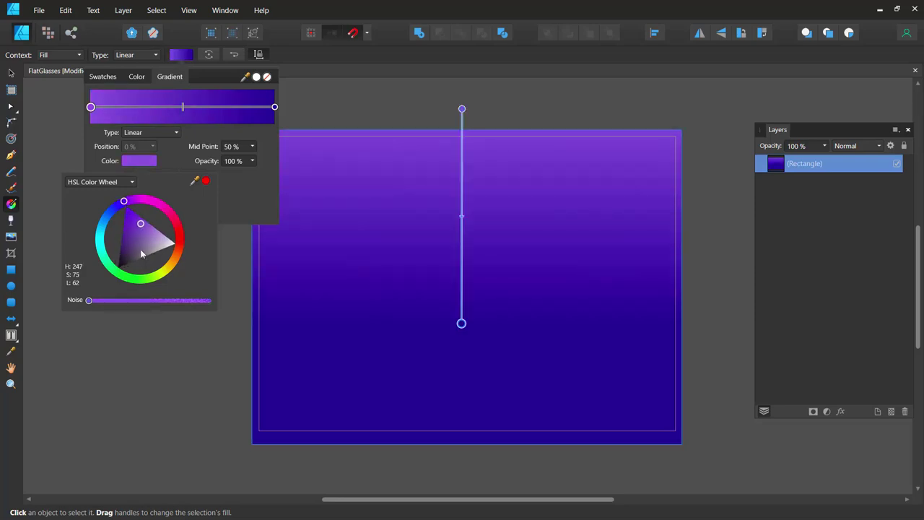
- Set the gradient's end stop to dark violet (H 242, S 81, L 31) and extend its end slightly downward, then deselect the rectangle
{"action": "left_click", "coordinate": [274, 107]}
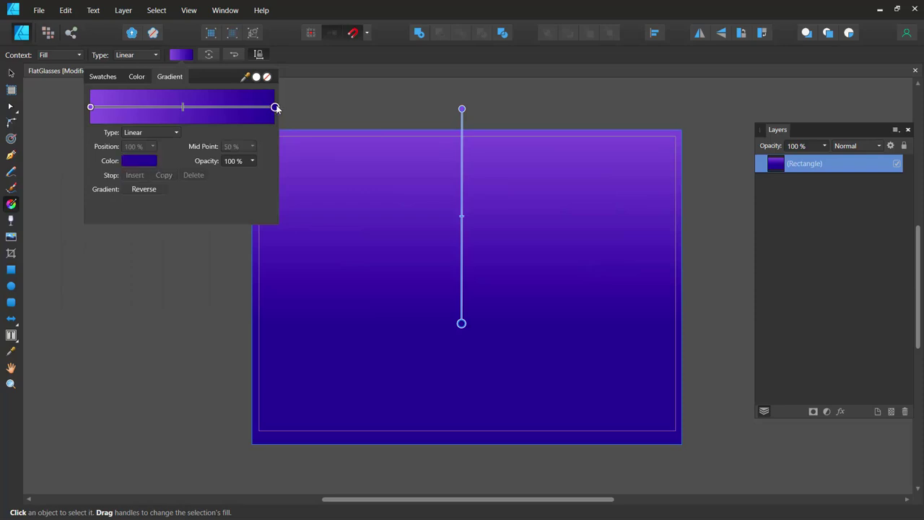
{"action": "left_click", "coordinate": [144, 162]}
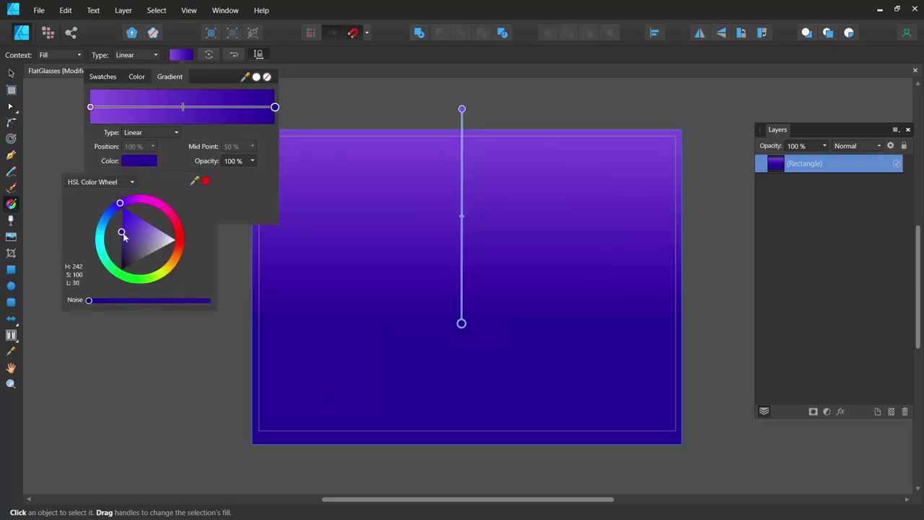
{"action": "mouse_move", "coordinate": [123, 234]}
{"action": "left_mouse_down"}
{"action": "mouse_move", "coordinate": [129, 245]}
{"action": "mouse_move", "coordinate": [124, 236]}
{"action": "left_mouse_up"}
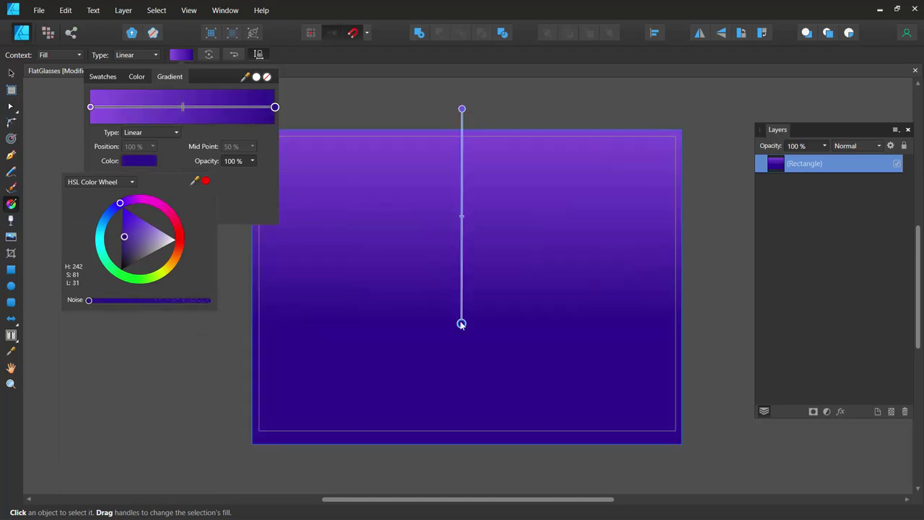
{"action": "left_click_drag", "start_coordinate": [461, 323], "coordinate": [460, 343]}
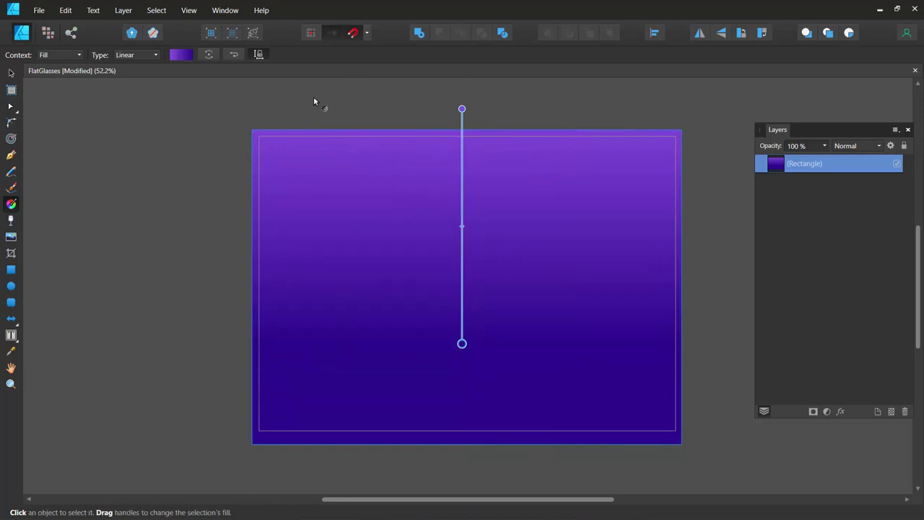
{"action": "left_click", "coordinate": [11, 75]}
{"action": "left_click", "coordinate": [247, 114]}
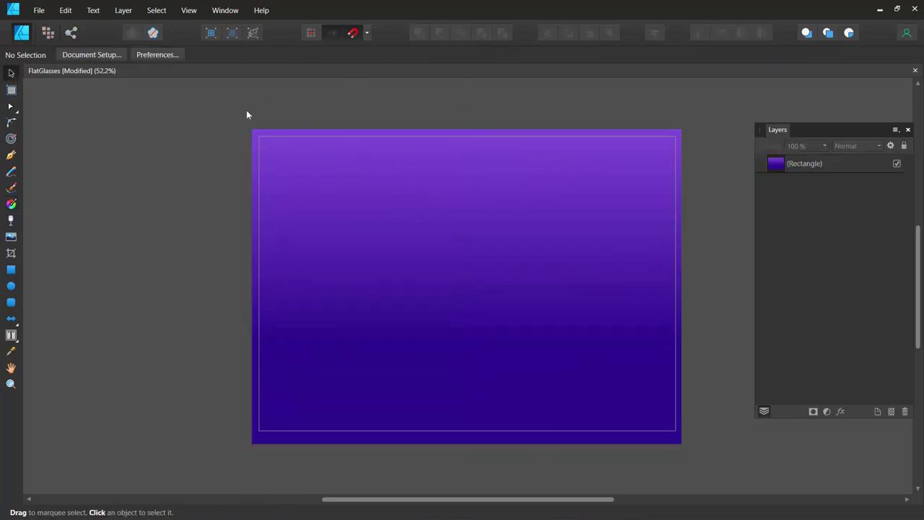
- Dismiss the floating Layers panel and show the right studio
{"action": "left_click", "coordinate": [189, 10]}
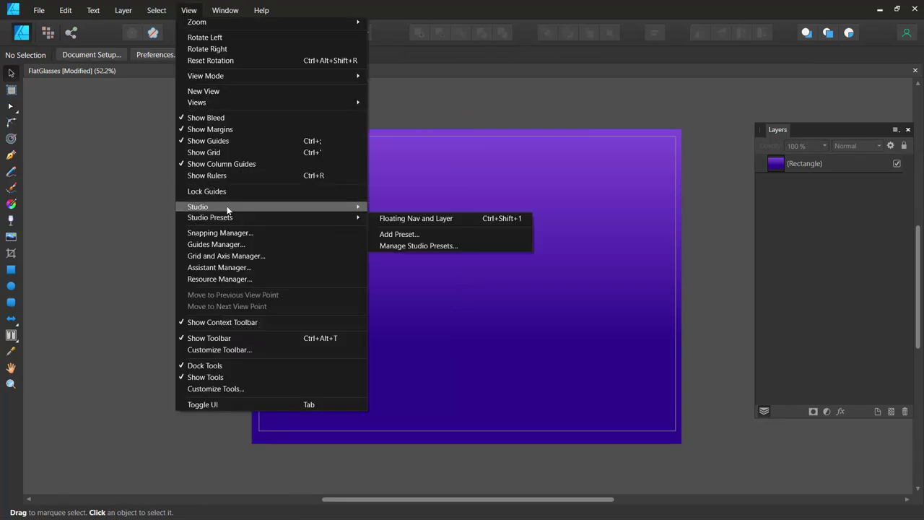
{"action": "mouse_move", "coordinate": [227, 206]}
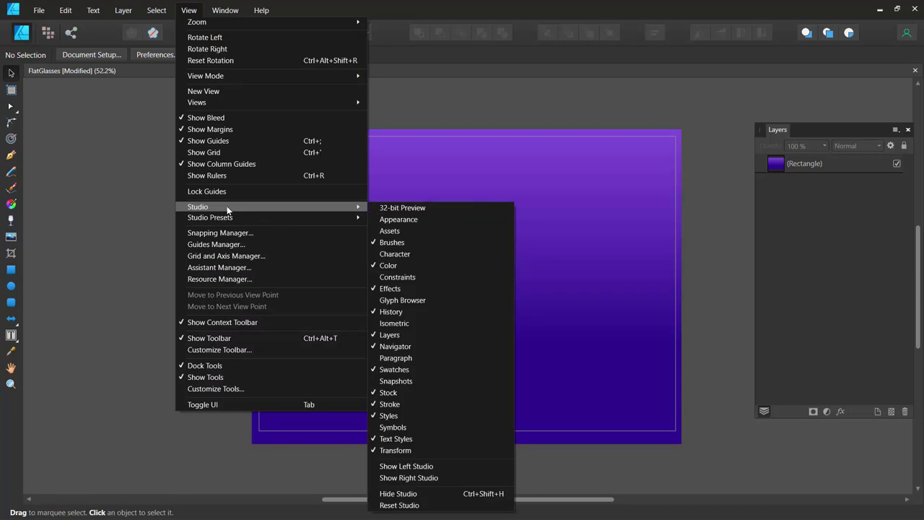
{"action": "left_click", "coordinate": [397, 497]}
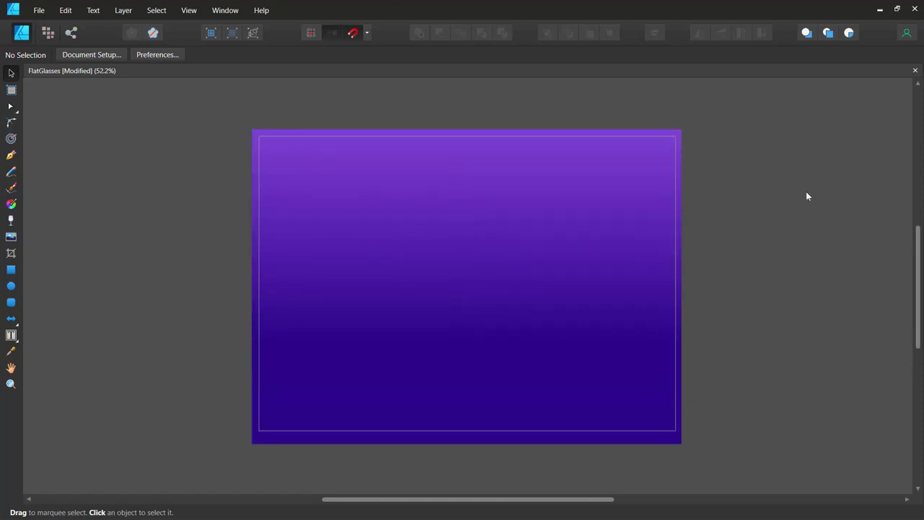
{"action": "left_click", "coordinate": [188, 10]}
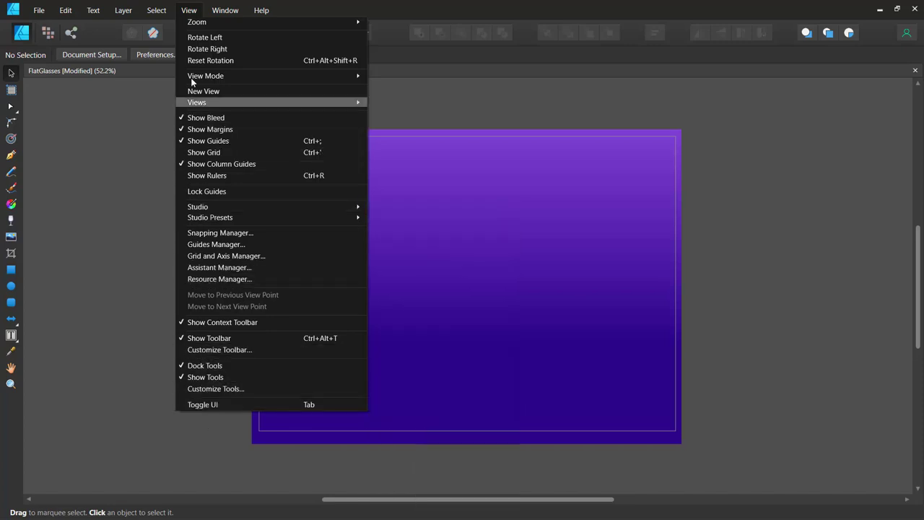
{"action": "mouse_move", "coordinate": [205, 214]}
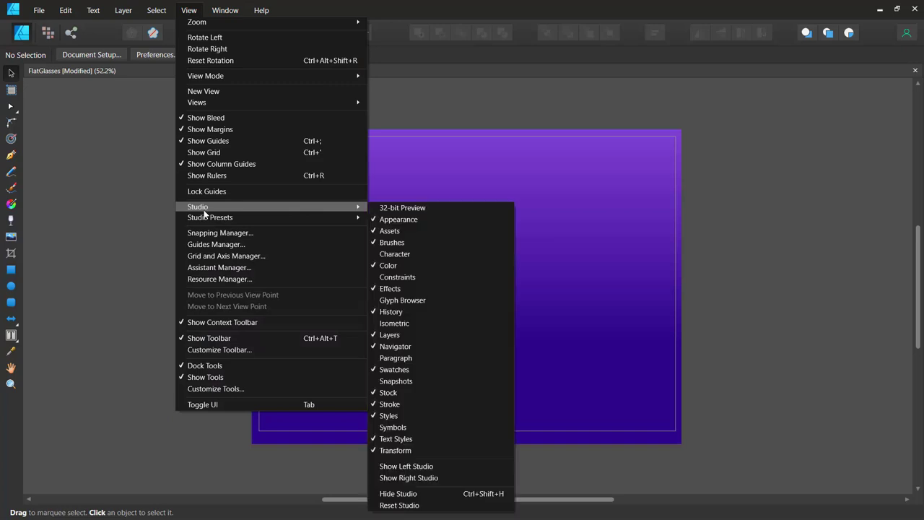
{"action": "left_click", "coordinate": [395, 479]}
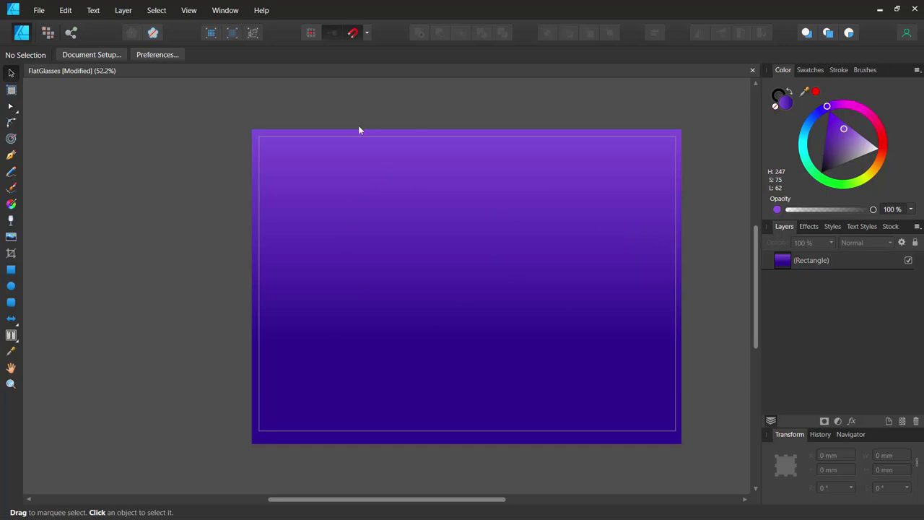
- Draw a yellow donut (H 40, S 75, L 62) about 103.5 mm in diameter with a 50 % hole radius left of the page centre
{"action": "left_click", "coordinate": [12, 289]}
{"action": "left_click", "coordinate": [13, 320]}
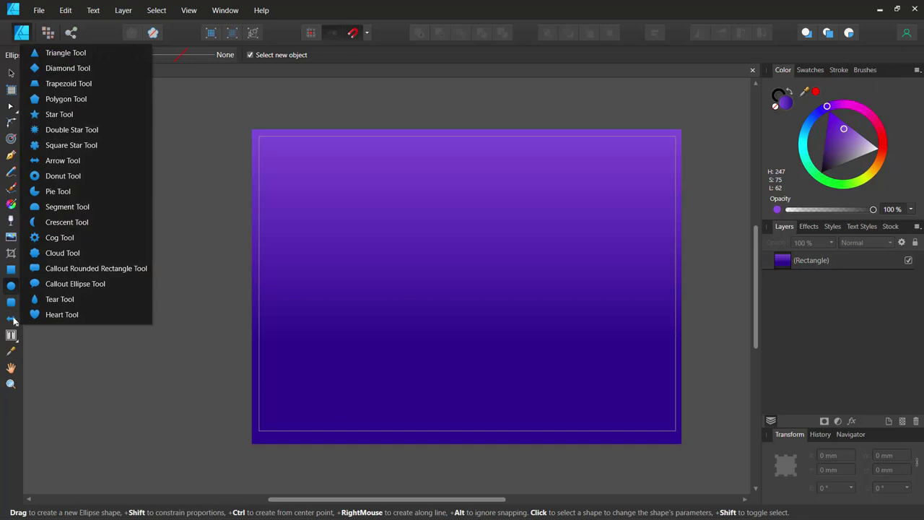
{"action": "left_click", "coordinate": [62, 176]}
{"action": "left_click", "coordinate": [60, 55]}
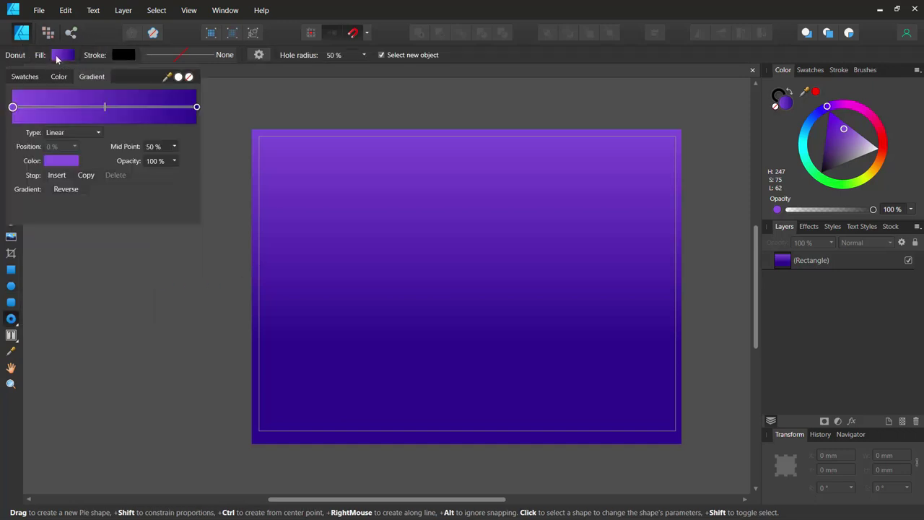
{"action": "left_click", "coordinate": [58, 72]}
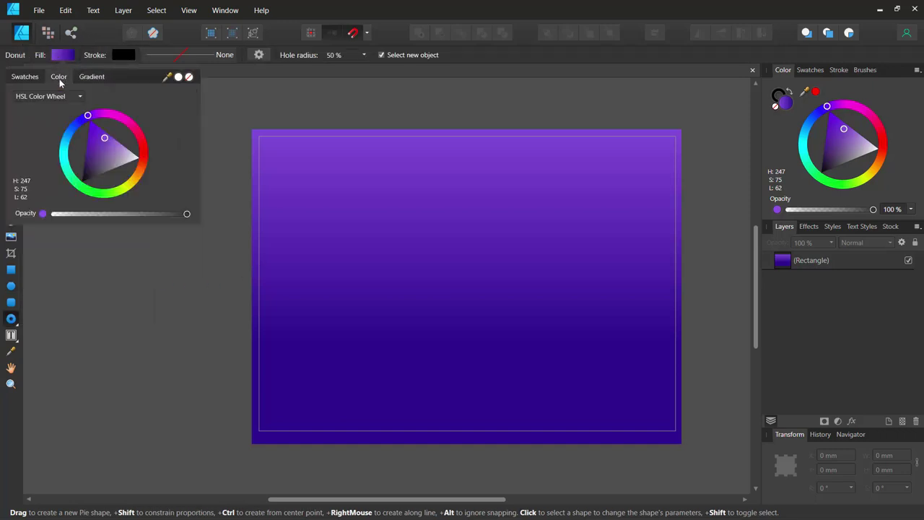
{"action": "left_click", "coordinate": [136, 182]}
{"action": "left_click", "coordinate": [332, 235]}
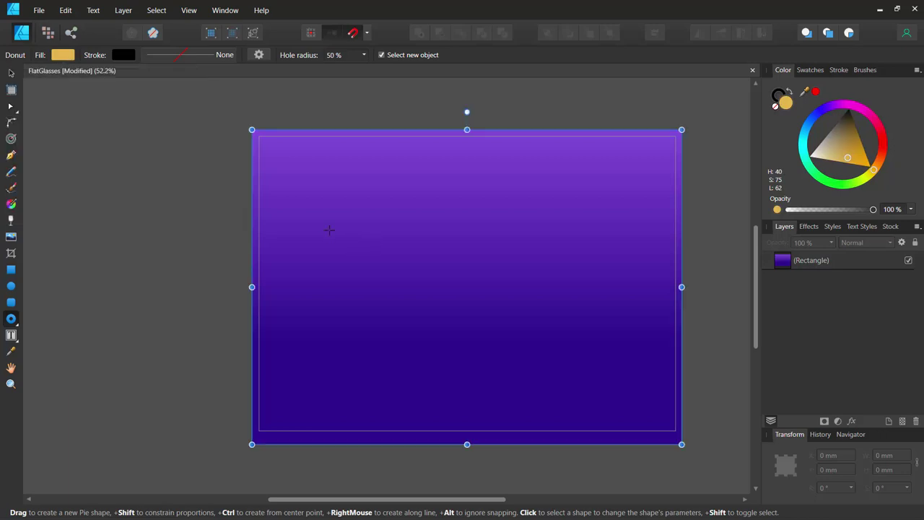
{"action": "left_click_drag", "start_coordinate": [328, 210], "coordinate": [486, 341]}
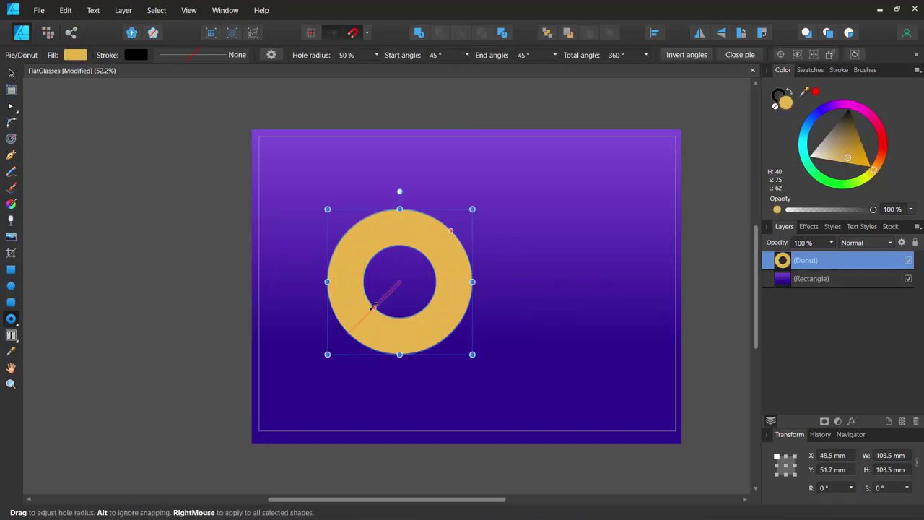
- Increase the donut's hole radius to 92 % to make a thin ring, and deselect it
{"action": "left_click_drag", "start_coordinate": [374, 307], "coordinate": [351, 328]}
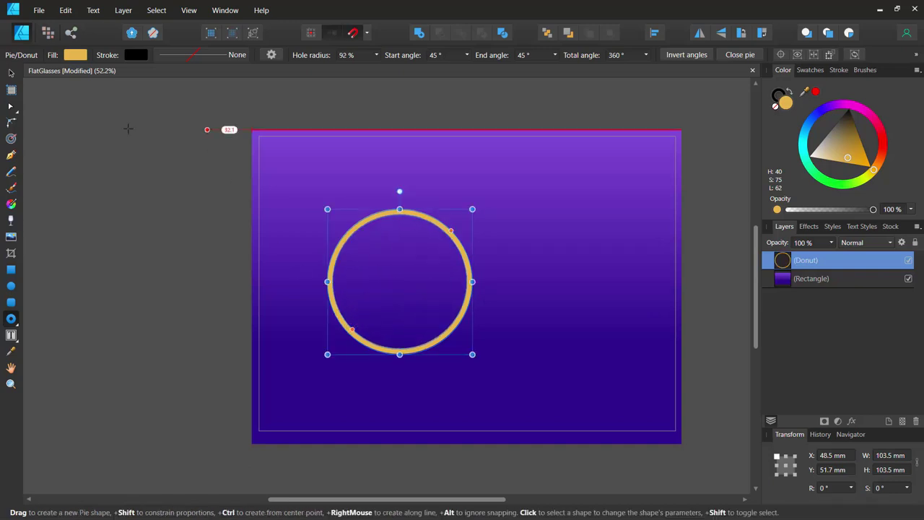
{"action": "left_click", "coordinate": [11, 73]}
{"action": "left_click", "coordinate": [197, 154]}
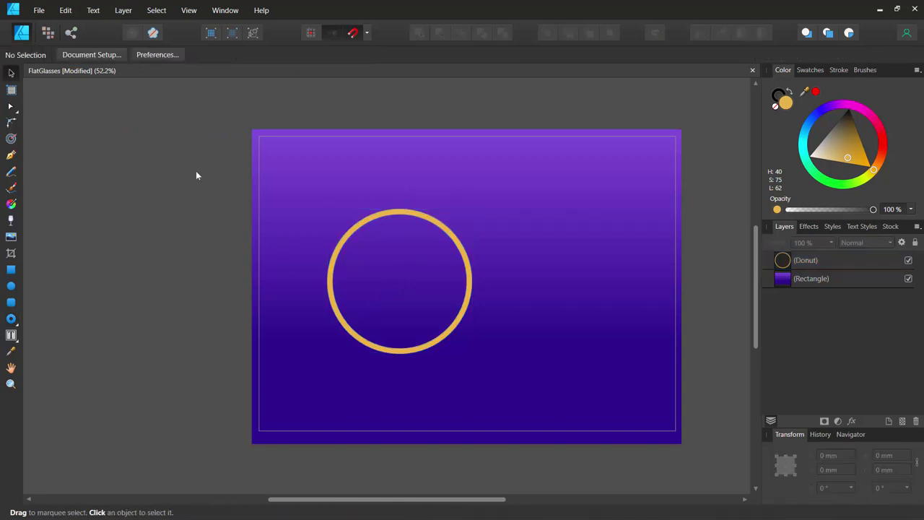
{"action": "left_click", "coordinate": [370, 221]}
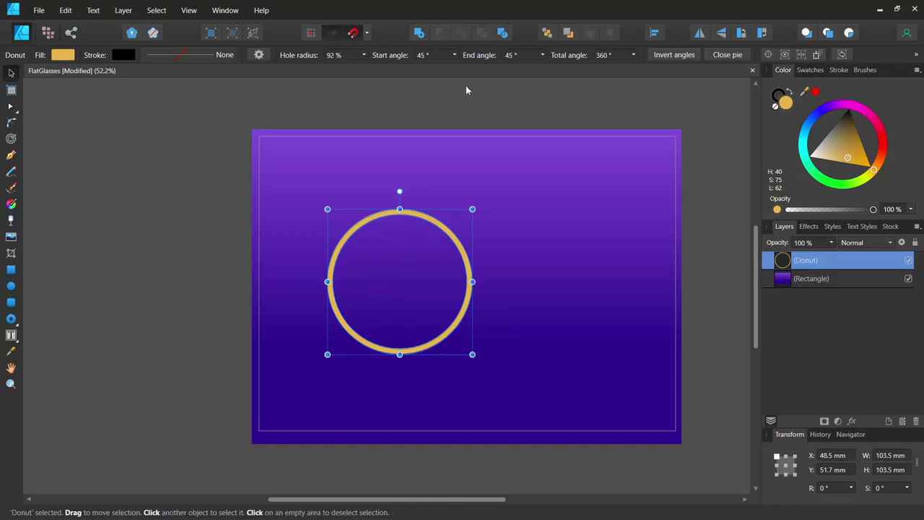
{"action": "left_click", "coordinate": [454, 55]}
{"action": "mouse_move", "coordinate": [455, 68]}
{"action": "left_mouse_down"}
{"action": "mouse_move", "coordinate": [470, 69]}
{"action": "mouse_move", "coordinate": [453, 72]}
{"action": "mouse_move", "coordinate": [460, 76]}
{"action": "left_mouse_up"}
{"action": "left_click", "coordinate": [11, 286]}
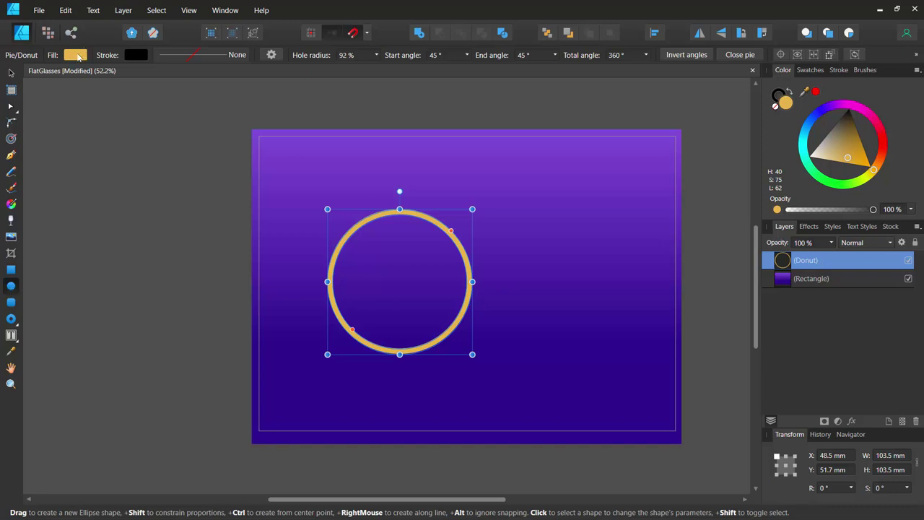
{"action": "left_click", "coordinate": [75, 55]}
{"action": "left_click_drag", "start_coordinate": [98, 119], "coordinate": [106, 107]}
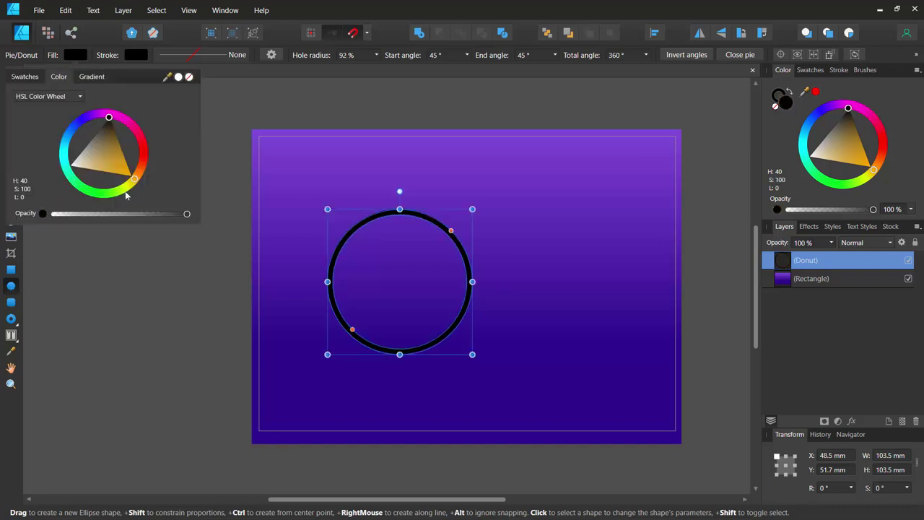
{"action": "key", "text": "ctrl+z"}
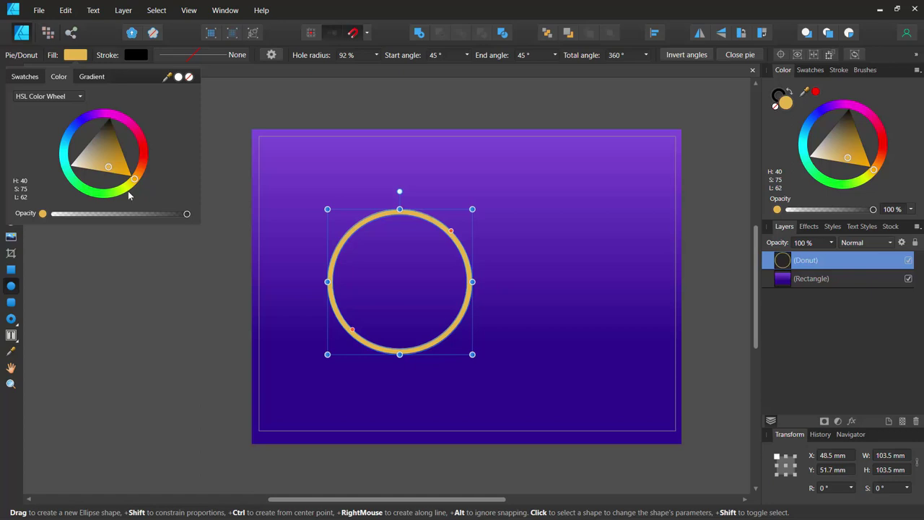
{"action": "left_click", "coordinate": [160, 295]}
{"action": "left_click", "coordinate": [11, 73]}
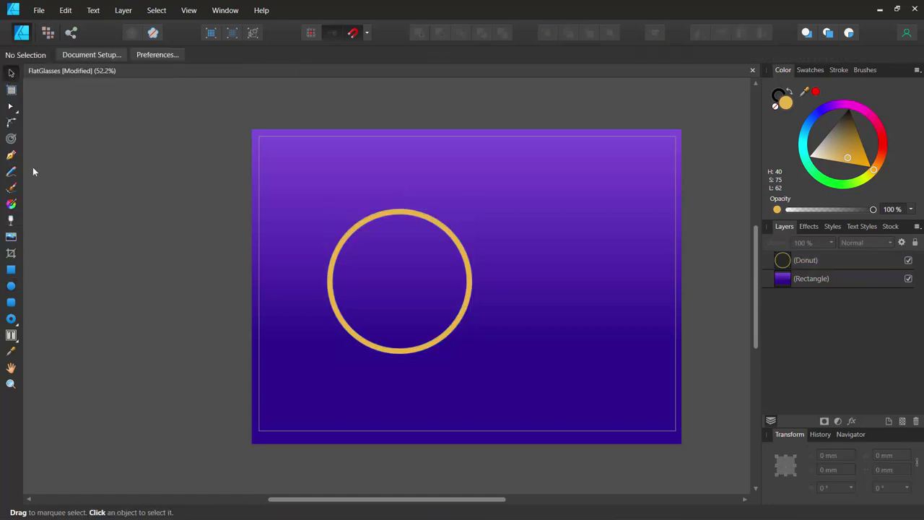
- Draw a yellow circle about 99 mm in diameter and centre it on the ring
{"action": "left_click", "coordinate": [11, 286]}
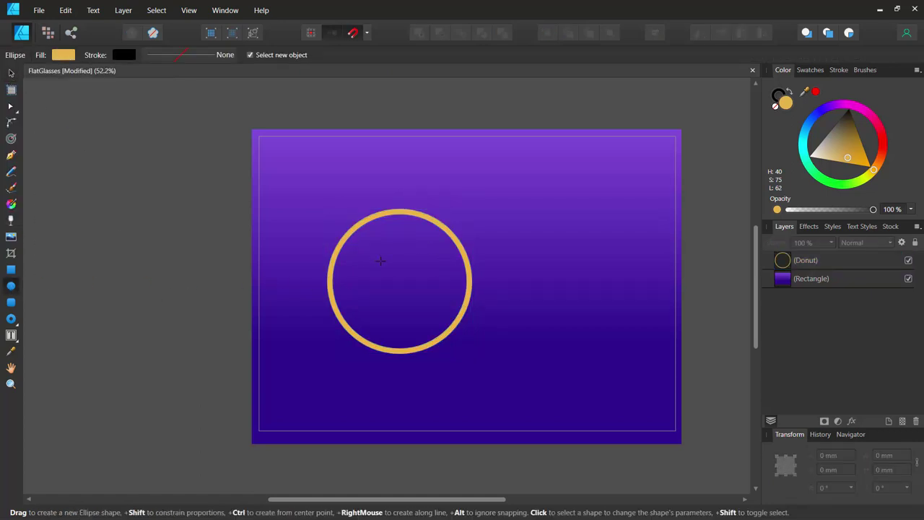
{"action": "left_click_drag", "start_coordinate": [381, 260], "coordinate": [519, 399]}
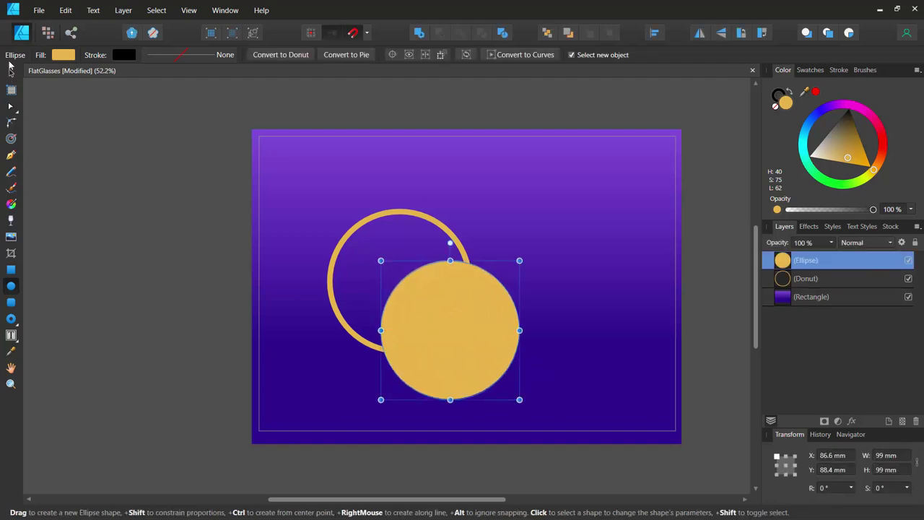
{"action": "left_click", "coordinate": [11, 73]}
{"action": "left_click_drag", "start_coordinate": [416, 325], "coordinate": [415, 302]}
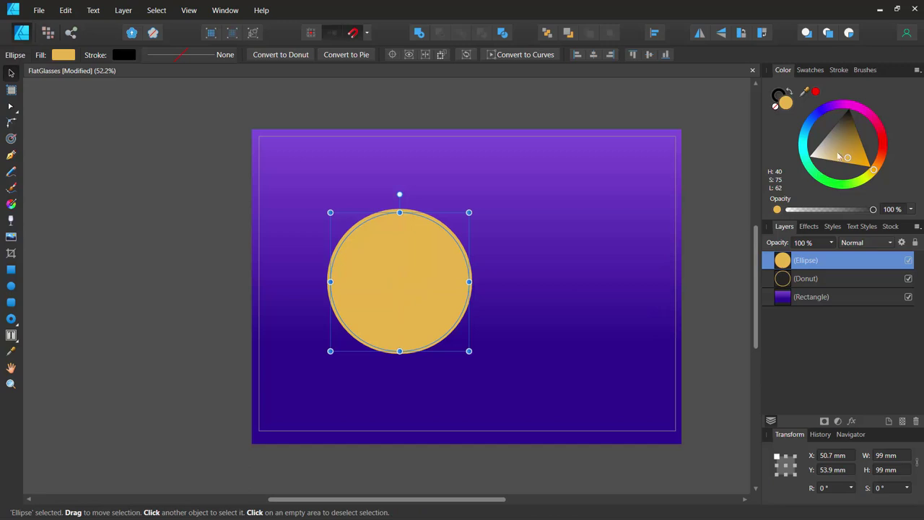
- Fill the circle with near-black (H 40, S 100, L 3) and move the donut above it in the layer order
{"action": "left_click", "coordinate": [843, 126]}
{"action": "left_click_drag", "start_coordinate": [843, 126], "coordinate": [850, 110]}
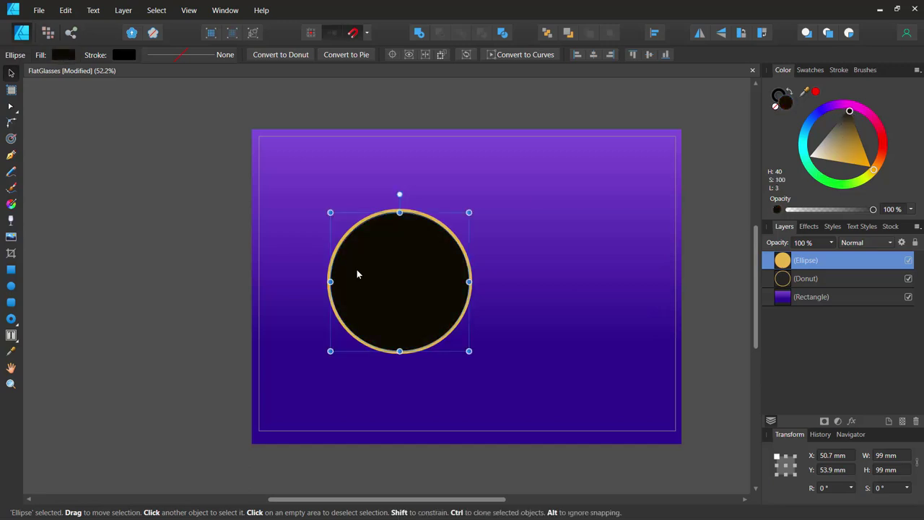
{"action": "scroll", "coordinate": [426, 278], "scroll_direction": "up", "scroll_amount": 4}
{"action": "scroll", "coordinate": [427, 278], "scroll_direction": "down", "scroll_amount": 1}
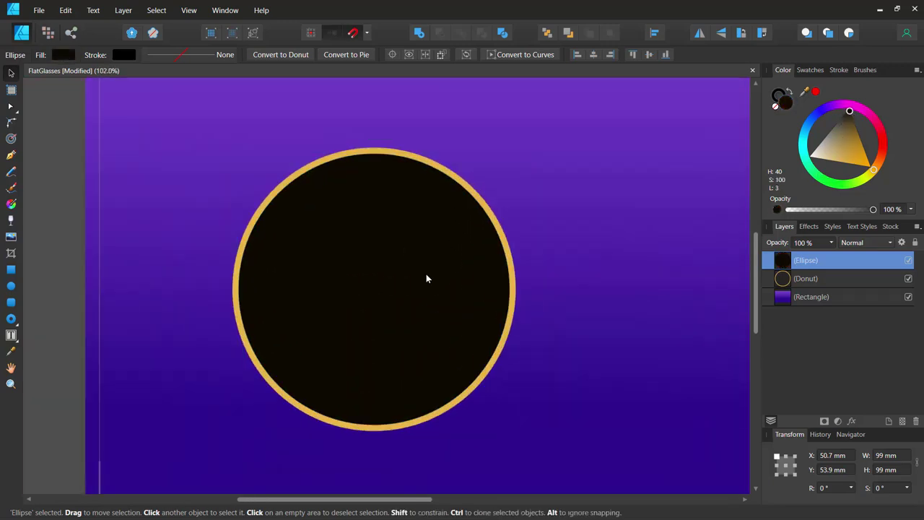
{"action": "left_click", "coordinate": [799, 284]}
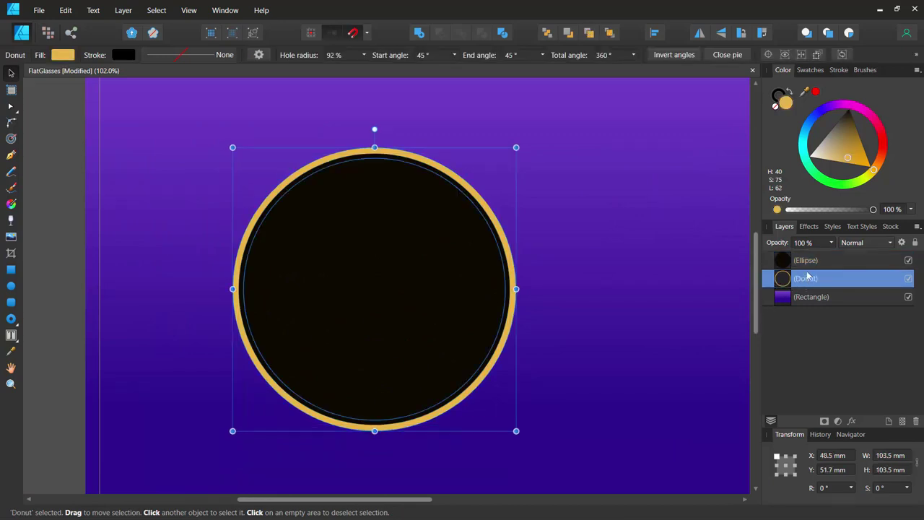
{"action": "left_click_drag", "start_coordinate": [807, 277], "coordinate": [806, 253]}
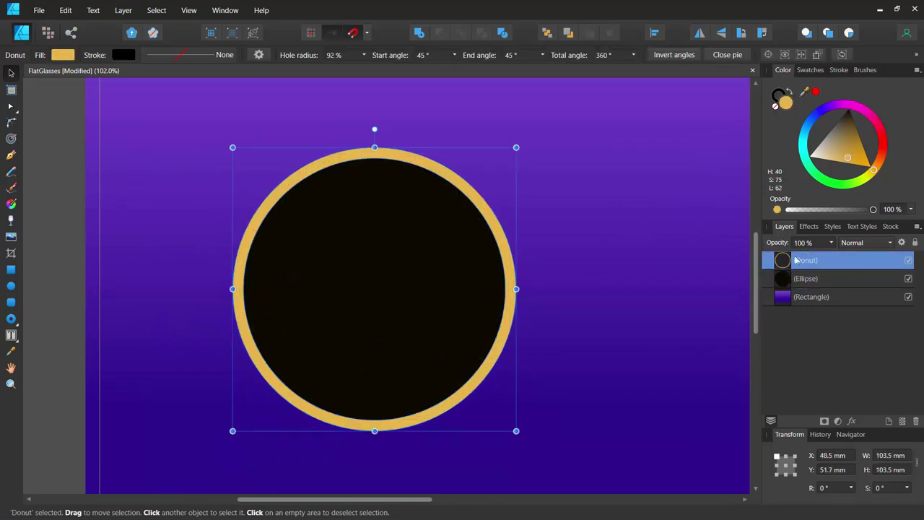
- Duplicate the near-black ellipse, keeping the copy below the donut
{"action": "left_click", "coordinate": [785, 283]}
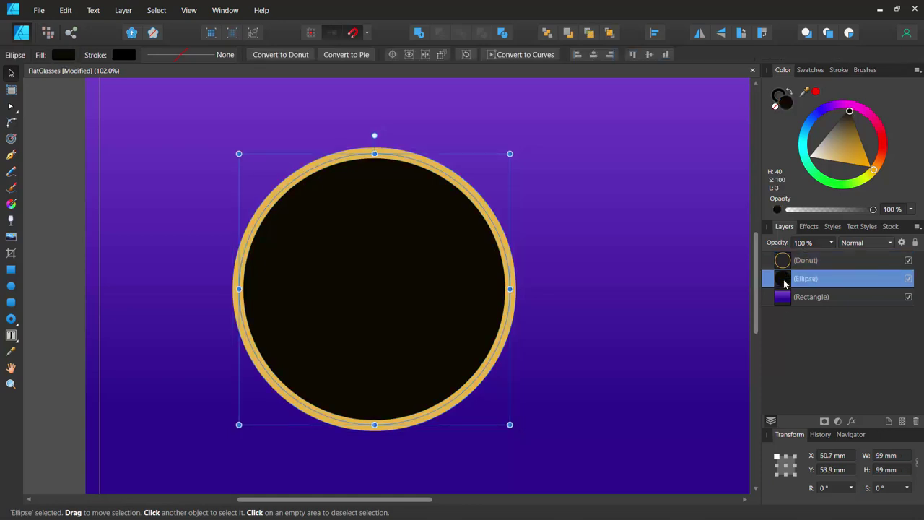
{"action": "left_click", "coordinate": [782, 262]}
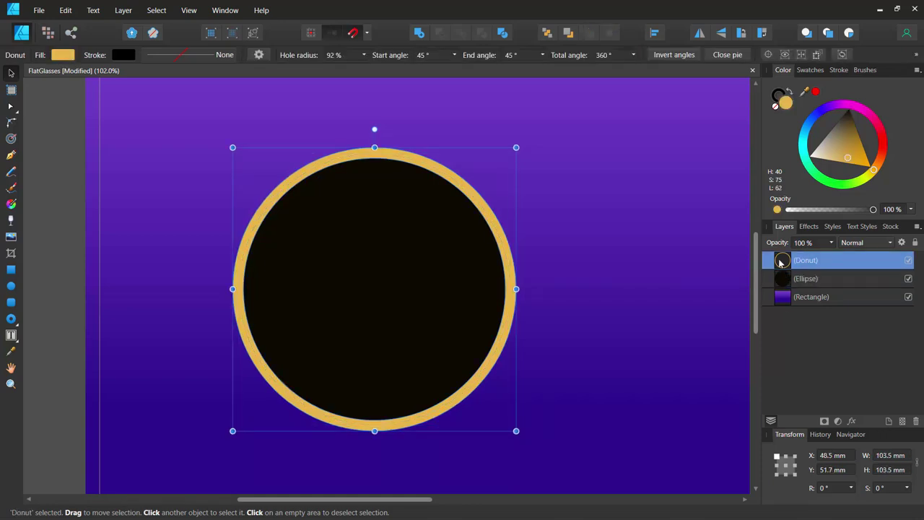
{"action": "left_click", "coordinate": [180, 135]}
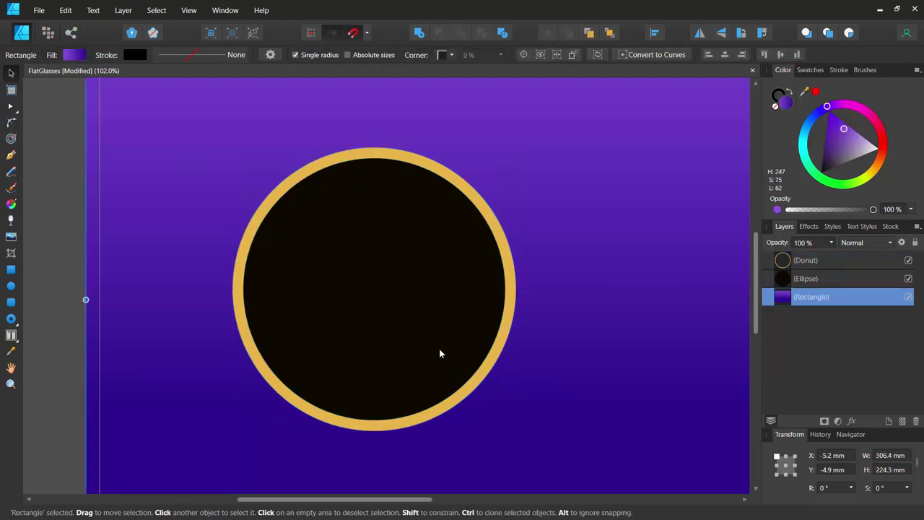
{"action": "left_click", "coordinate": [784, 280]}
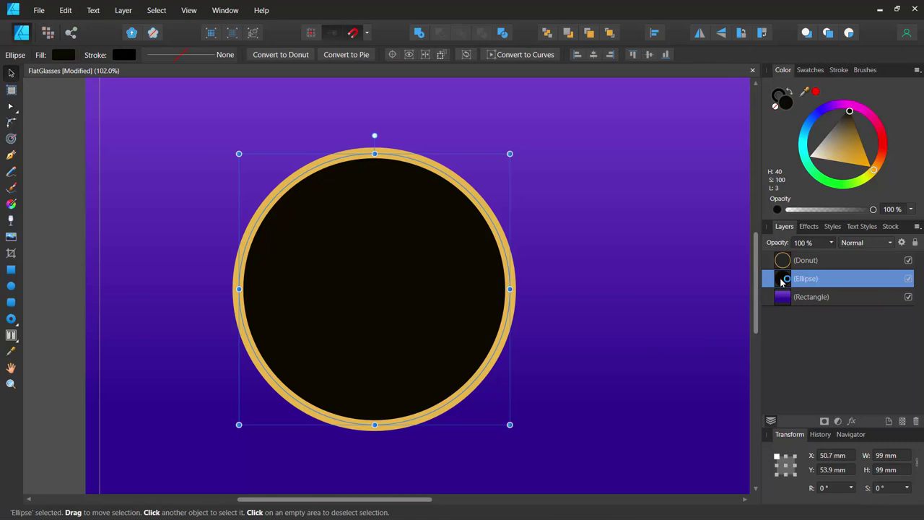
{"action": "key", "text": "ctrl+j"}
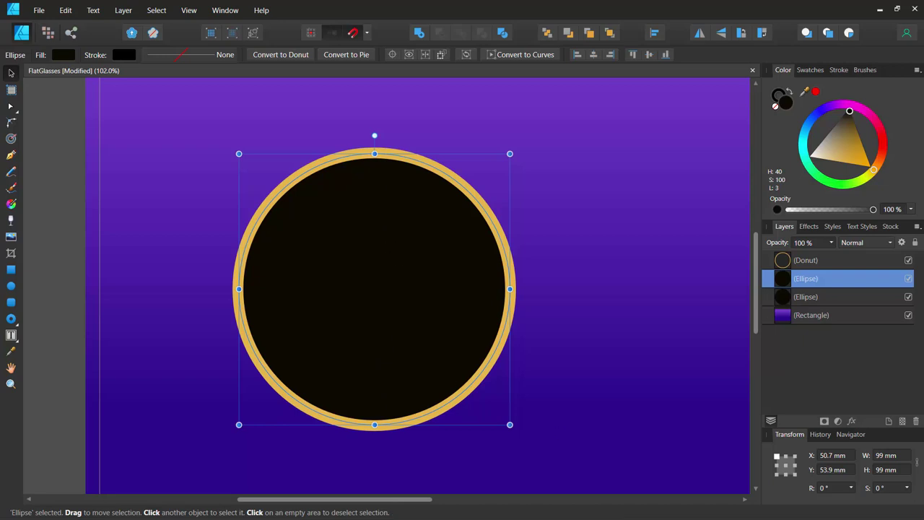
- Give the duplicate a vertical linear transparency fading out toward its upper edge, with the original ellipse hidden and the gradient midpoint raised
{"action": "left_click", "coordinate": [12, 221]}
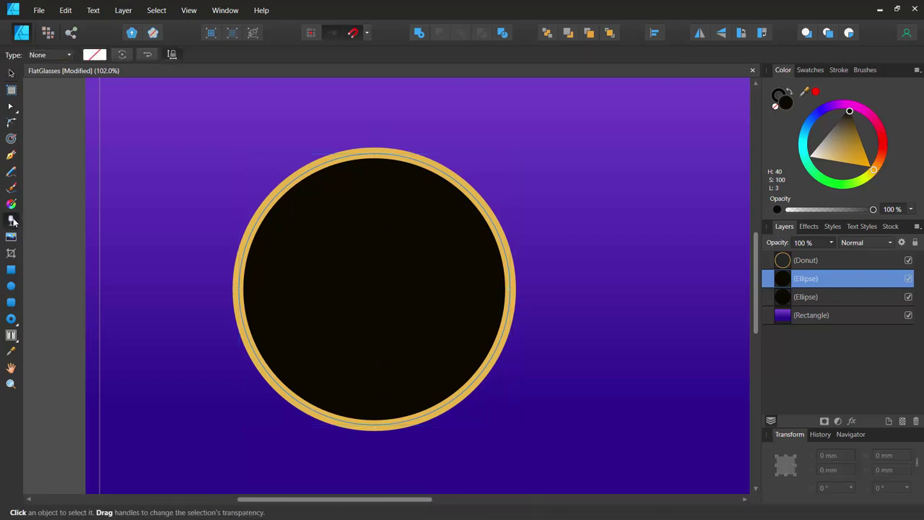
{"action": "left_click_drag", "start_coordinate": [374, 412], "coordinate": [374, 205]}
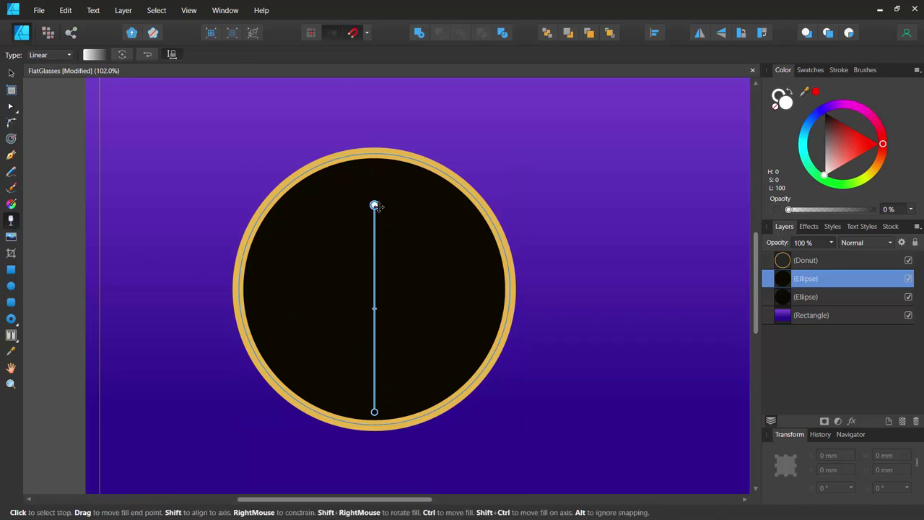
{"action": "left_click", "coordinate": [908, 296]}
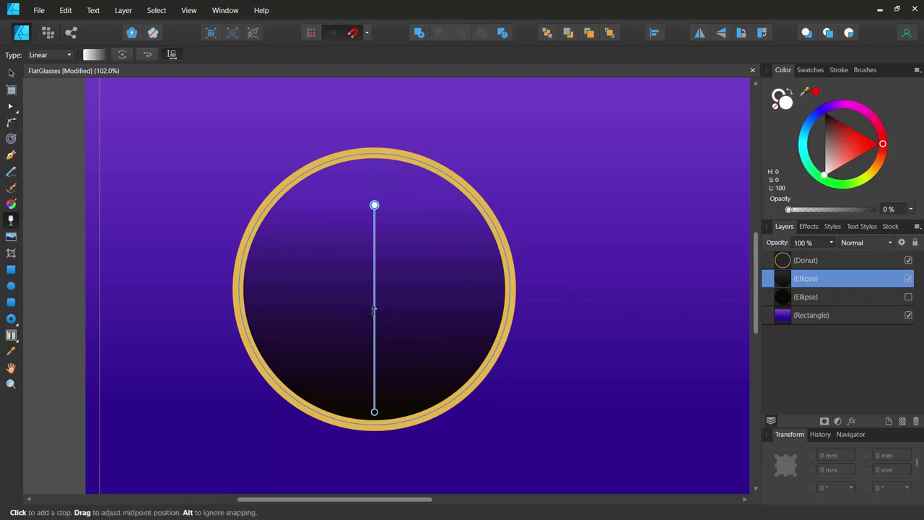
{"action": "left_click_drag", "start_coordinate": [375, 309], "coordinate": [382, 277]}
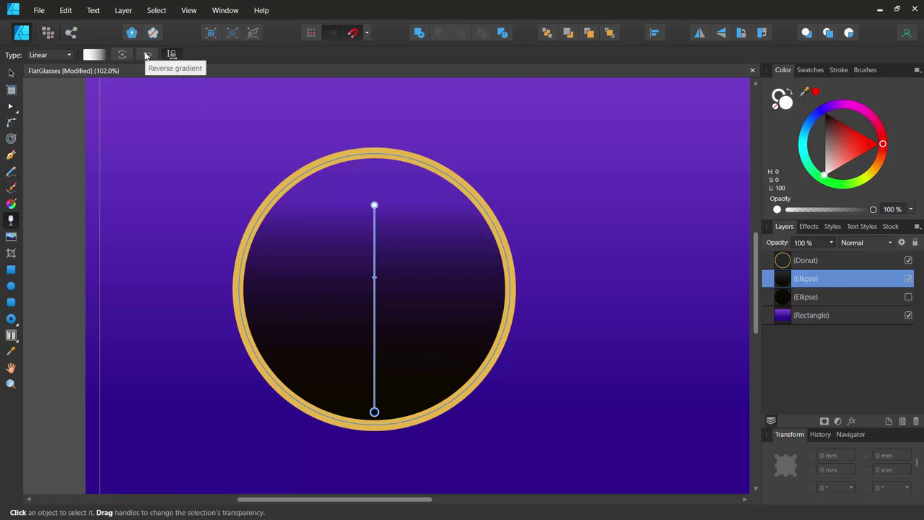
- Rotate the transparency gradient through a full turn in 90° increments
{"action": "left_click", "coordinate": [122, 55]}
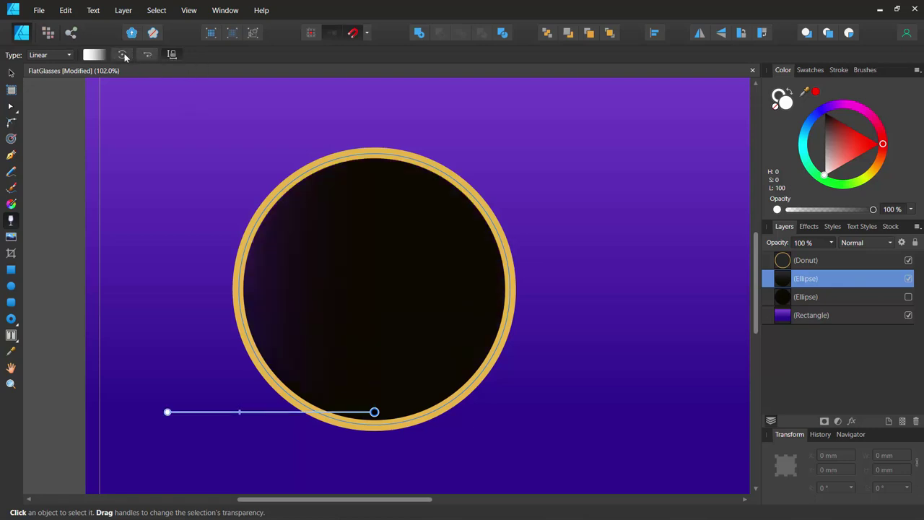
{"action": "left_click", "coordinate": [122, 56]}
{"action": "left_click", "coordinate": [122, 55]}
{"action": "left_click", "coordinate": [123, 55]}
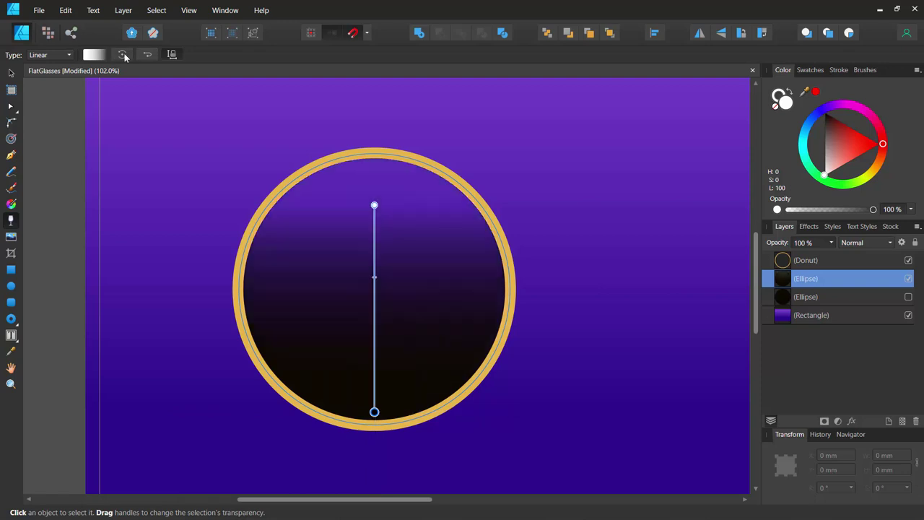
- Reverse the duplicate's transparency gradient so it fades out toward the bottom, and shift its midpoint slightly upward
{"action": "left_click_drag", "start_coordinate": [374, 277], "coordinate": [374, 289]}
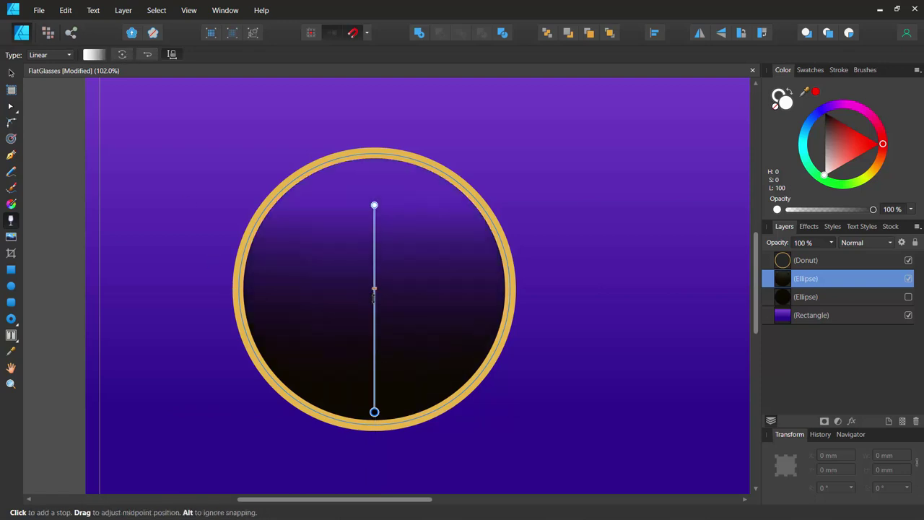
{"action": "left_click", "coordinate": [148, 55]}
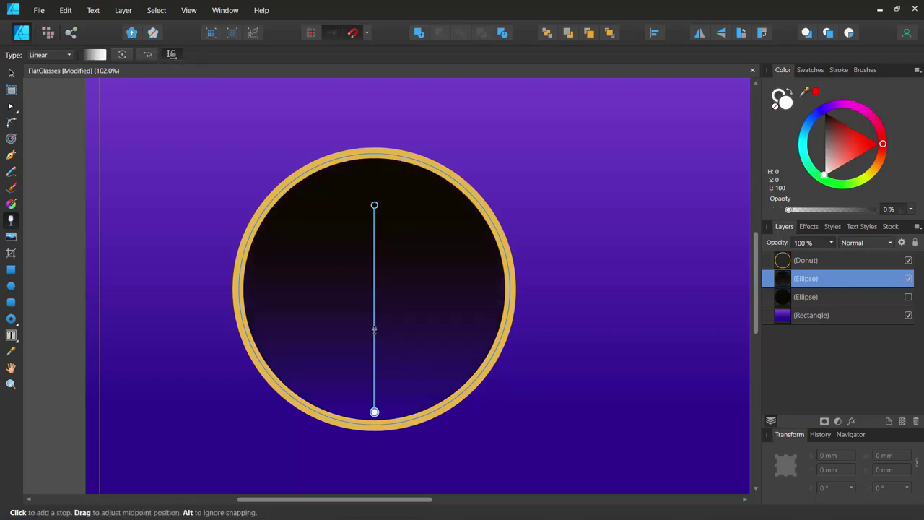
{"action": "left_click_drag", "start_coordinate": [374, 330], "coordinate": [375, 322]}
- Toggle the upper ellipse's visibility off and on, and show the original ellipse beneath it again
{"action": "left_click", "coordinate": [909, 279]}
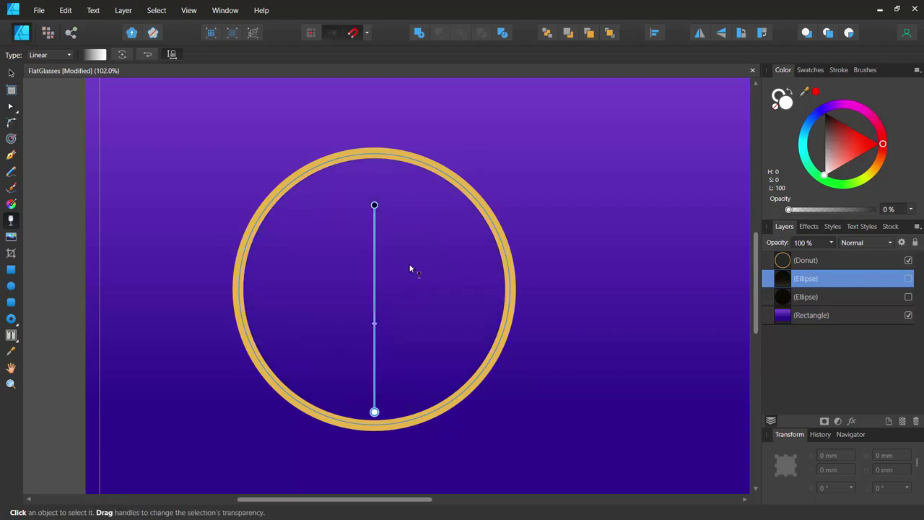
{"action": "left_click", "coordinate": [908, 280]}
{"action": "left_click", "coordinate": [908, 297]}
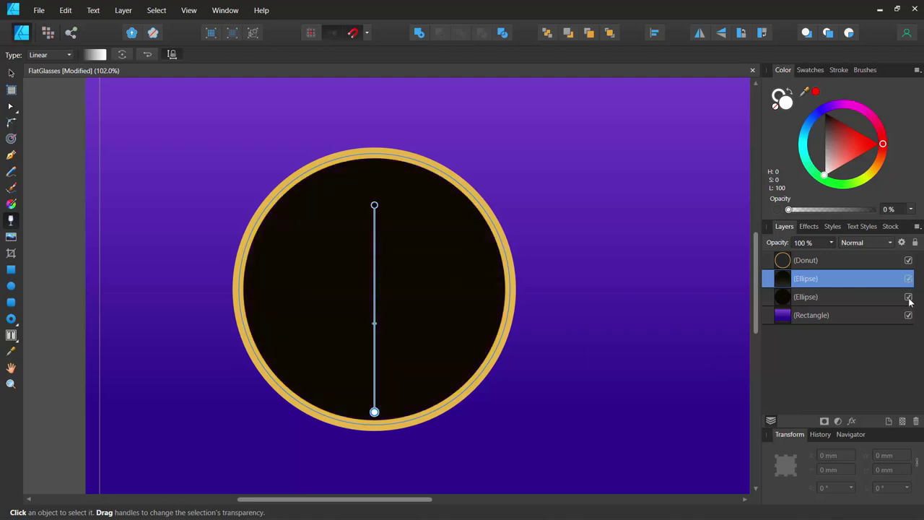
- Change the lower ellipse's fill to mid grey (H 40, S 0, L 44)
{"action": "left_click", "coordinate": [784, 298]}
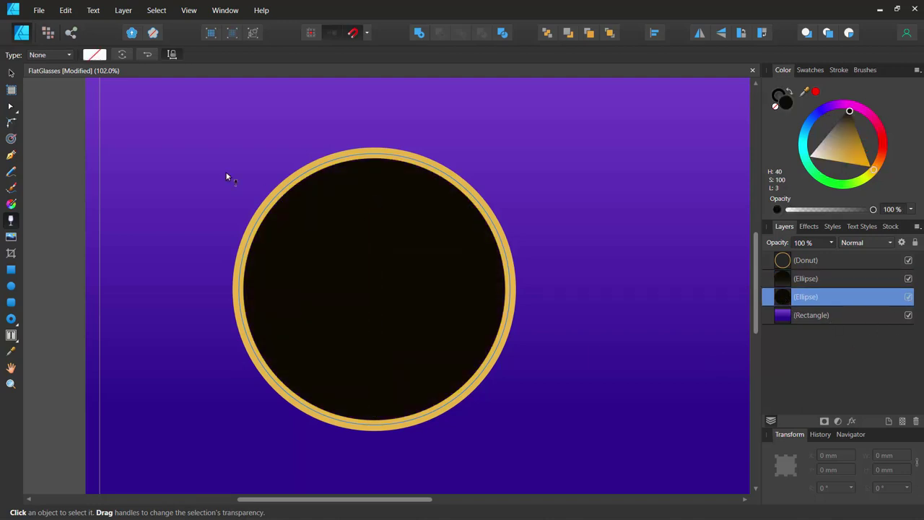
{"action": "left_click", "coordinate": [12, 74]}
{"action": "left_click", "coordinate": [63, 55]}
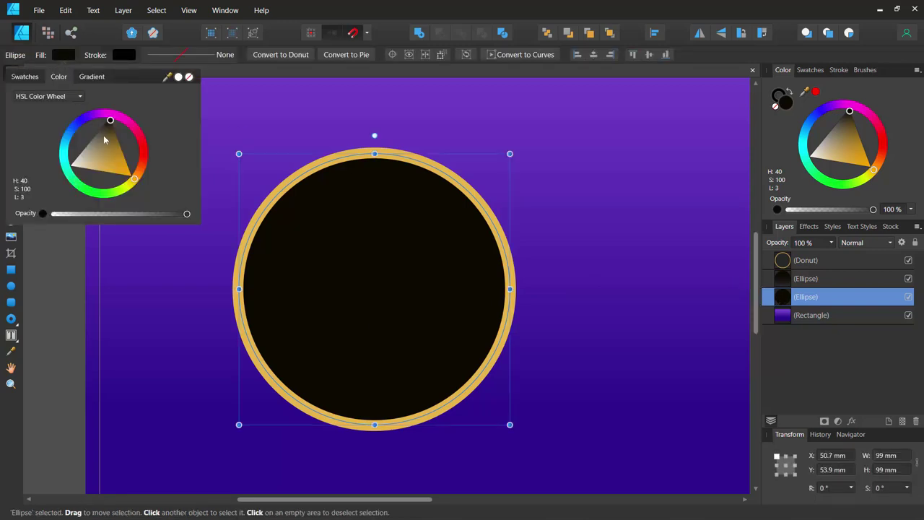
{"action": "left_click_drag", "start_coordinate": [109, 122], "coordinate": [82, 129]}
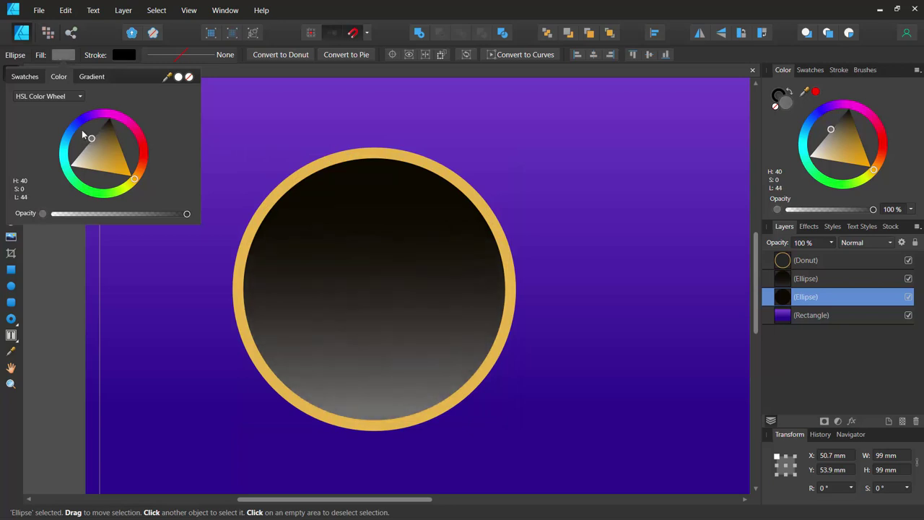
- Lower the grey ellipse's layer opacity to 67 % and duplicate it
{"action": "left_click", "coordinate": [832, 243]}
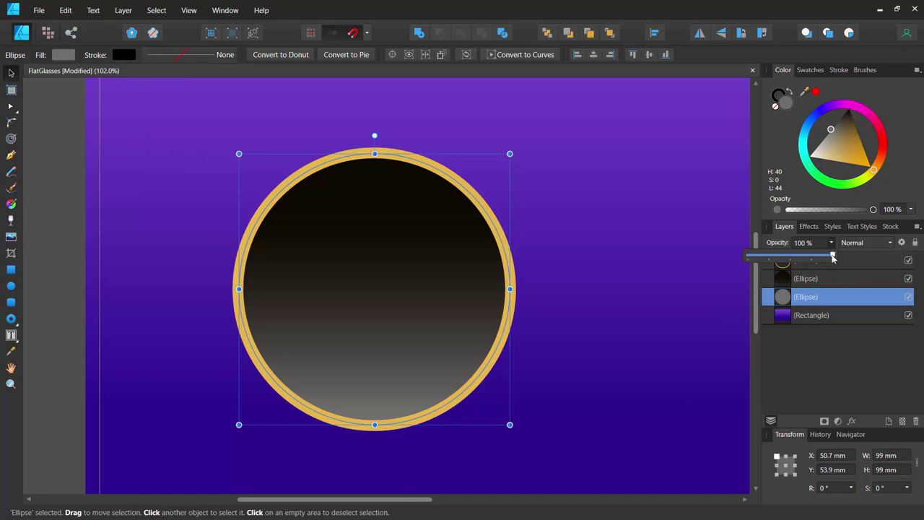
{"action": "left_click_drag", "start_coordinate": [833, 257], "coordinate": [806, 258]}
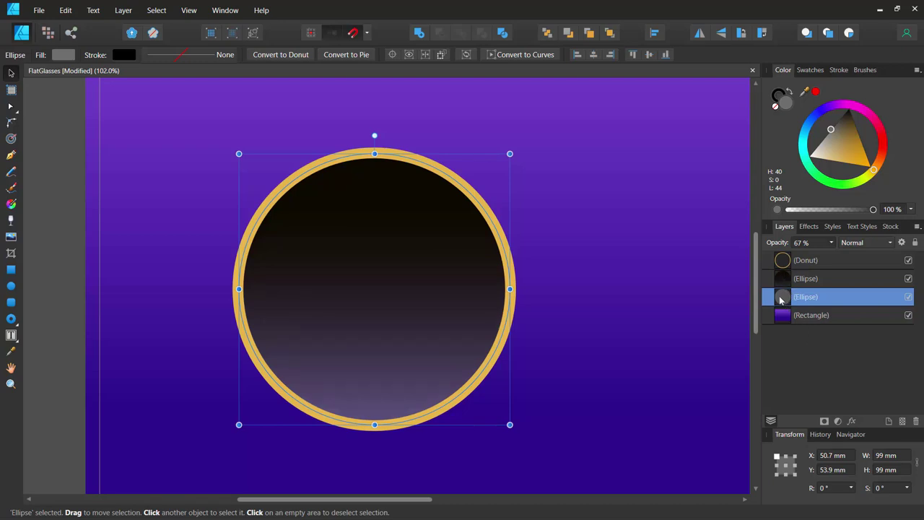
{"action": "key", "text": "ctrl+j"}
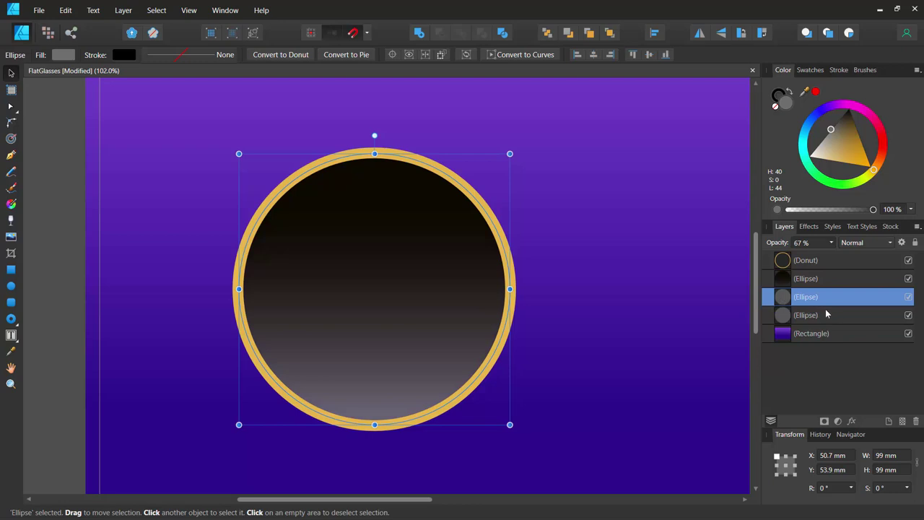
- Recolour the lowest ellipse near-white (H 40, S 100, L 98) and move its layer above the grey ellipse
{"action": "left_click", "coordinate": [827, 315]}
{"action": "left_click", "coordinate": [54, 58]}
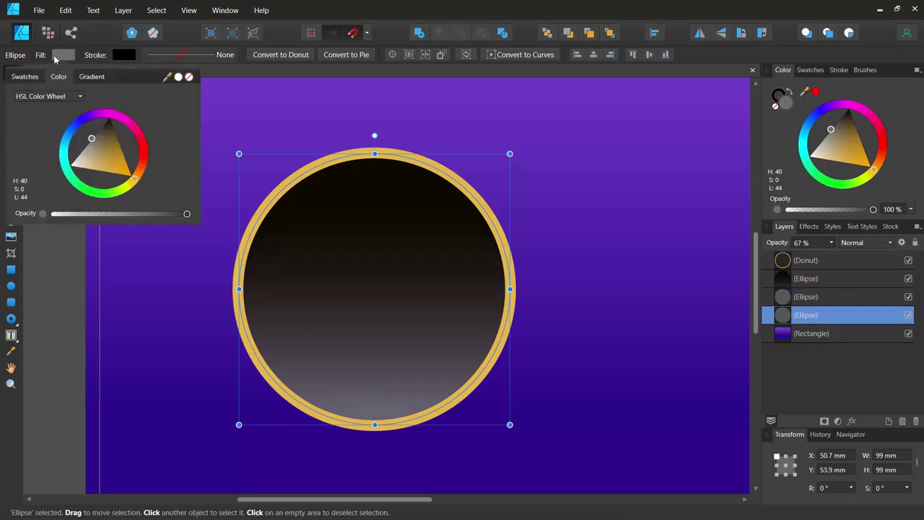
{"action": "left_click_drag", "start_coordinate": [91, 138], "coordinate": [61, 177]}
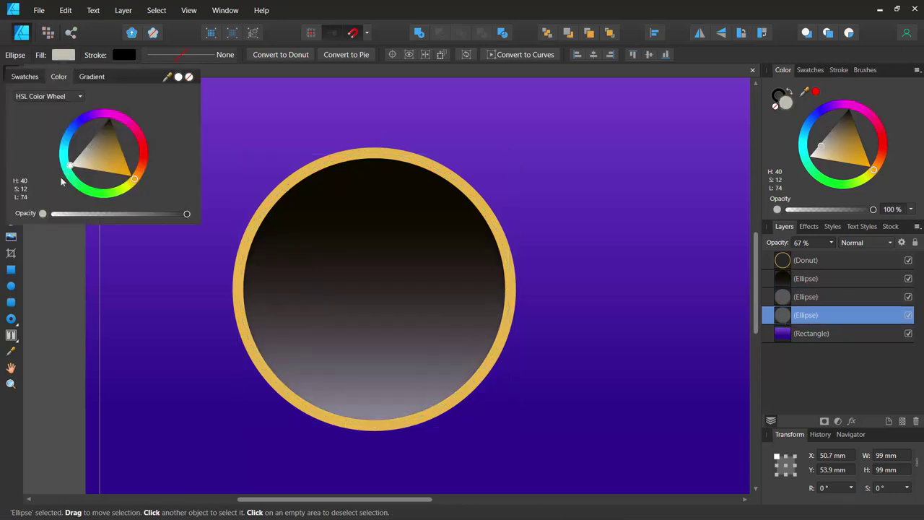
{"action": "left_click", "coordinate": [783, 319]}
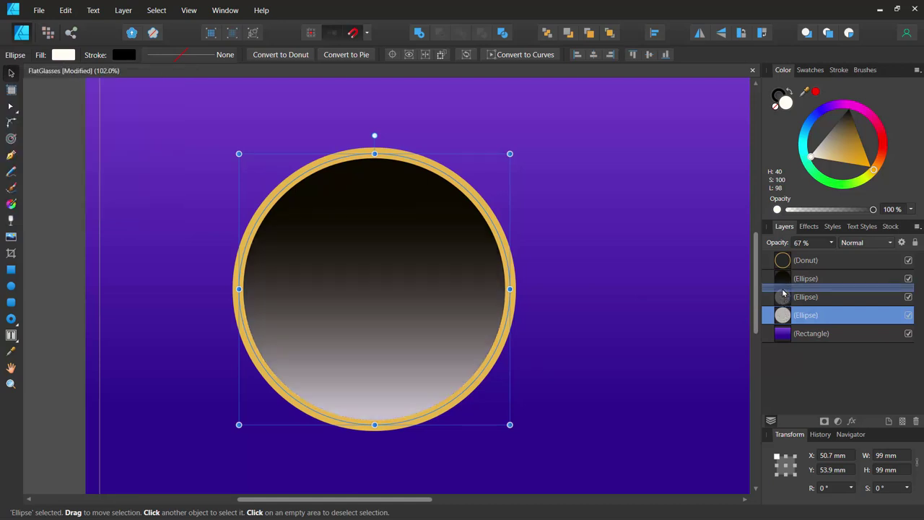
{"action": "left_click", "coordinate": [785, 299]}
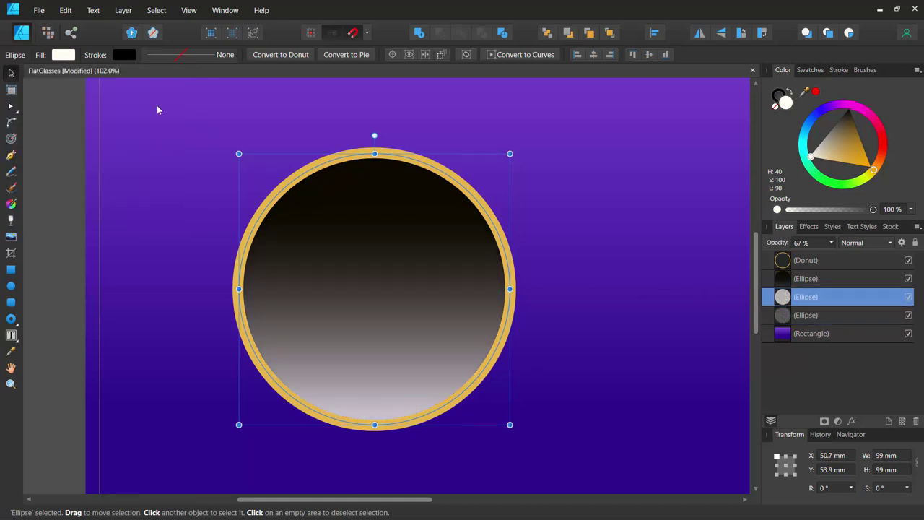
- Hide the dark gradient ellipse and the donut to inspect the near-white ellipse, and show both again
{"action": "left_click", "coordinate": [13, 223]}
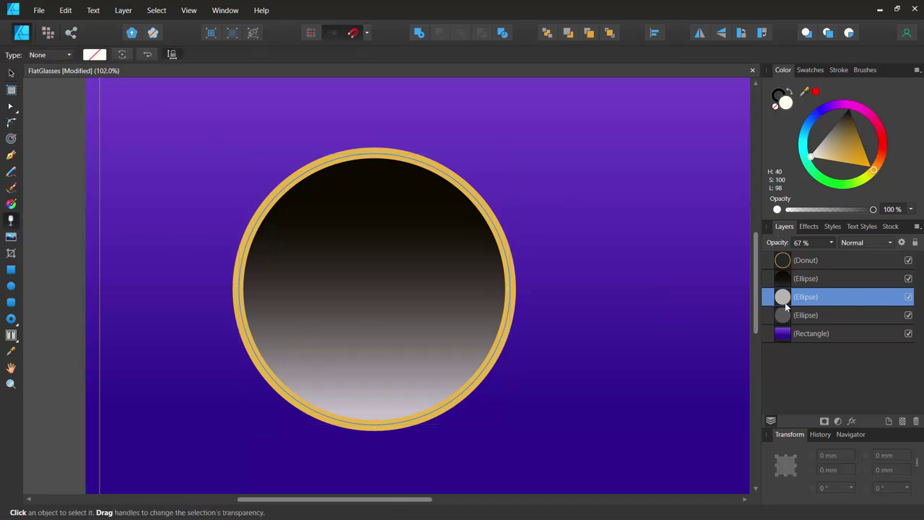
{"action": "left_click", "coordinate": [12, 73]}
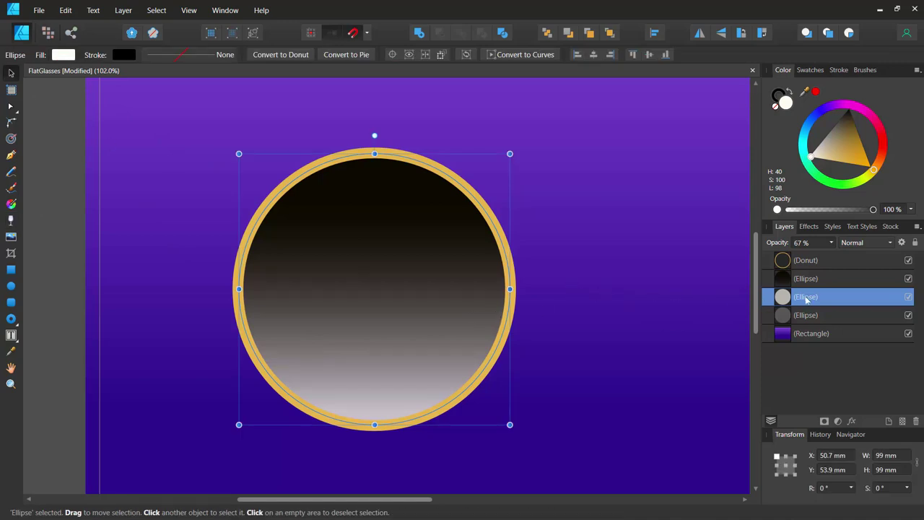
{"action": "left_click", "coordinate": [909, 279]}
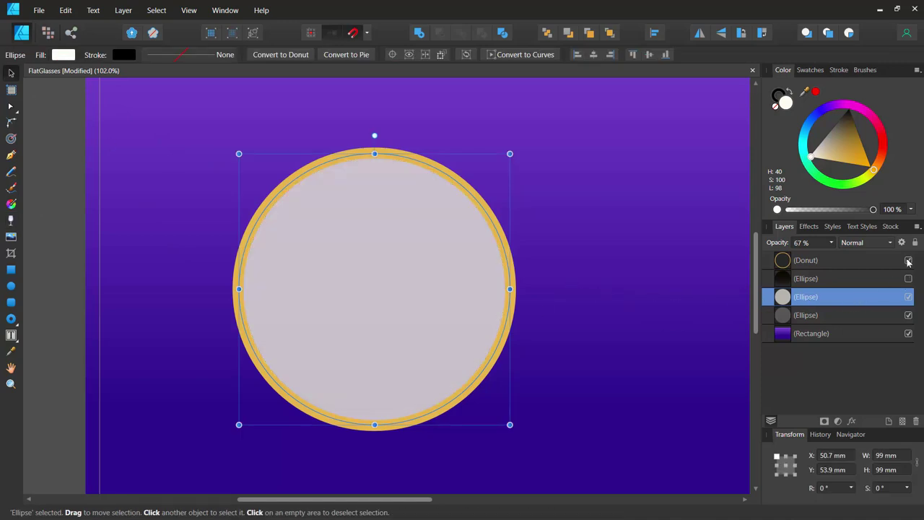
{"action": "left_click", "coordinate": [909, 261]}
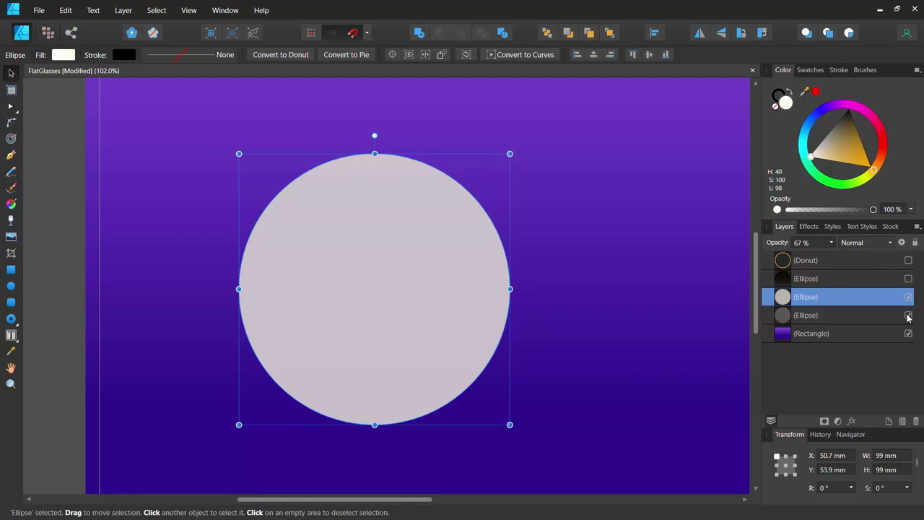
{"action": "left_click", "coordinate": [909, 279]}
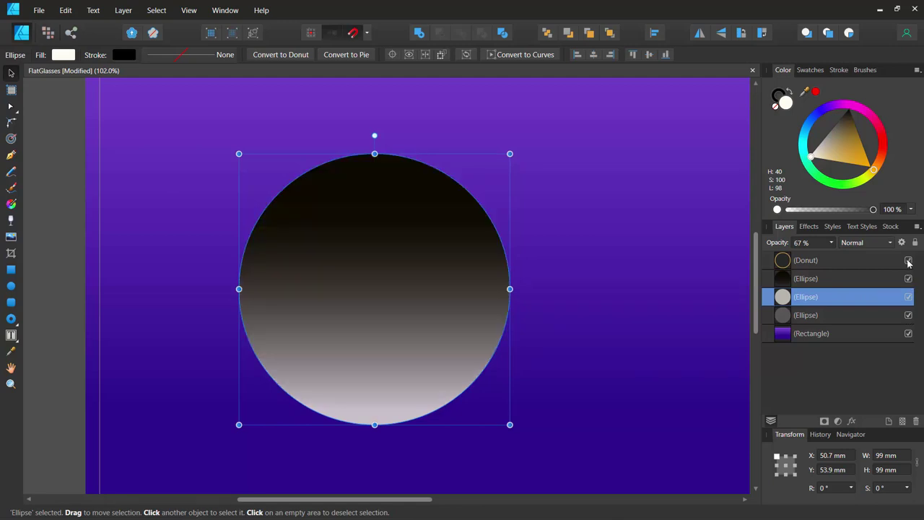
{"action": "left_click", "coordinate": [909, 261]}
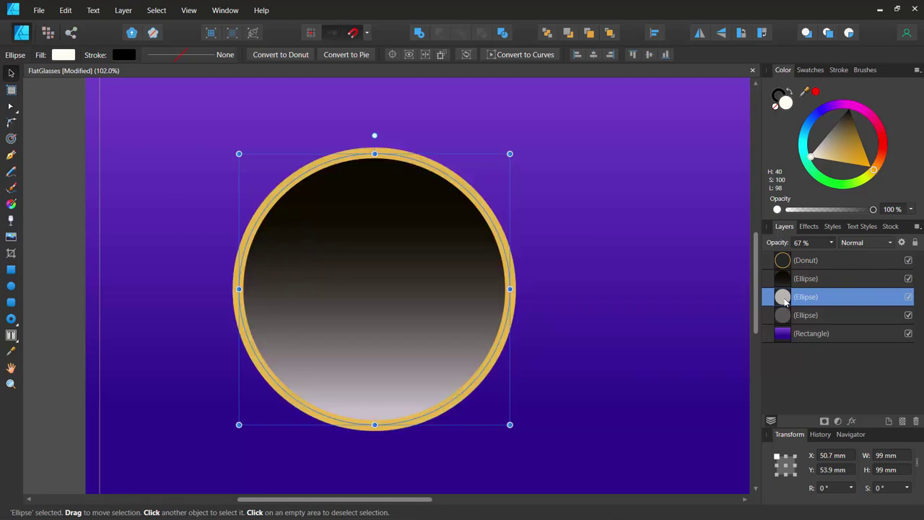
- Move the near-white ellipse above the dark one and, as curves, raise its bottom node to about Y 100.4 mm
{"action": "left_click_drag", "start_coordinate": [786, 302], "coordinate": [787, 275]}
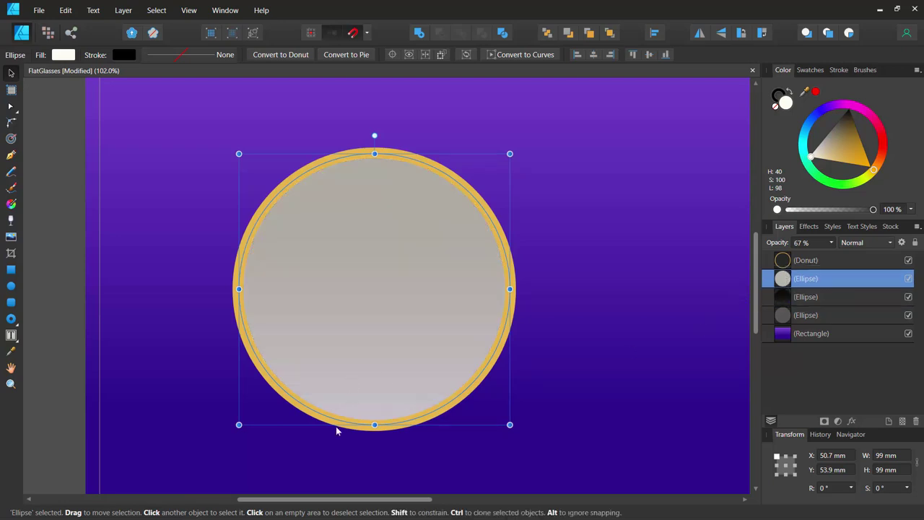
{"action": "left_click", "coordinate": [517, 55]}
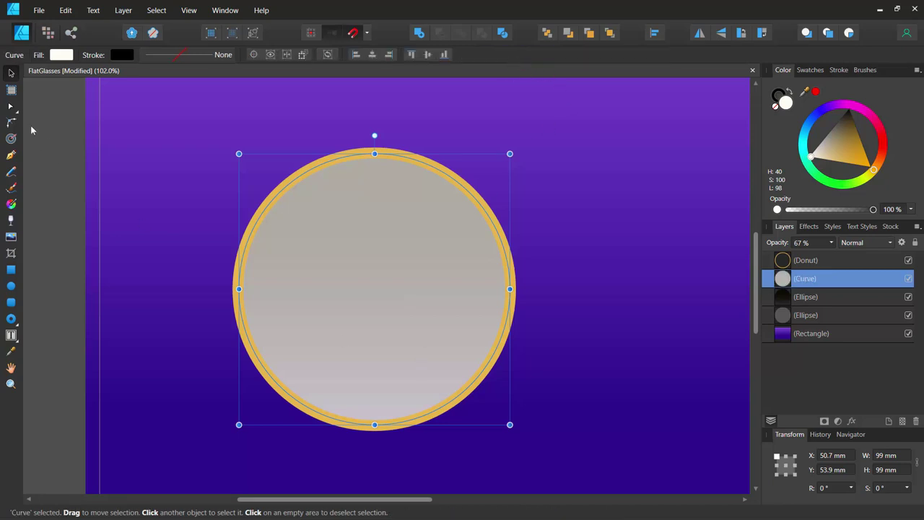
{"action": "left_click", "coordinate": [11, 106]}
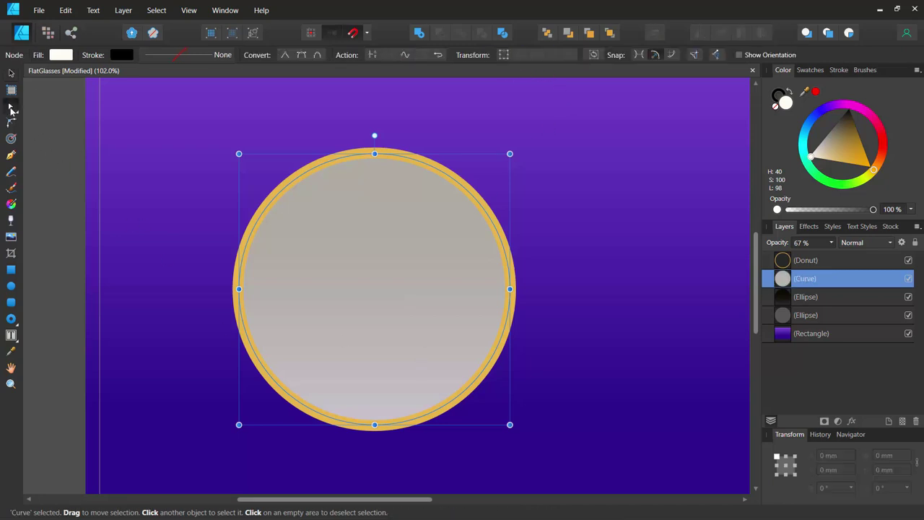
{"action": "left_click_drag", "start_coordinate": [375, 425], "coordinate": [380, 284]}
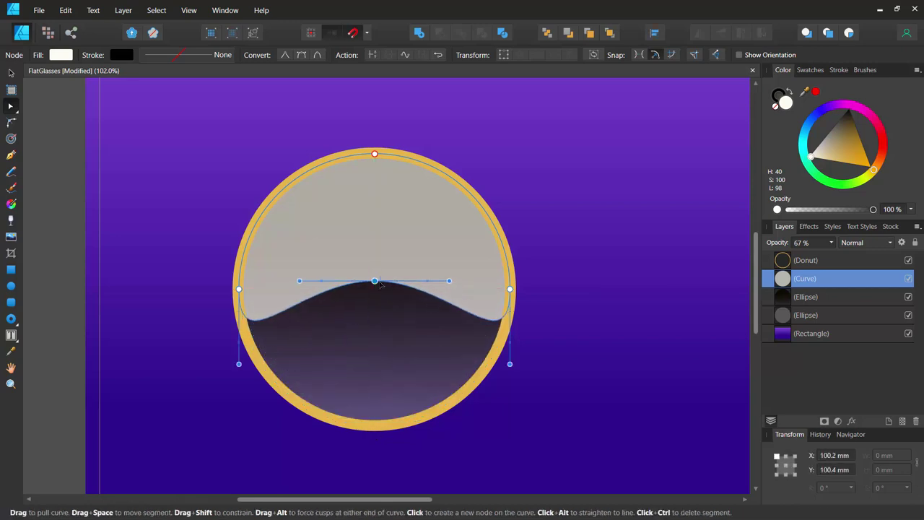
{"action": "left_click", "coordinate": [240, 289]}
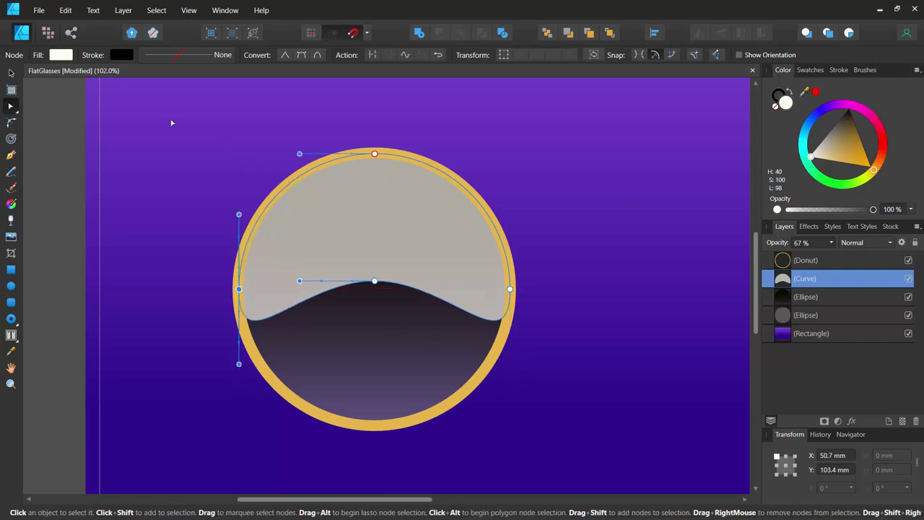
- Apply a linear transparency gradient to the near-white curve, opaque near its lower middle edge and fading out toward its top
{"action": "left_click", "coordinate": [10, 220]}
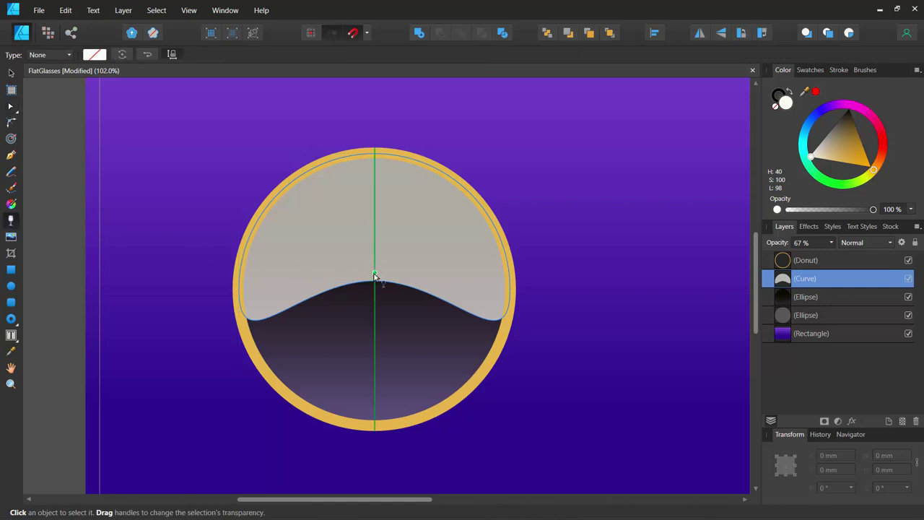
{"action": "left_click_drag", "start_coordinate": [374, 274], "coordinate": [374, 187]}
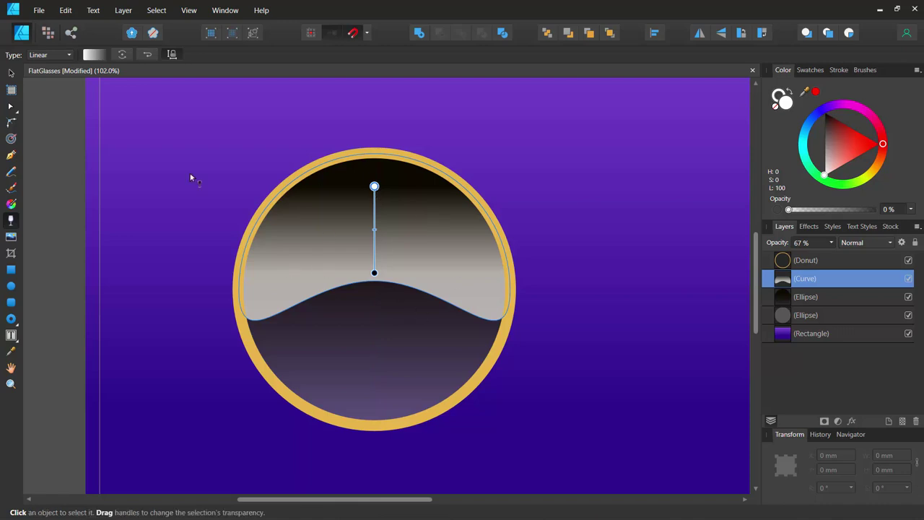
{"action": "left_click", "coordinate": [93, 56]}
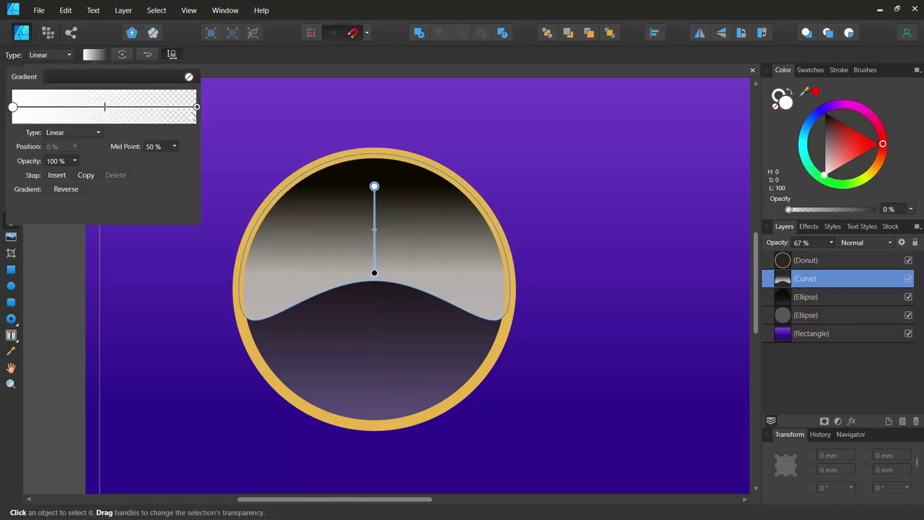
{"action": "left_click", "coordinate": [196, 107]}
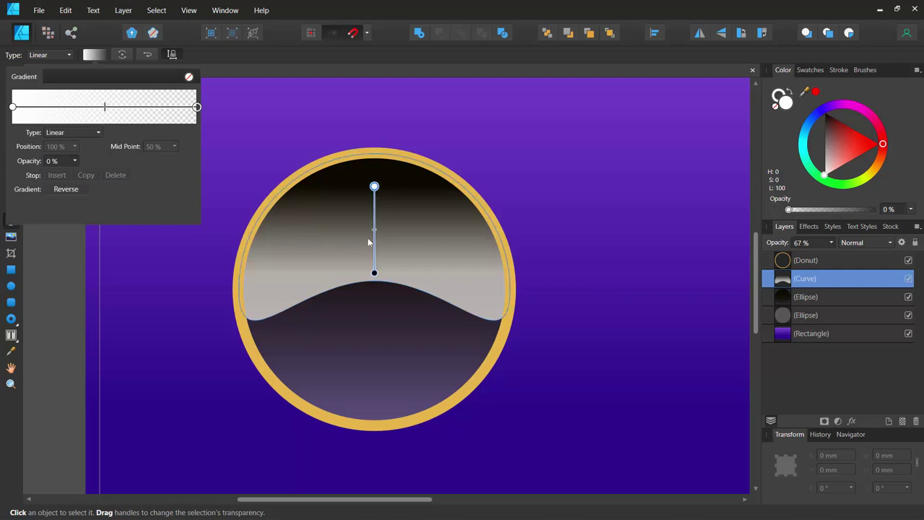
- Extend the curve's transparency gradient vertically to end above the yellow frame, and shift its midpoint slightly downward
{"action": "left_click_drag", "start_coordinate": [374, 187], "coordinate": [376, 98]}
{"action": "scroll", "coordinate": [376, 99], "scroll_direction": "up", "scroll_amount": 1}
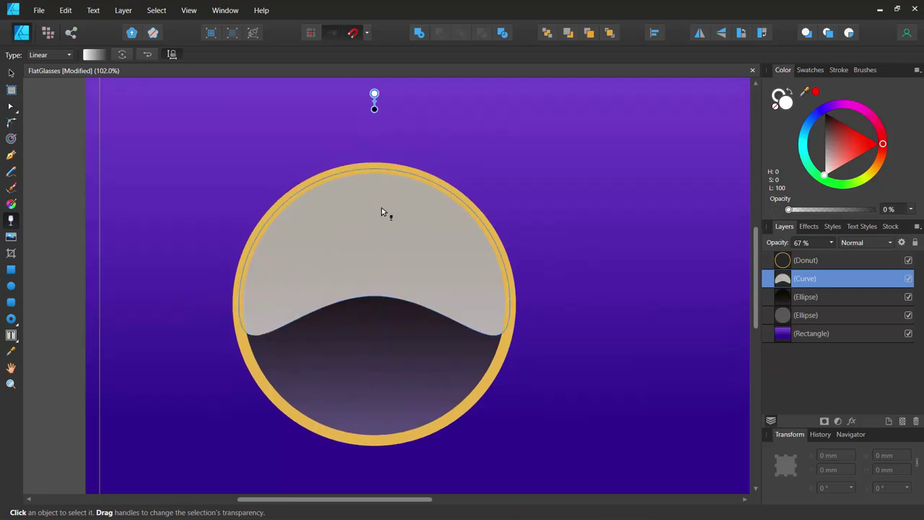
{"action": "key", "text": "ctrl+z"}
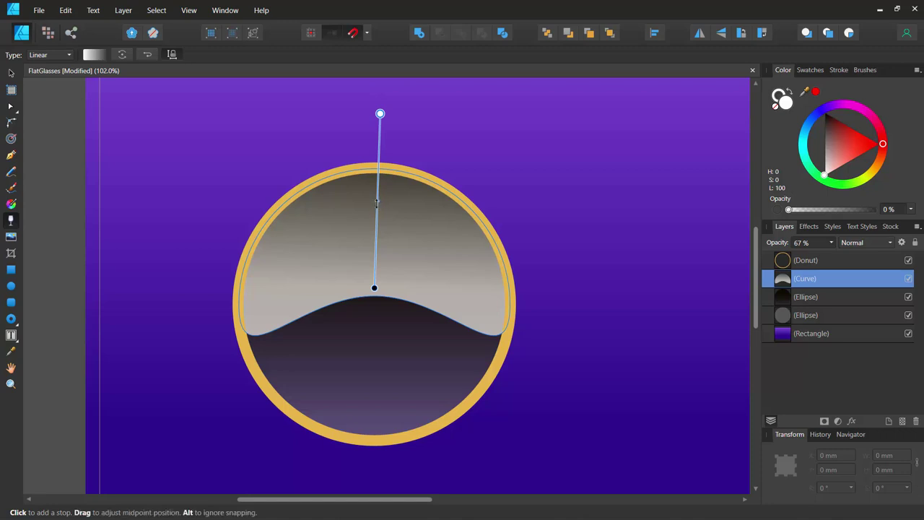
{"action": "left_click_drag", "start_coordinate": [376, 204], "coordinate": [376, 230]}
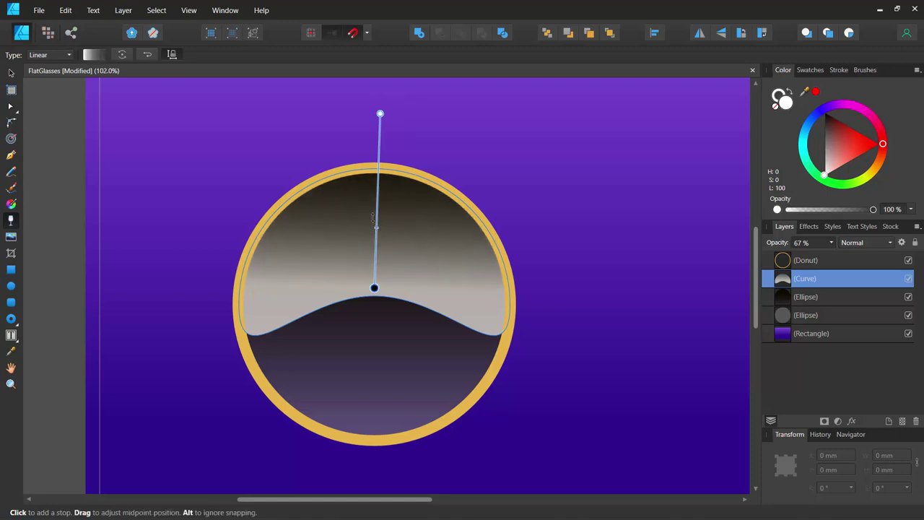
{"action": "left_click_drag", "start_coordinate": [380, 113], "coordinate": [374, 110]}
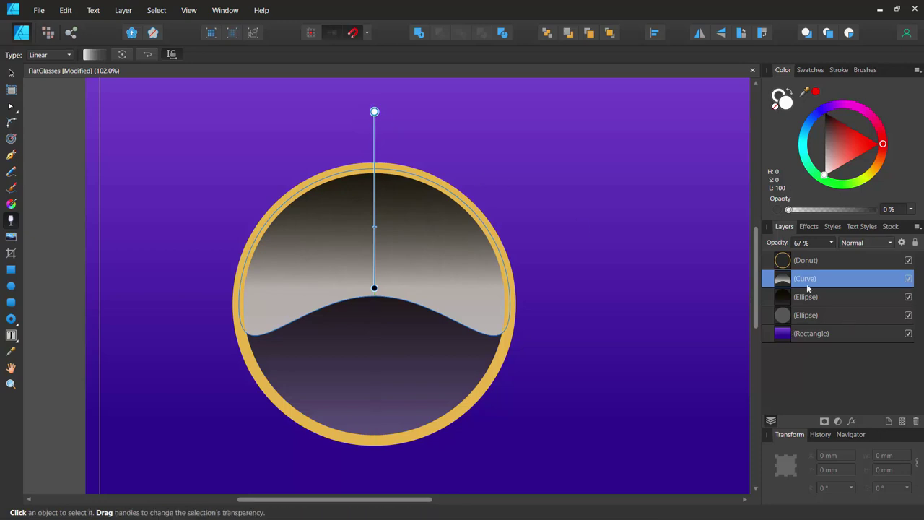
- Try the Multiply blend mode on the near-white curve, and move its layer below both ellipses and hide it
{"action": "left_click", "coordinate": [856, 244]}
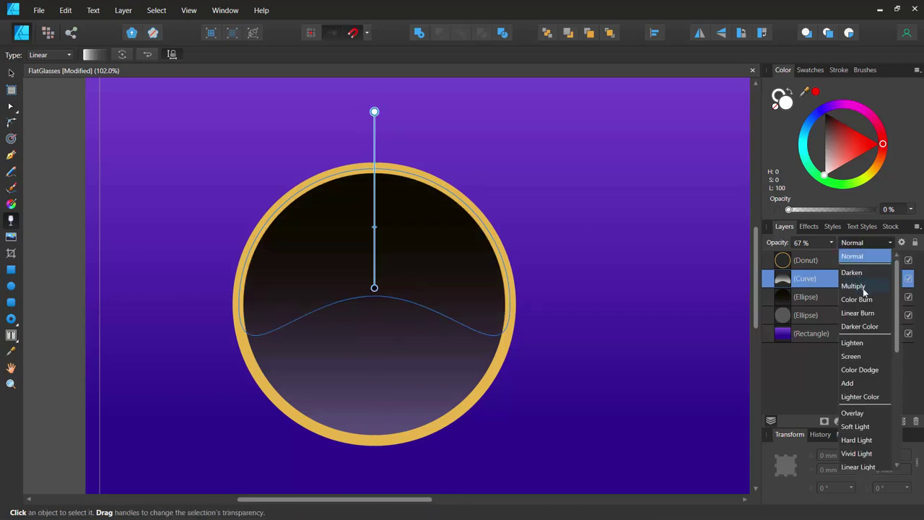
{"action": "left_click", "coordinate": [863, 287]}
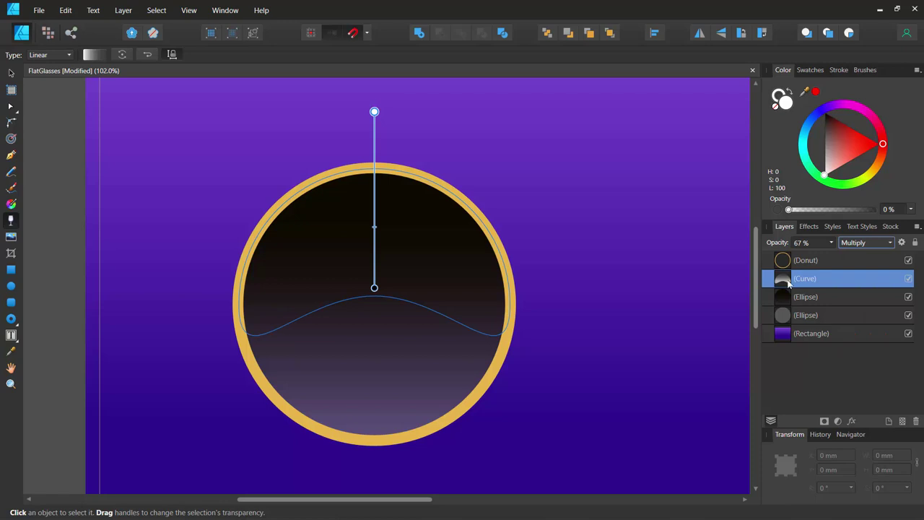
{"action": "left_click_drag", "start_coordinate": [779, 288], "coordinate": [787, 329]}
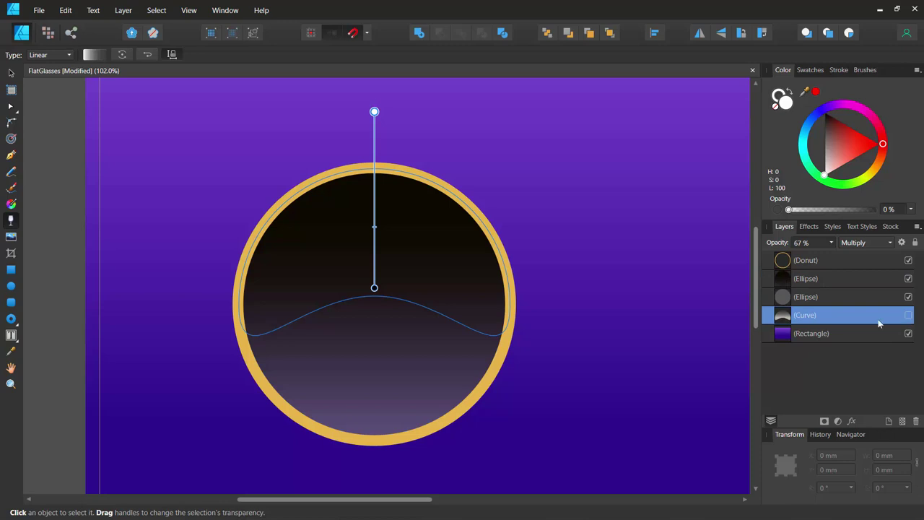
- Select the grey ellipse and toggle the dark gradient ellipse's visibility off and on to compare the lens shading
{"action": "left_click", "coordinate": [239, 141]}
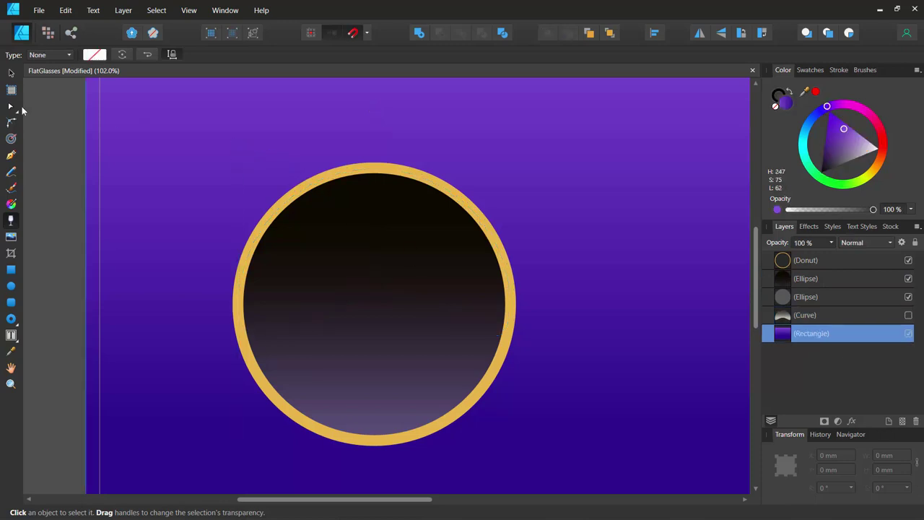
{"action": "left_click", "coordinate": [10, 73]}
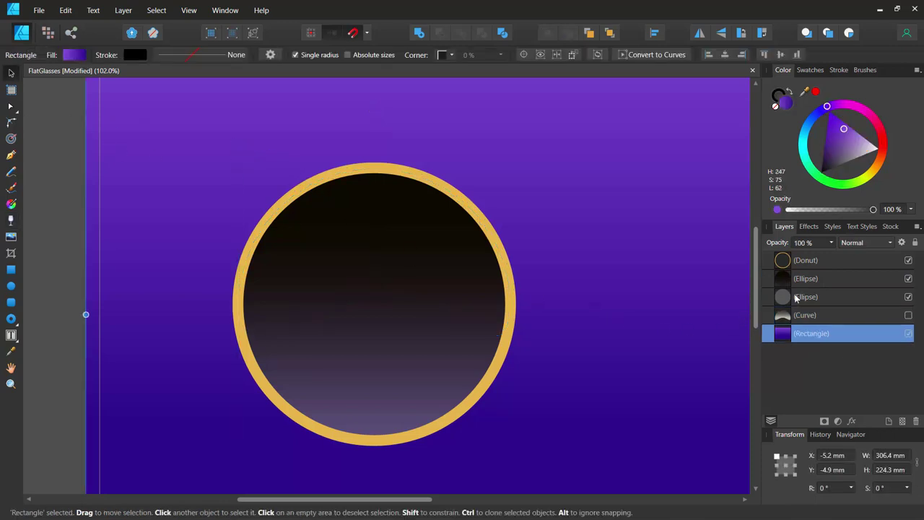
{"action": "left_click", "coordinate": [786, 300]}
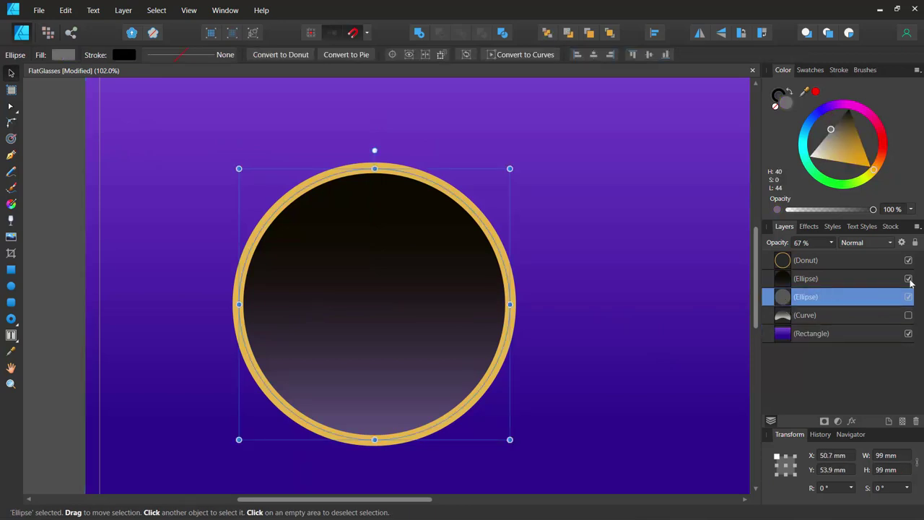
{"action": "left_click", "coordinate": [908, 280]}
{"action": "left_click", "coordinate": [908, 280]}
- Move the curve's layer above the donut and show it, then send it behind the background rectangle
{"action": "left_click_drag", "start_coordinate": [787, 321], "coordinate": [794, 261]}
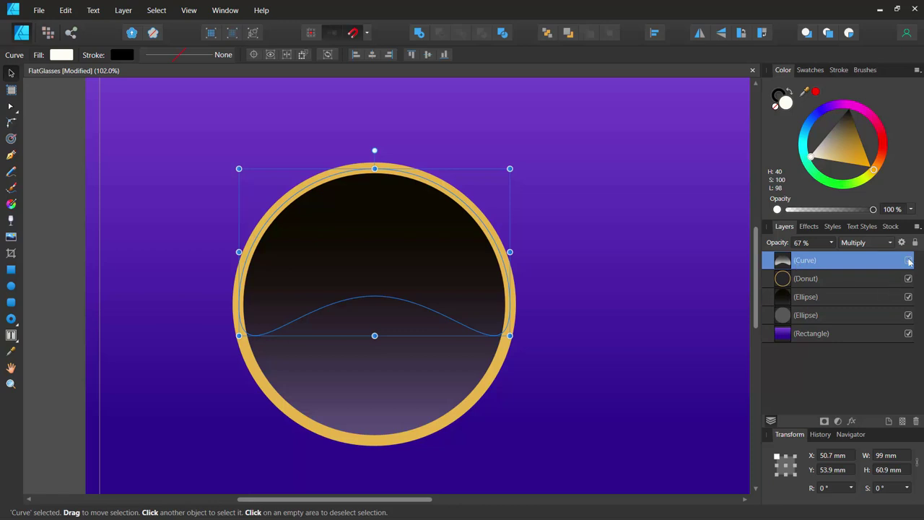
{"action": "left_click", "coordinate": [609, 253]}
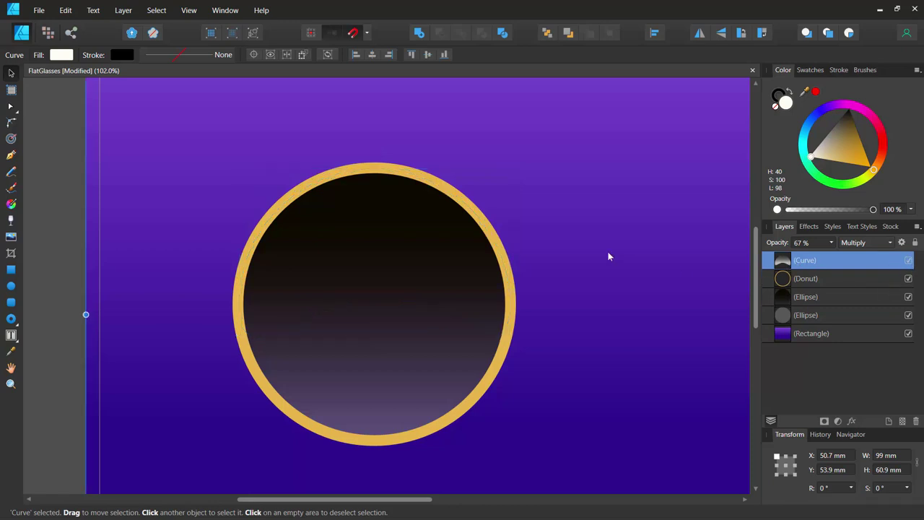
{"action": "left_click", "coordinate": [784, 266]}
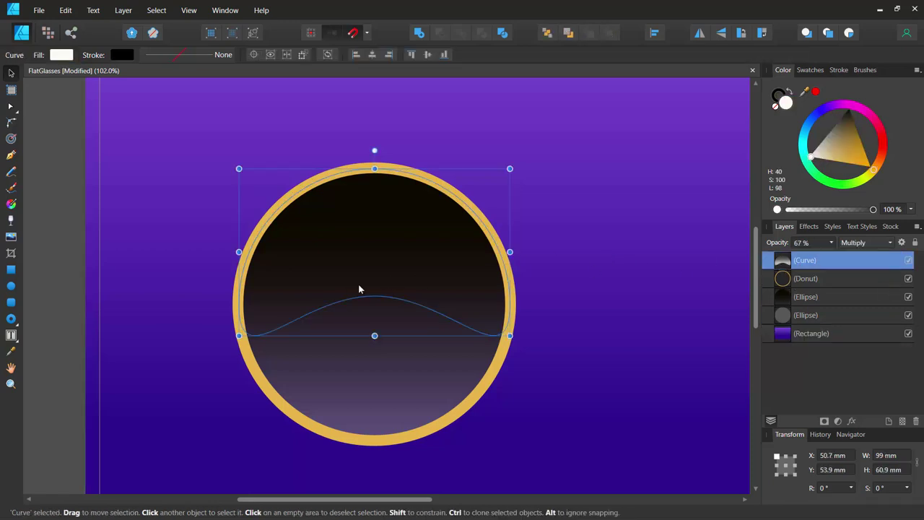
{"action": "left_click", "coordinate": [546, 33]}
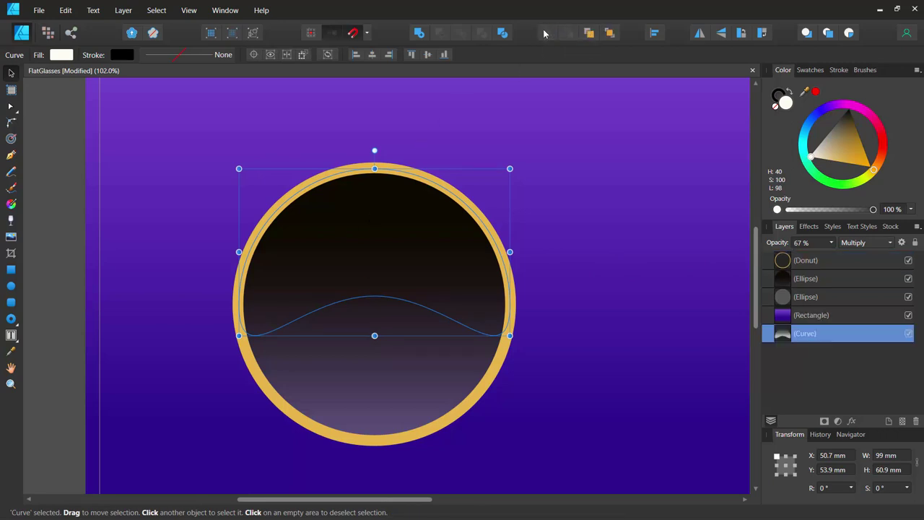
- Set the curve's blend mode to Normal and place its layer between the donut and the dark gradient ellipse
{"action": "left_click", "coordinate": [863, 242]}
{"action": "scroll", "coordinate": [898, 286], "scroll_direction": "up", "scroll_amount": 2}
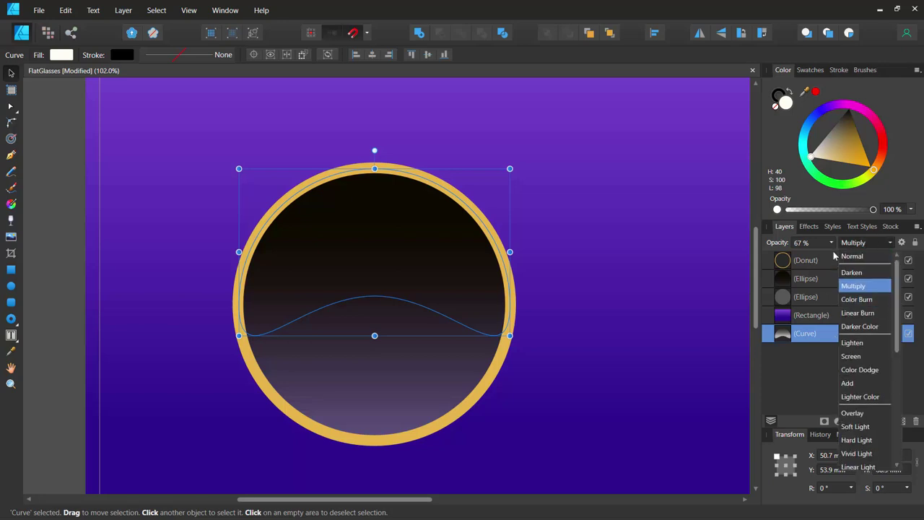
{"action": "left_click", "coordinate": [850, 257]}
{"action": "left_click_drag", "start_coordinate": [788, 343], "coordinate": [786, 273]}
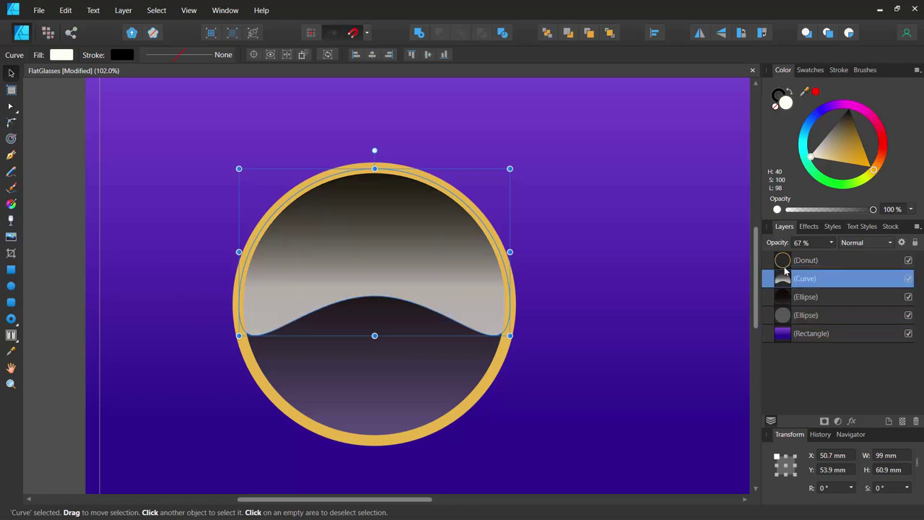
- Lower the near-white curve's opacity to 18 % and deselect it to check the lens reflection
{"action": "left_click", "coordinate": [835, 244]}
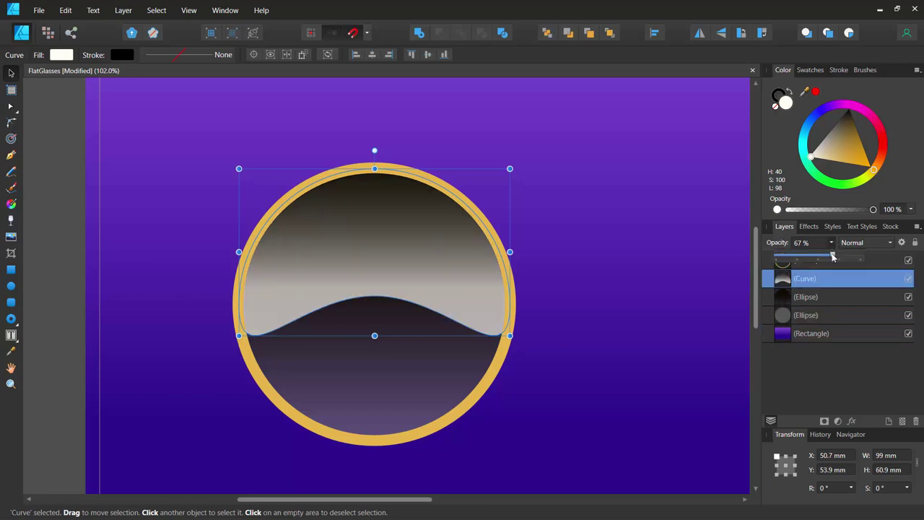
{"action": "left_click_drag", "start_coordinate": [835, 257], "coordinate": [791, 259]}
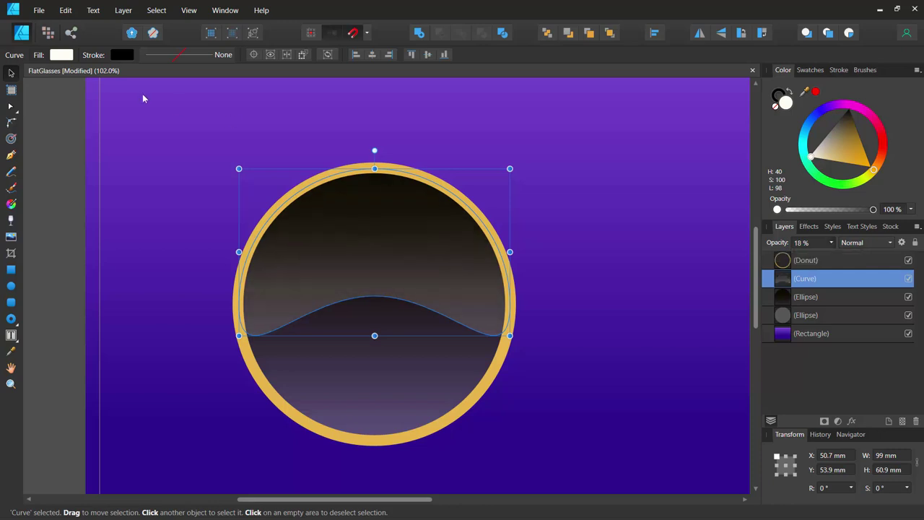
{"action": "left_click", "coordinate": [143, 95]}
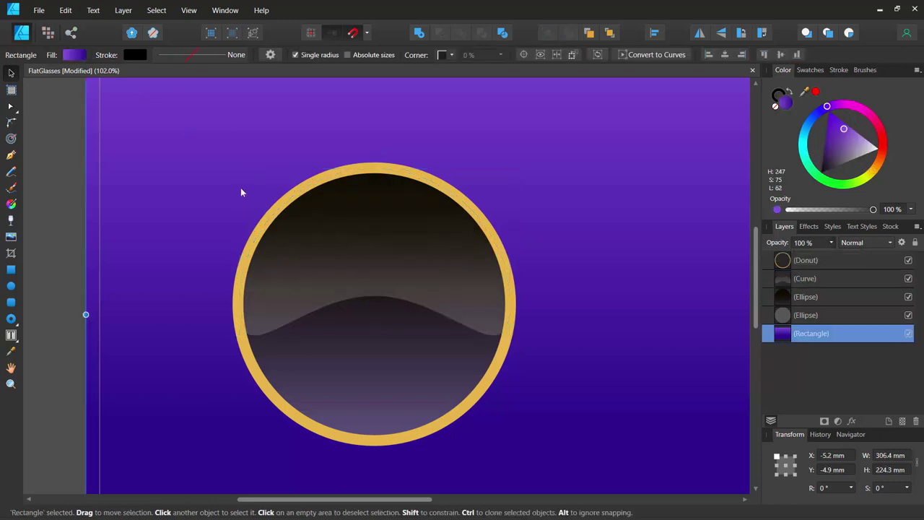
{"action": "scroll", "coordinate": [240, 187], "scroll_direction": "down", "scroll_amount": 2}
{"action": "scroll", "coordinate": [239, 186], "scroll_direction": "up", "scroll_amount": 1}
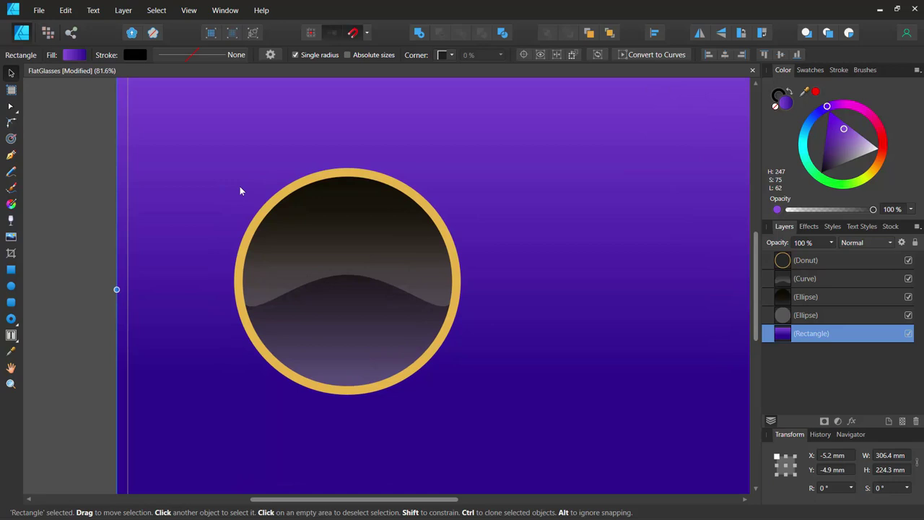
{"action": "left_click", "coordinate": [275, 202]}
{"action": "left_click", "coordinate": [376, 244]}
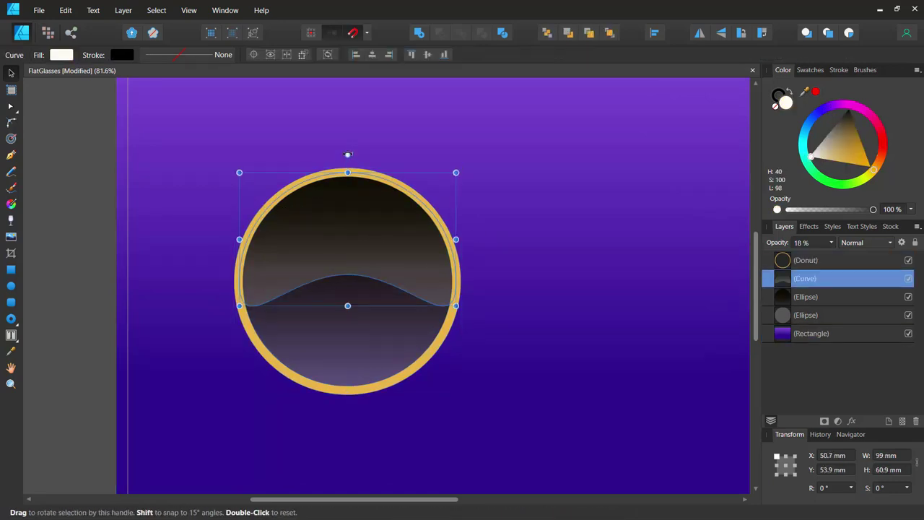
{"action": "left_click_drag", "start_coordinate": [348, 156], "coordinate": [348, 213]}
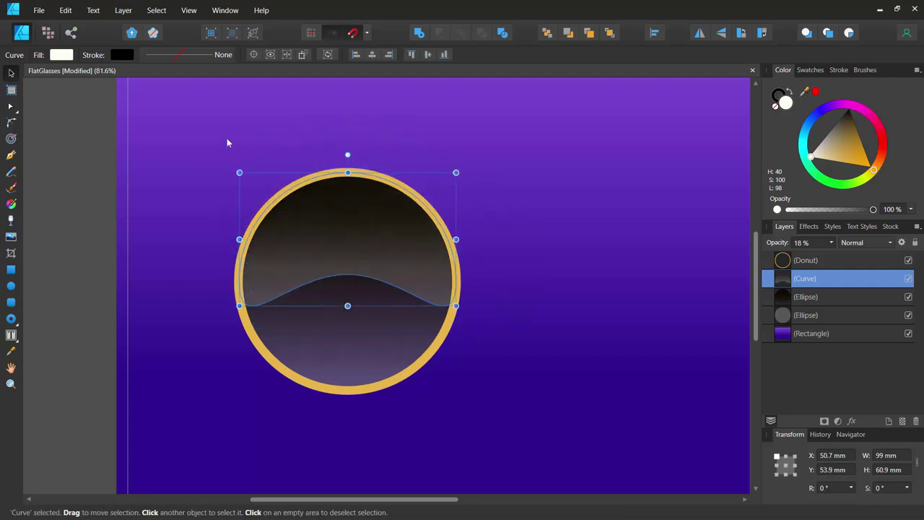
{"action": "left_click", "coordinate": [227, 141]}
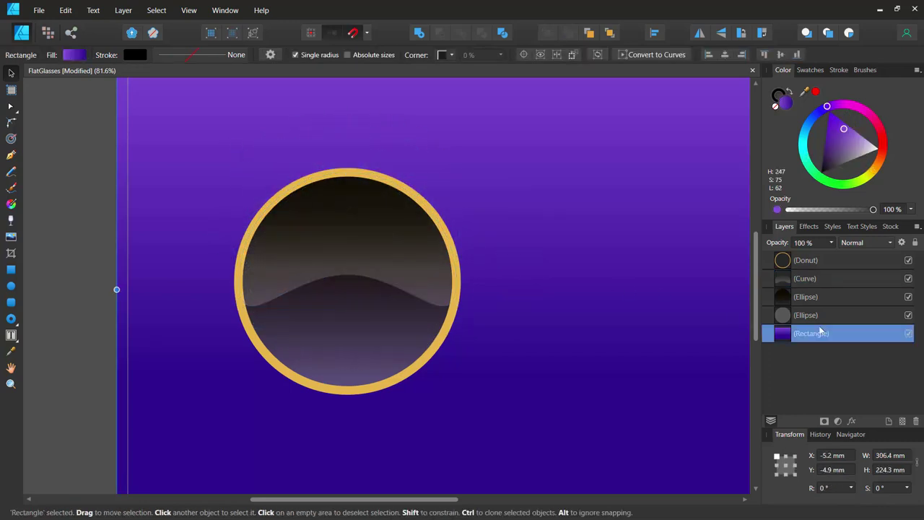
- Fade the curve's light reflection further by lowering its layer opacity to just below 9 %
{"action": "left_click", "coordinate": [785, 281]}
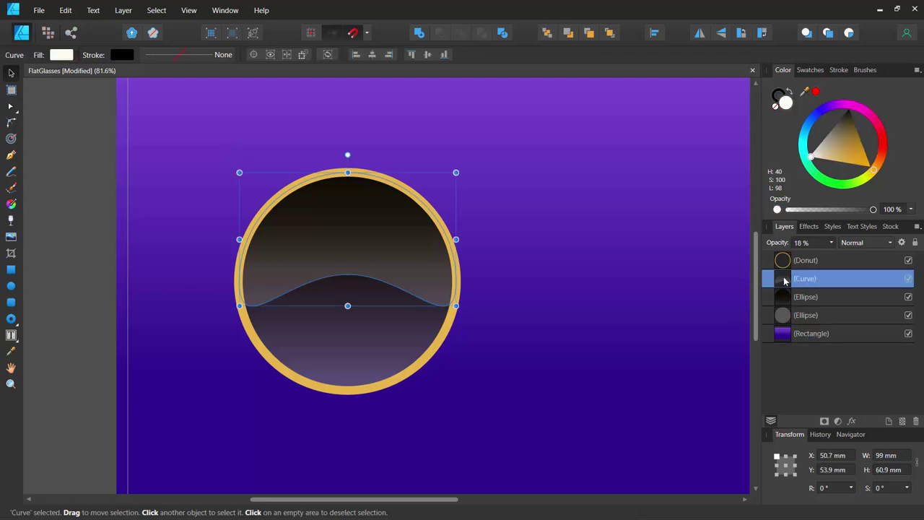
{"action": "left_click", "coordinate": [831, 243]}
{"action": "left_click_drag", "start_coordinate": [833, 257], "coordinate": [828, 258]}
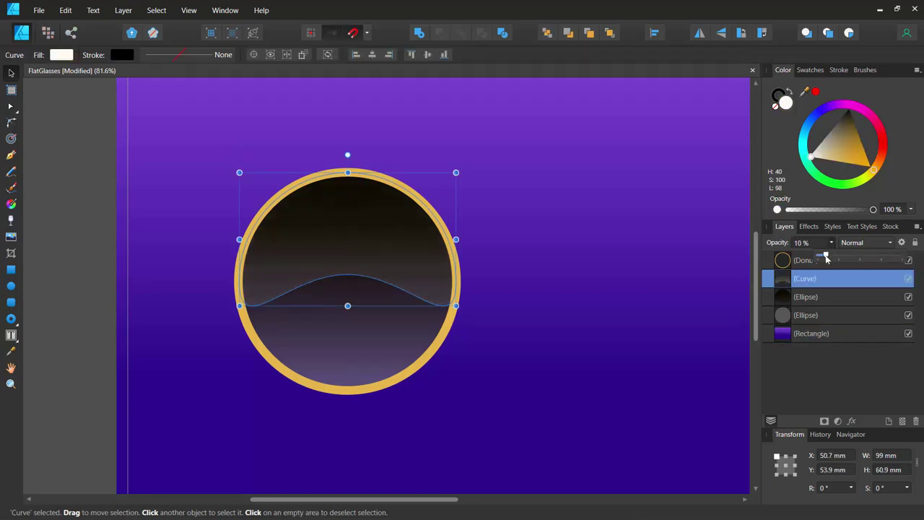
{"action": "left_click", "coordinate": [591, 223]}
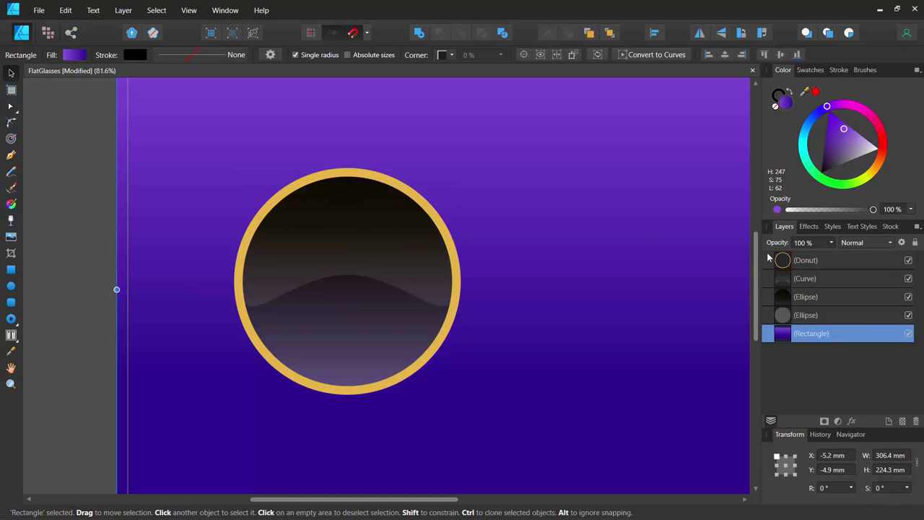
{"action": "left_click", "coordinate": [786, 278]}
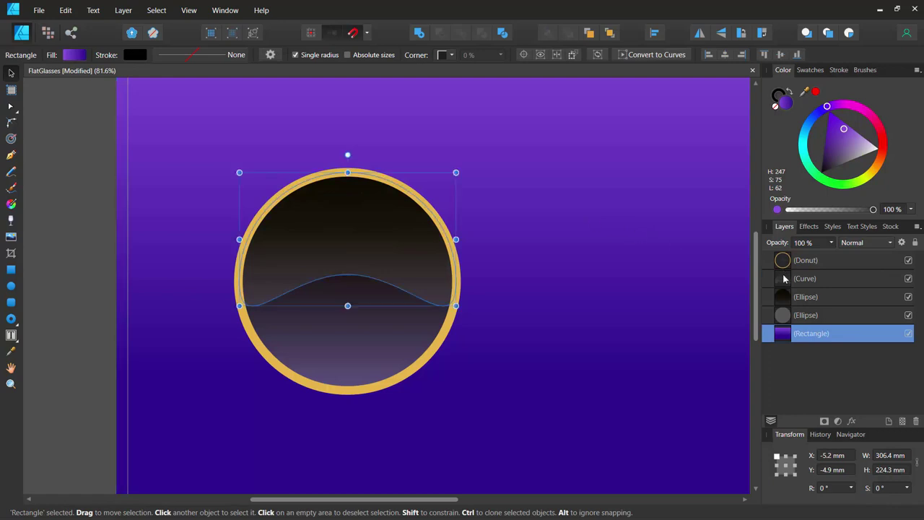
{"action": "left_click", "coordinate": [831, 243]}
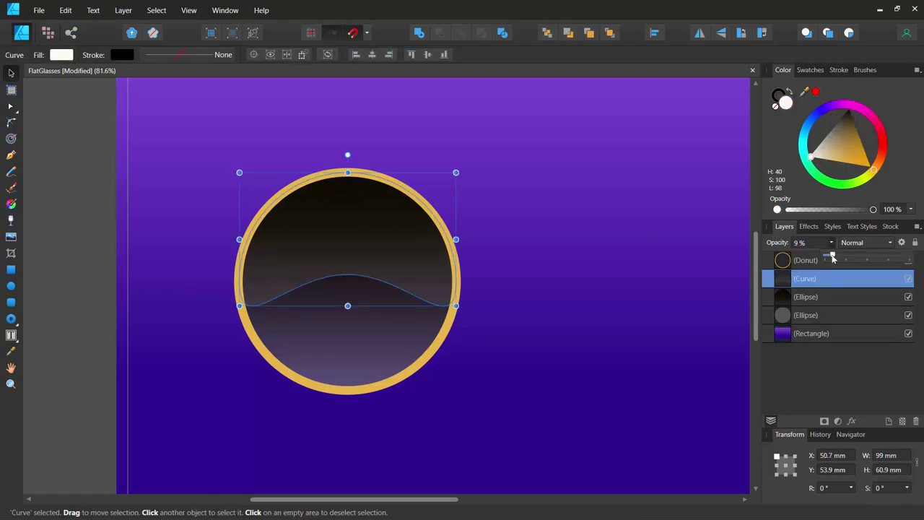
{"action": "left_click_drag", "start_coordinate": [834, 259], "coordinate": [827, 258]}
{"action": "left_click", "coordinate": [592, 215]}
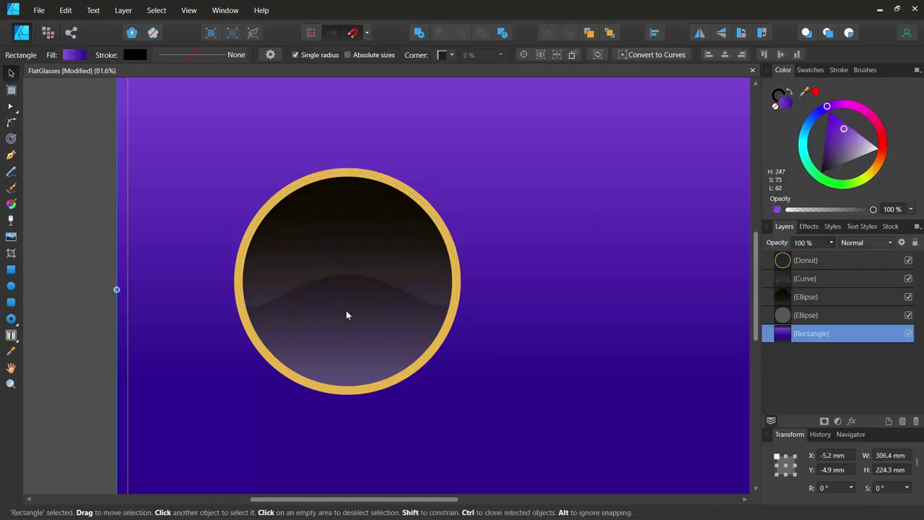
- Change the donut frame's fill to a deeper yellow of about H 40, S 73, L 54
{"action": "left_click", "coordinate": [770, 264]}
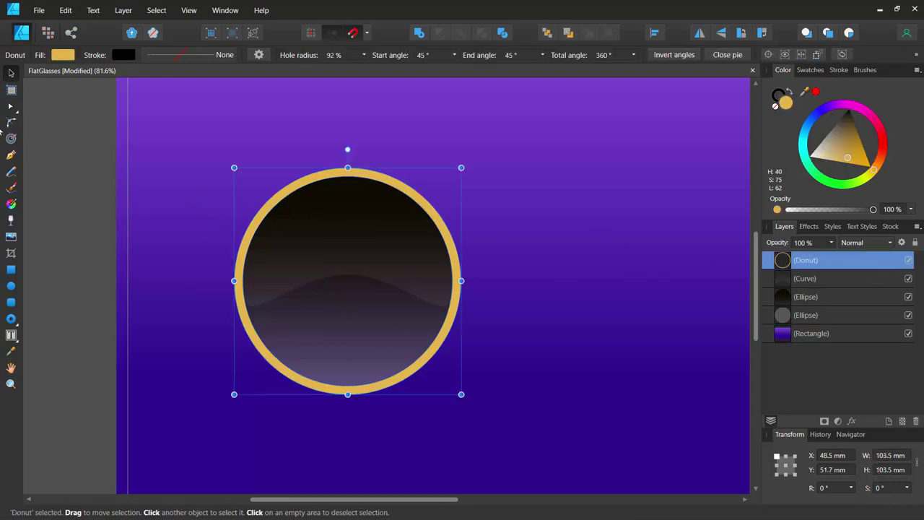
{"action": "left_click", "coordinate": [69, 56]}
{"action": "left_click_drag", "start_coordinate": [104, 170], "coordinate": [115, 168]}
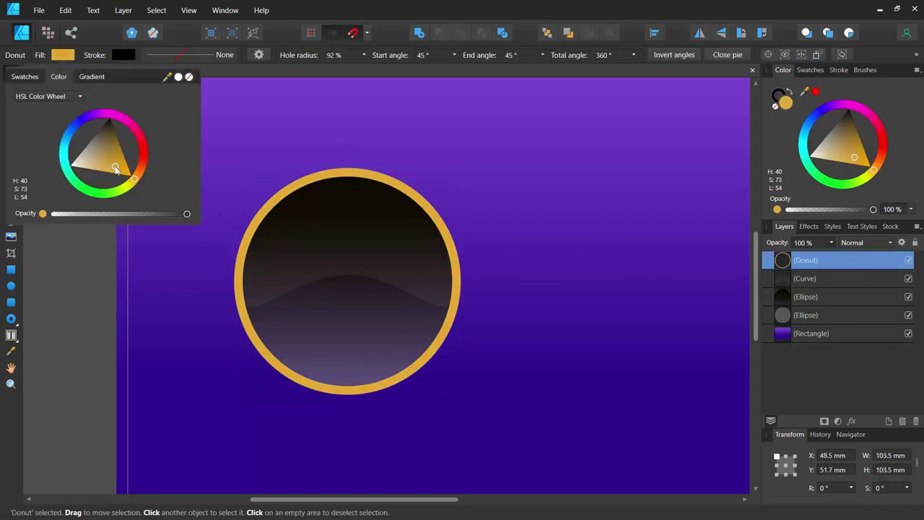
{"action": "left_click", "coordinate": [361, 145]}
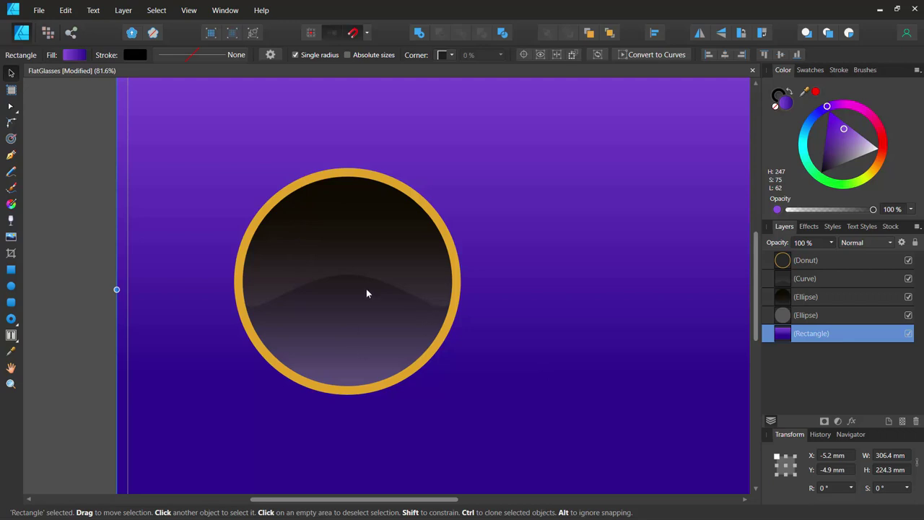
{"action": "left_click", "coordinate": [10, 286]}
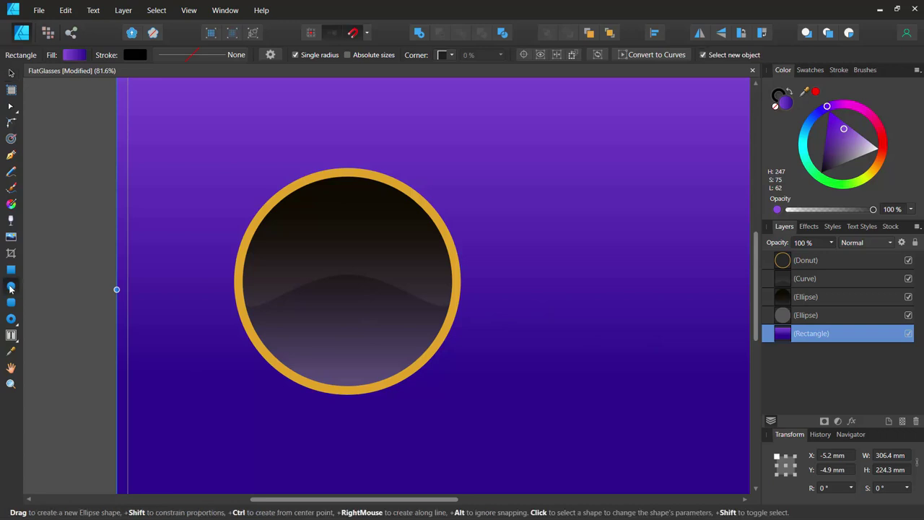
{"action": "left_click", "coordinate": [78, 55]}
{"action": "left_click", "coordinate": [58, 77]}
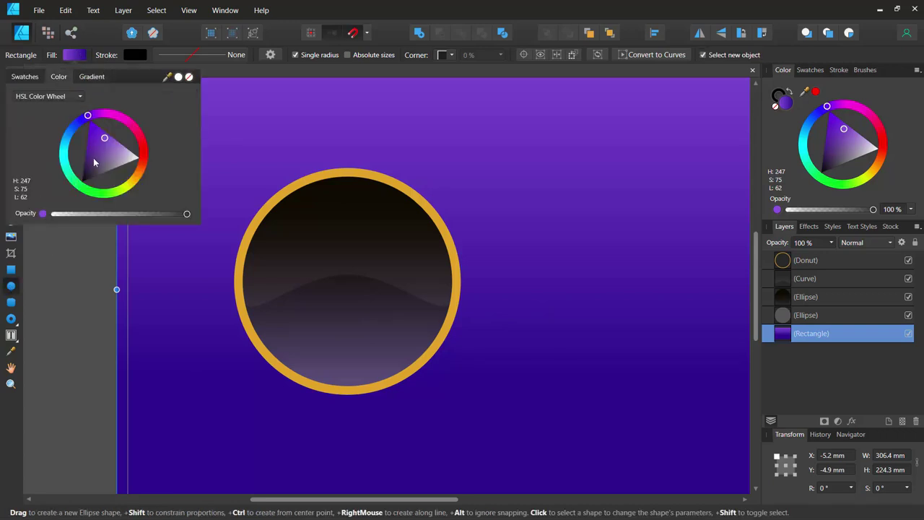
{"action": "left_click_drag", "start_coordinate": [103, 164], "coordinate": [146, 163]}
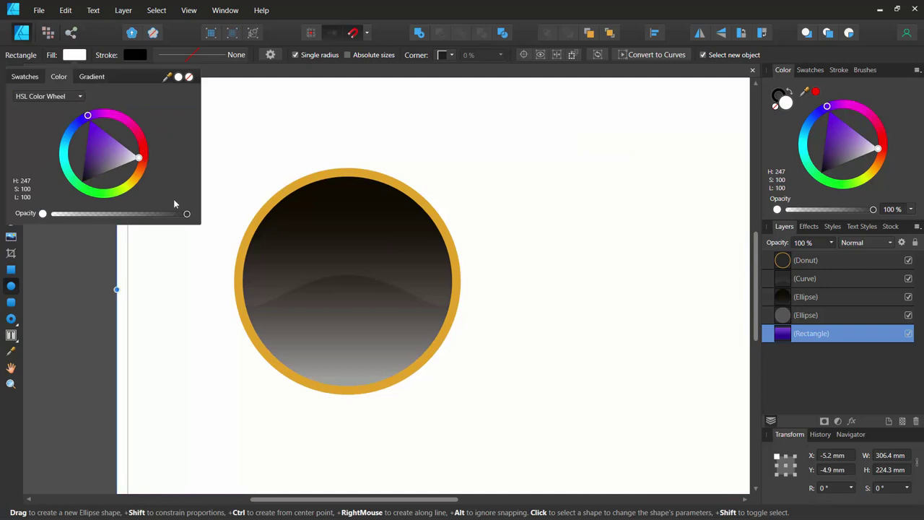
{"action": "key", "text": "ctrl+z"}
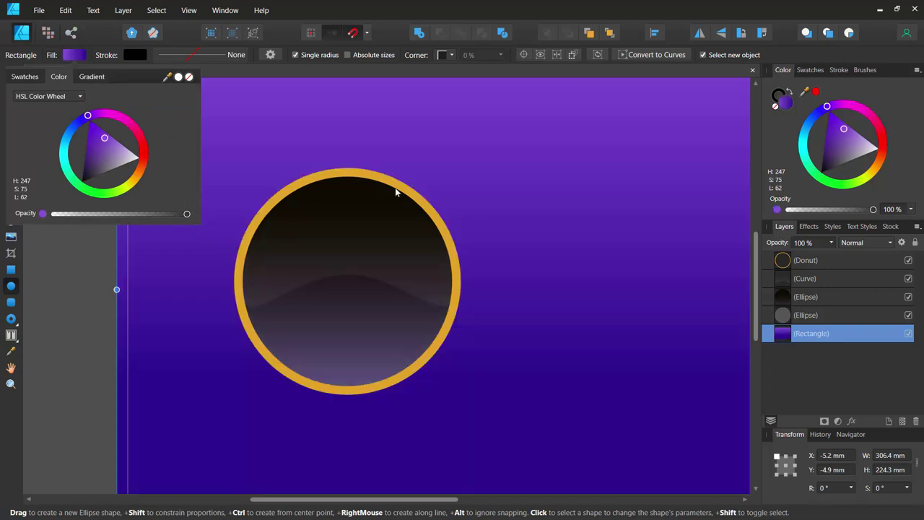
- With nothing selected, set the fill to white and draw a circle about 95 mm across to the right of the lens
{"action": "key", "text": "ctrl+0"}
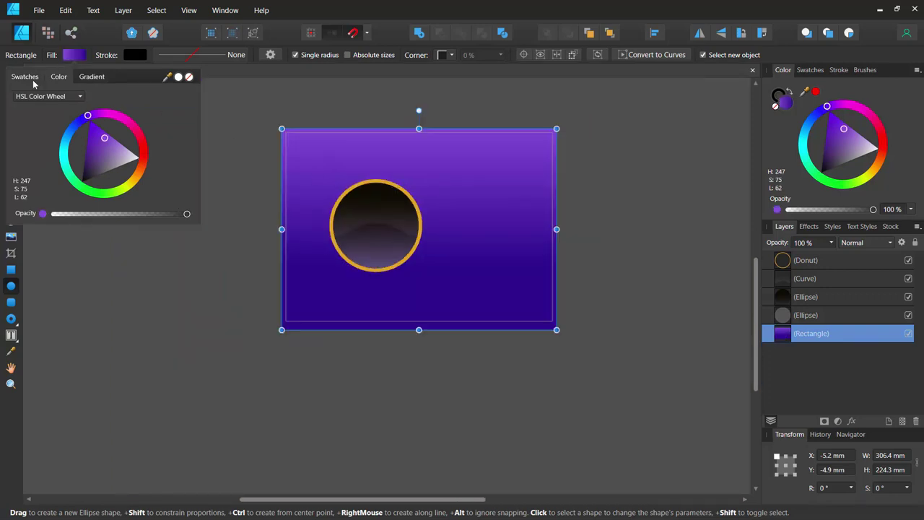
{"action": "left_click", "coordinate": [233, 328]}
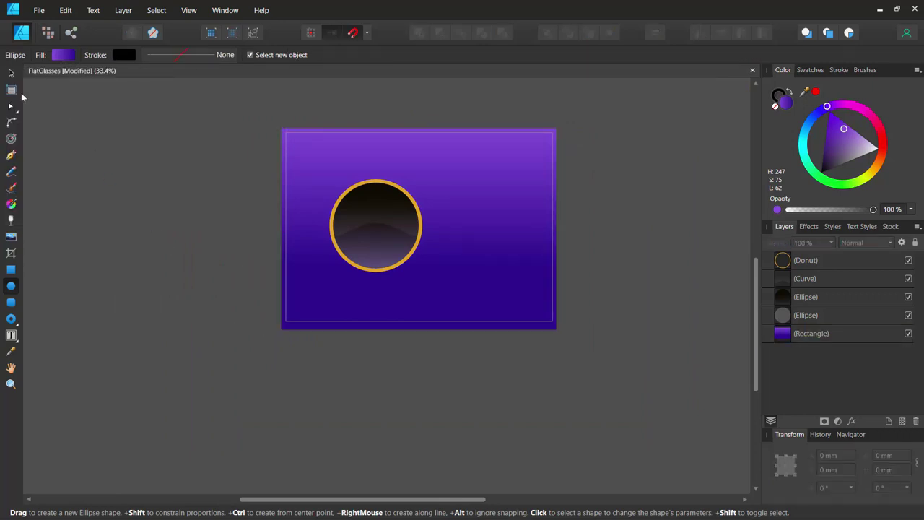
{"action": "left_click", "coordinate": [11, 74]}
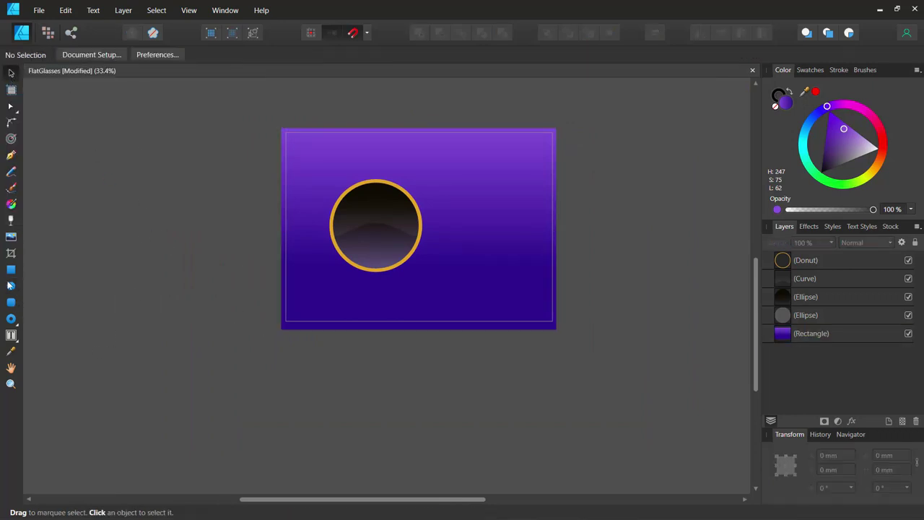
{"action": "left_click", "coordinate": [11, 286]}
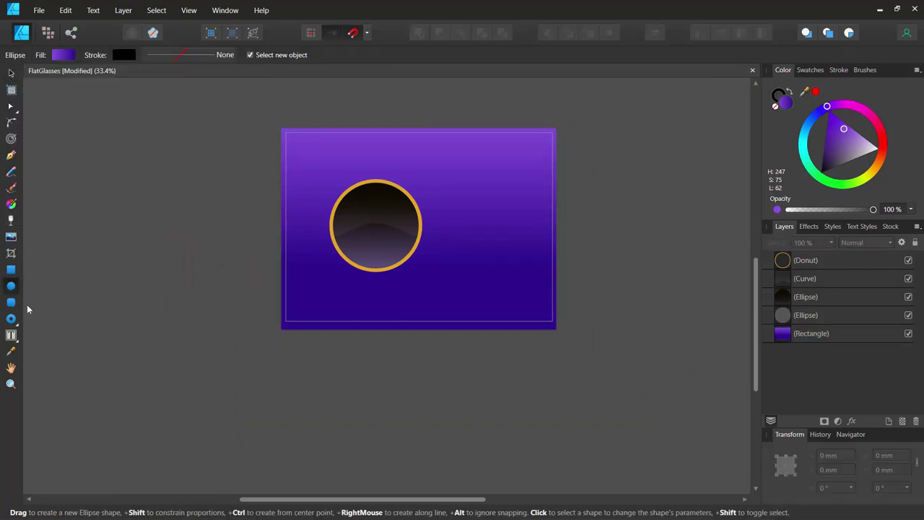
{"action": "left_click", "coordinate": [63, 55]}
{"action": "left_click", "coordinate": [59, 77]}
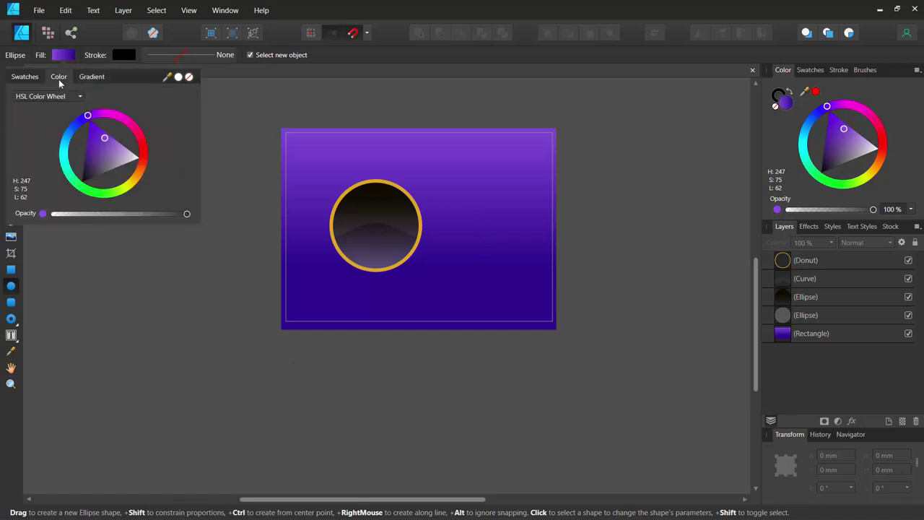
{"action": "left_click_drag", "start_coordinate": [116, 152], "coordinate": [159, 169]}
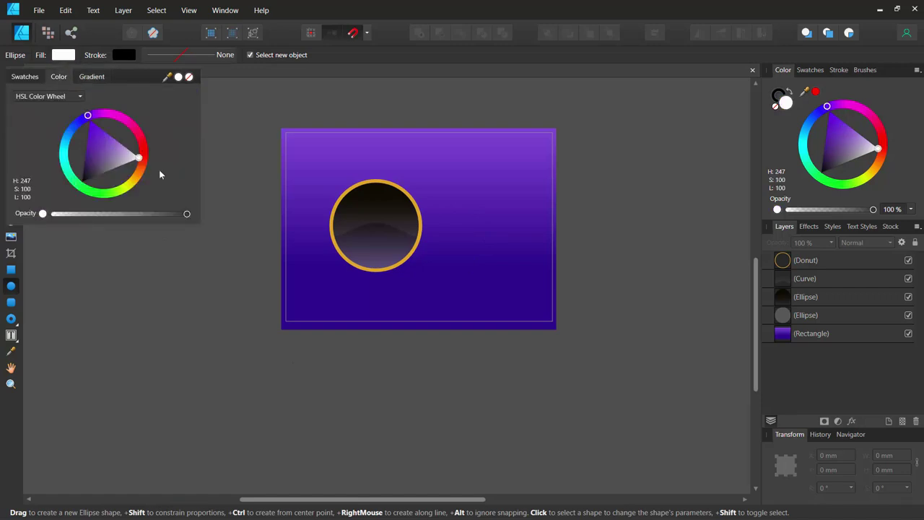
{"action": "left_click", "coordinate": [452, 200]}
{"action": "left_click_drag", "start_coordinate": [452, 196], "coordinate": [539, 282]}
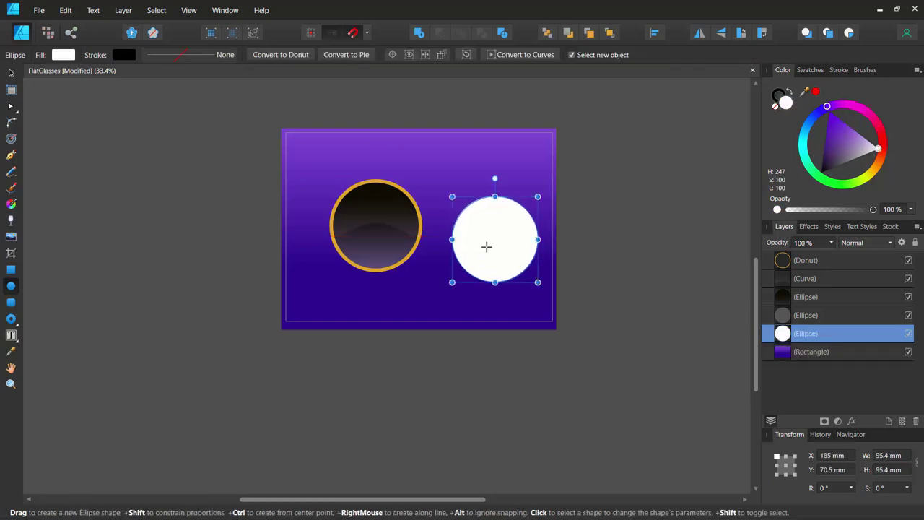
- Duplicate the white circle and offset the copy about 6 mm left and 7 mm up
{"action": "key", "text": "ctrl+j"}
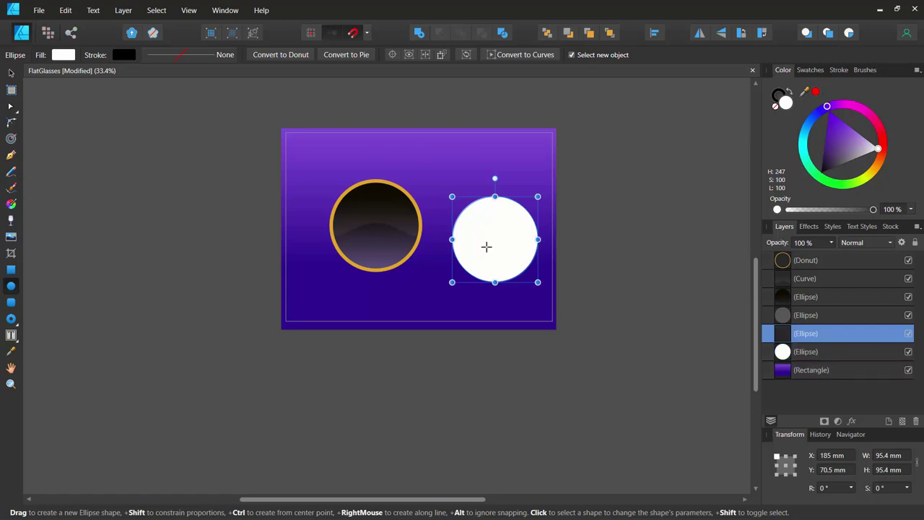
{"action": "scroll", "coordinate": [486, 247], "scroll_direction": "up", "scroll_amount": 3}
{"action": "left_click_drag", "start_coordinate": [491, 221], "coordinate": [393, 227]}
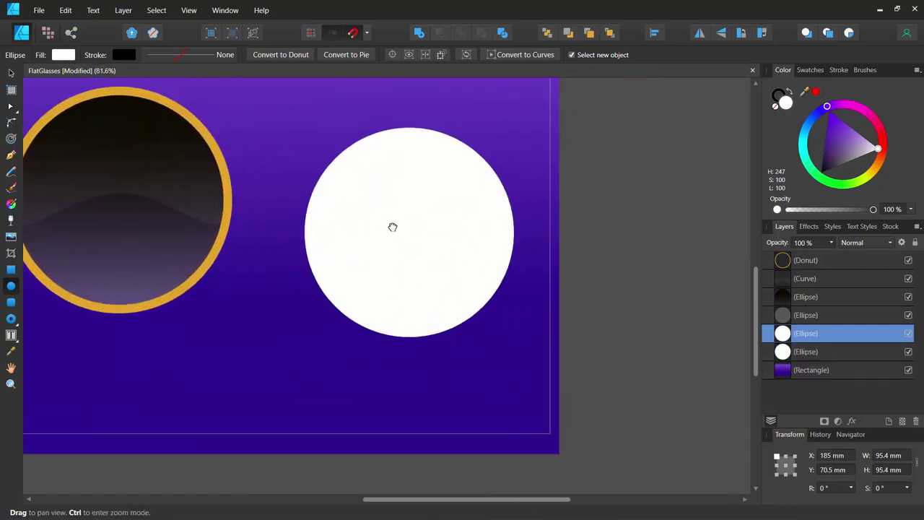
{"action": "key", "text": "ctrl"}
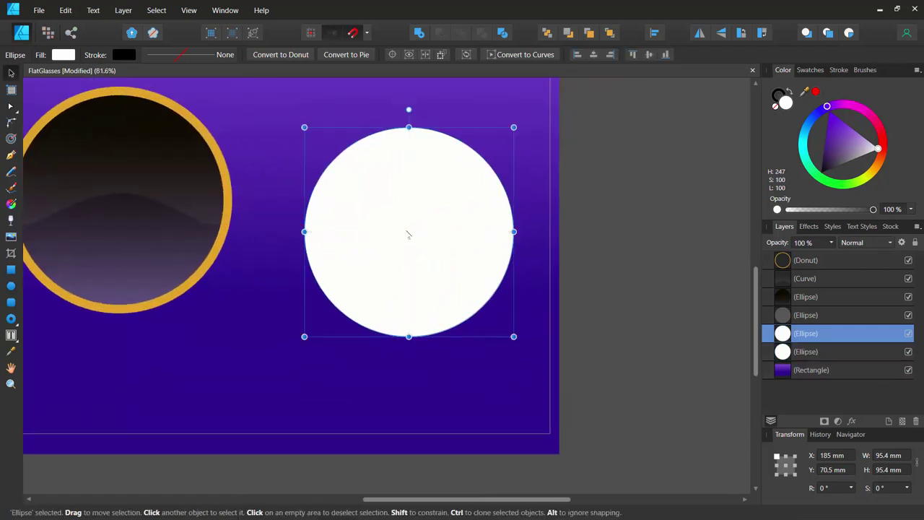
{"action": "mouse_move", "coordinate": [407, 239]}
{"action": "left_mouse_down"}
{"action": "mouse_move", "coordinate": [392, 217]}
{"action": "mouse_move", "coordinate": [395, 226]}
{"action": "left_mouse_up"}
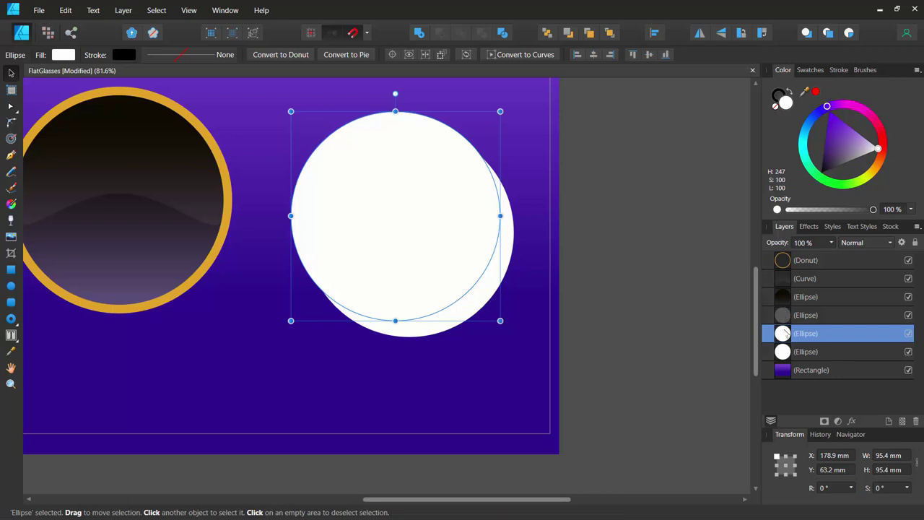
- Subtract the offset copy from the white circle and move the resulting crescent onto the lens's lower-right inner edge
{"action": "left_click", "coordinate": [785, 354], "text": "shift"}
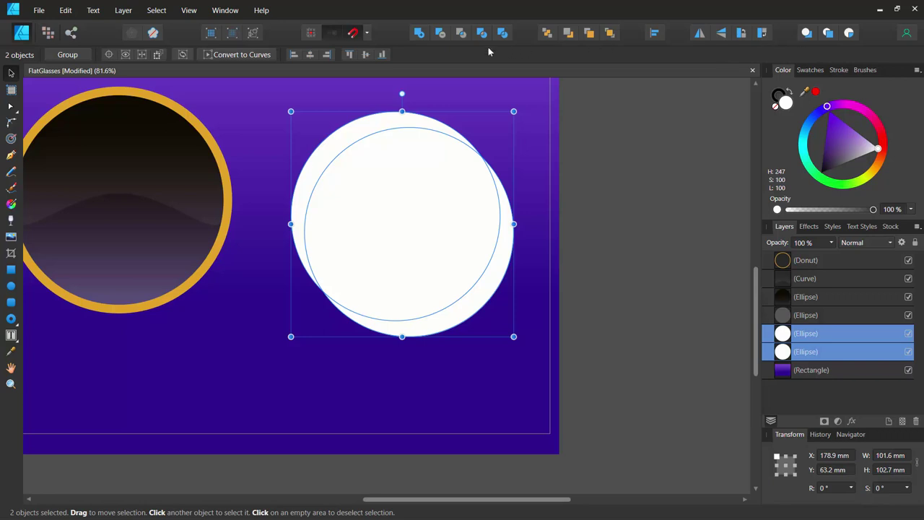
{"action": "left_click", "coordinate": [439, 33]}
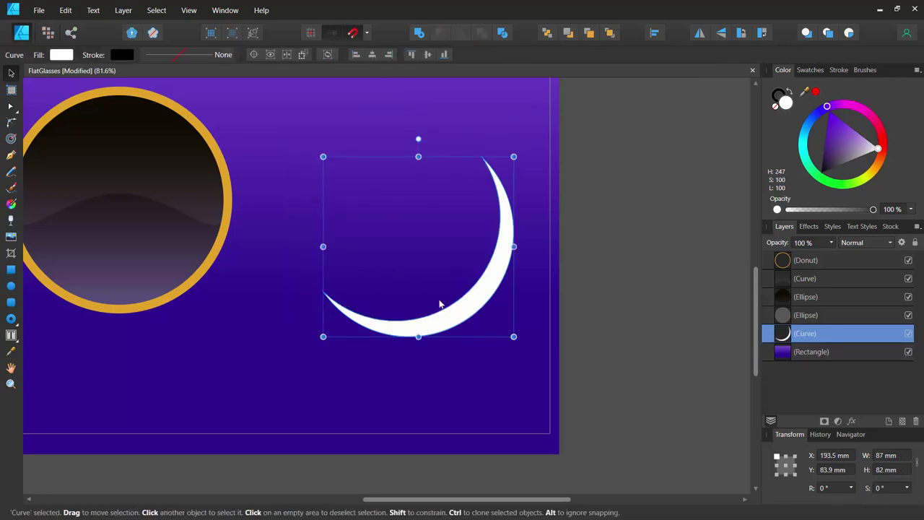
{"action": "left_click_drag", "start_coordinate": [468, 318], "coordinate": [182, 281]}
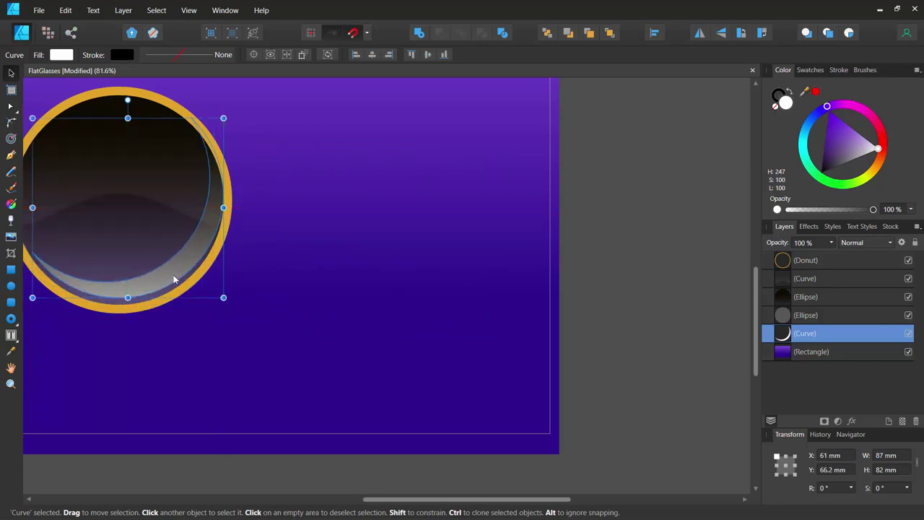
{"action": "key", "text": "space"}
{"action": "left_click_drag", "start_coordinate": [181, 329], "coordinate": [407, 375]}
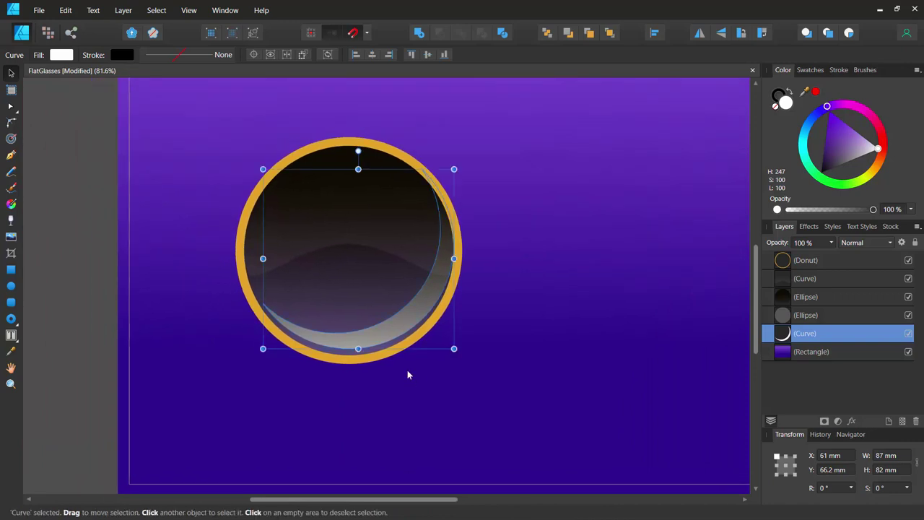
- Resize the crescent to about 69 × 57 mm, rotate it about 8.7° and position it inside the lens's lower-right edge
{"action": "left_click", "coordinate": [908, 297]}
{"action": "left_click", "coordinate": [908, 297]}
{"action": "left_click_drag", "start_coordinate": [454, 169], "coordinate": [417, 221]}
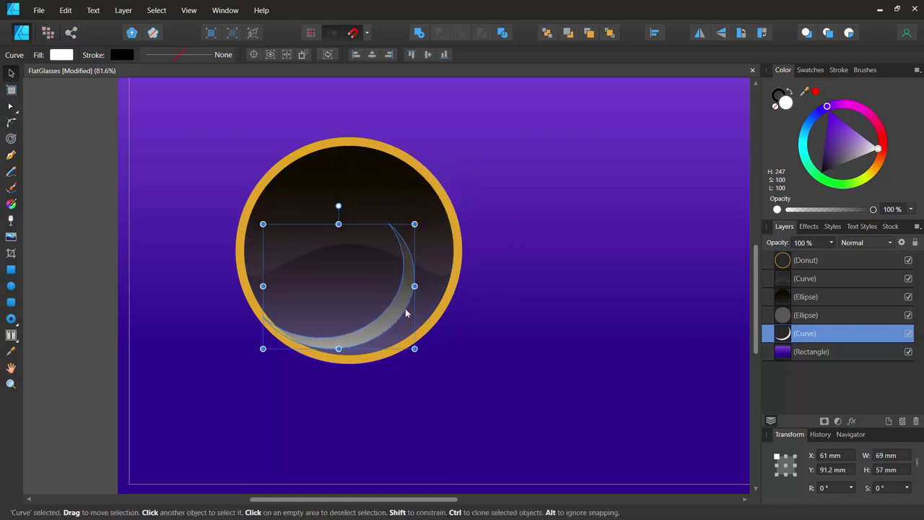
{"action": "left_click_drag", "start_coordinate": [404, 309], "coordinate": [431, 288]}
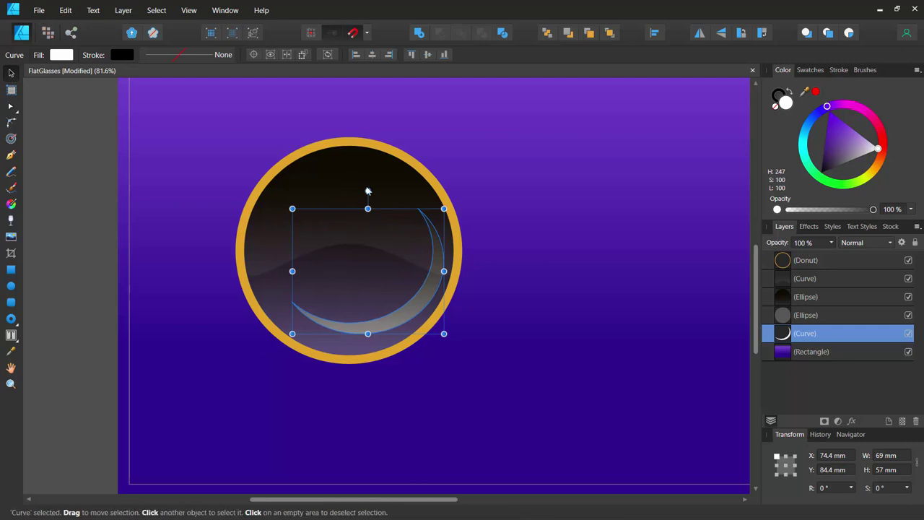
{"action": "mouse_move", "coordinate": [366, 192]}
{"action": "left_mouse_down"}
{"action": "mouse_move", "coordinate": [347, 192]}
{"action": "mouse_move", "coordinate": [358, 192]}
{"action": "left_mouse_up"}
{"action": "left_click_drag", "start_coordinate": [411, 315], "coordinate": [414, 313]}
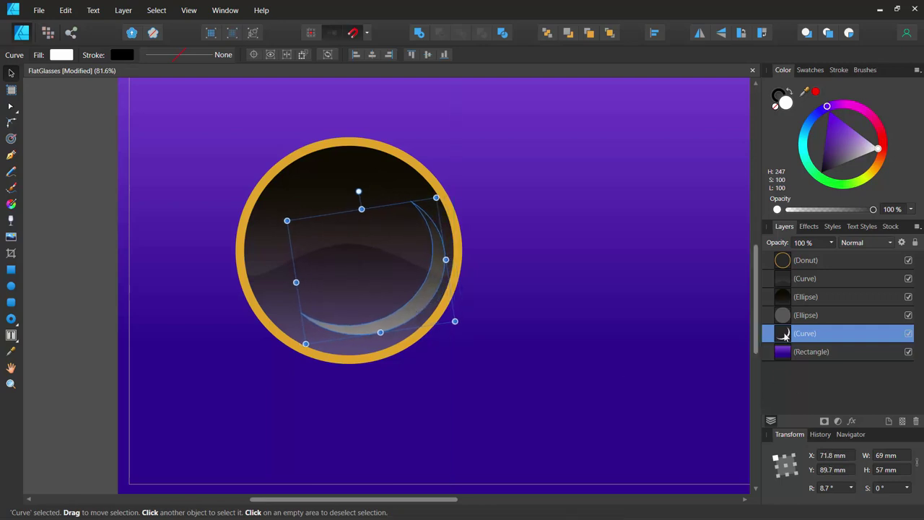
- Move the crescent up in the layer order, above the lens reflection and directly below the donut
{"action": "left_click_drag", "start_coordinate": [787, 337], "coordinate": [785, 276]}
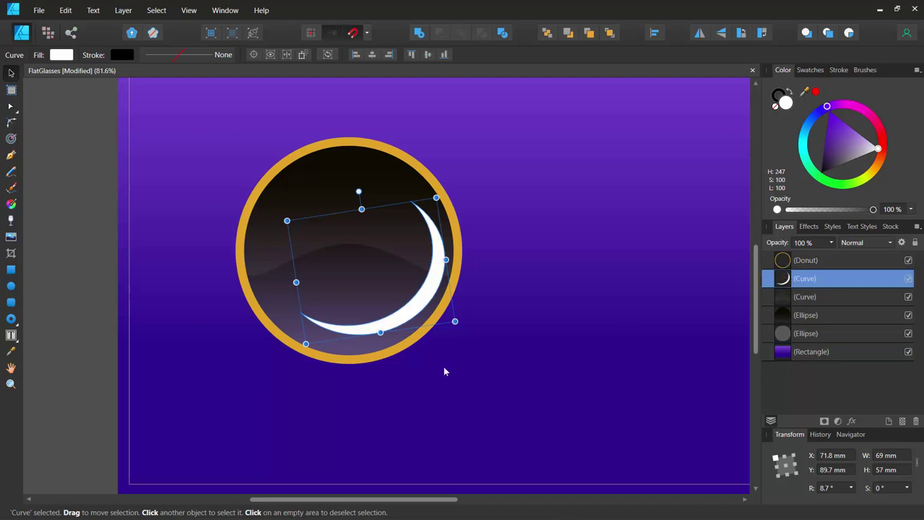
{"action": "left_click", "coordinate": [491, 366]}
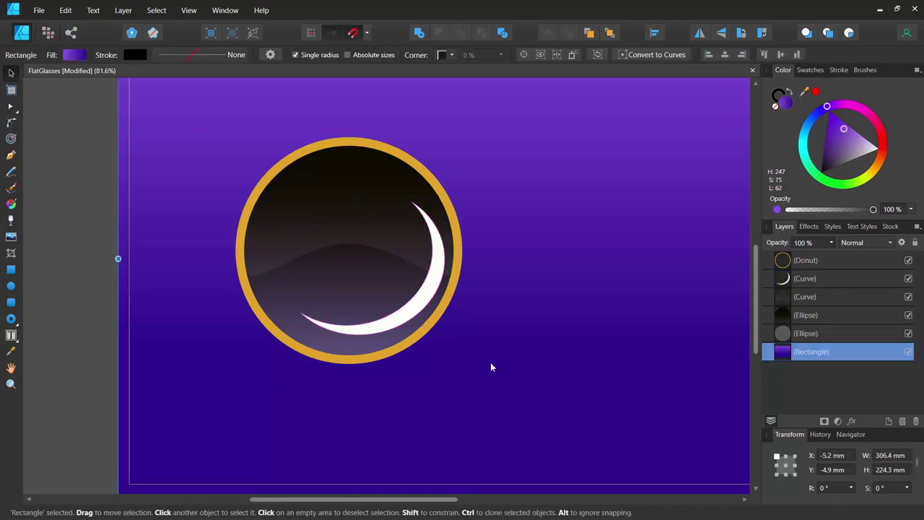
- In the Pixel Persona, add a mask to the crescent and move the floating layer list clear of the lens
{"action": "left_click", "coordinate": [792, 282]}
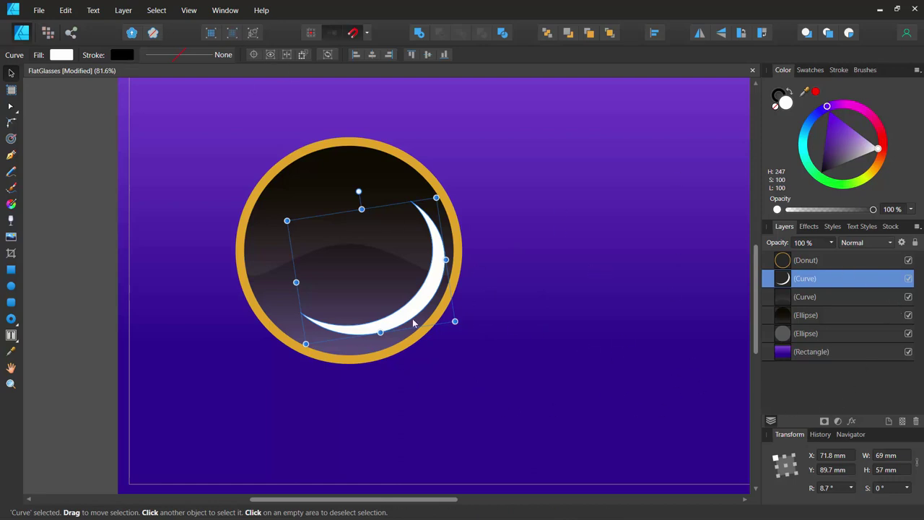
{"action": "left_click", "coordinate": [48, 33]}
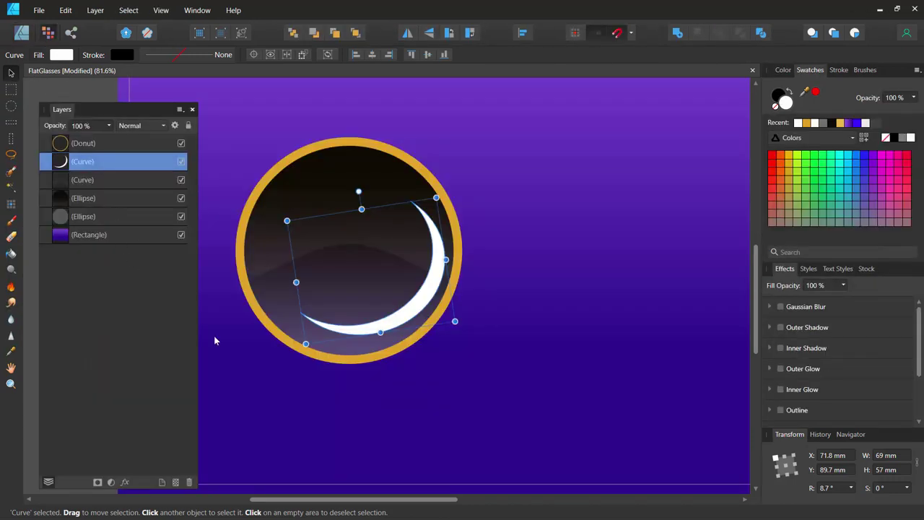
{"action": "left_click", "coordinate": [97, 482]}
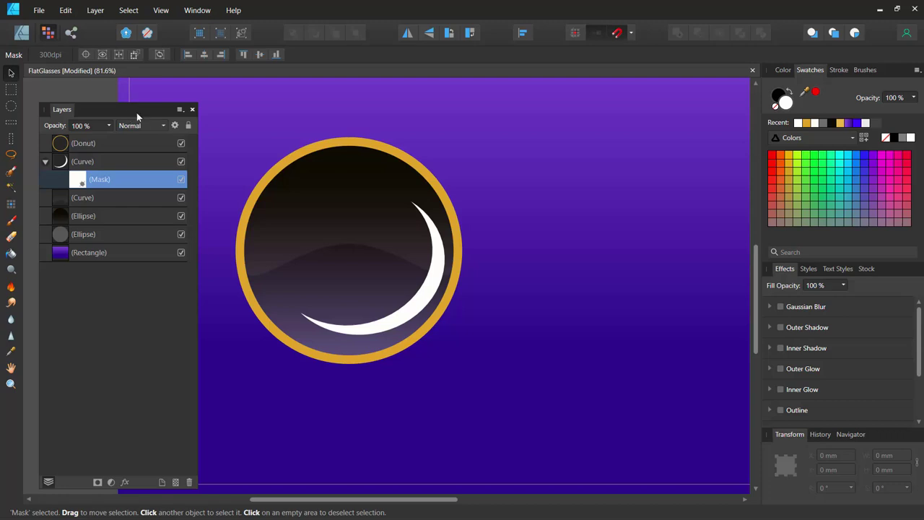
{"action": "left_click_drag", "start_coordinate": [136, 112], "coordinate": [617, 119]}
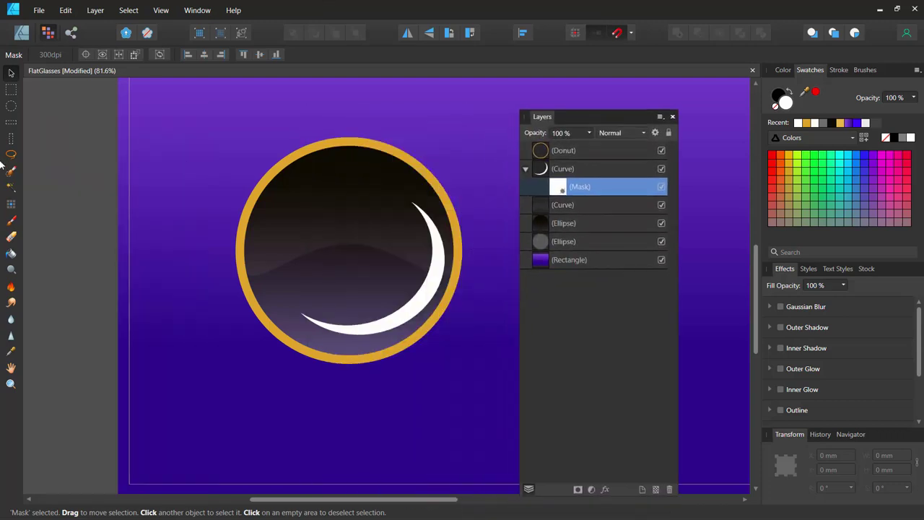
- Cut a gap across the crescent's upper part by filling a marquee of about 55 × 9.7 mm with near-black on the mask
{"action": "left_click", "coordinate": [11, 89]}
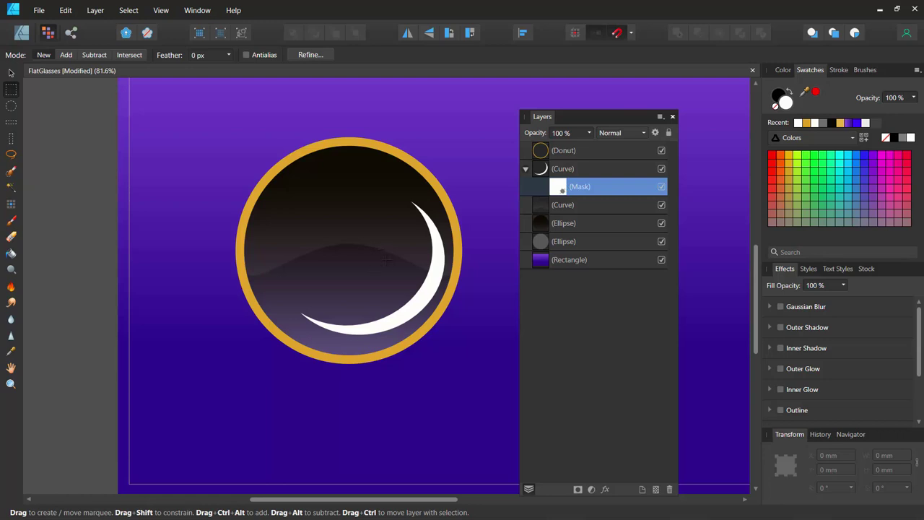
{"action": "left_click_drag", "start_coordinate": [375, 241], "coordinate": [496, 264]}
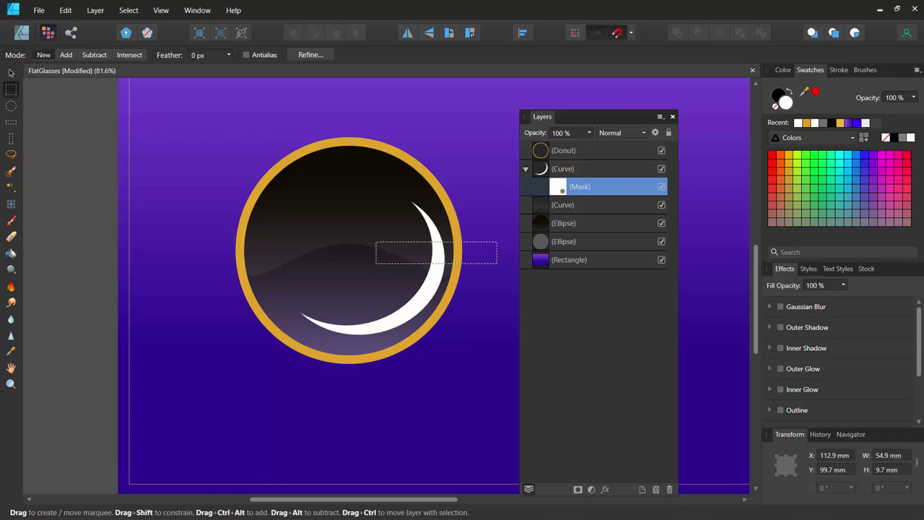
{"action": "left_click", "coordinate": [12, 254]}
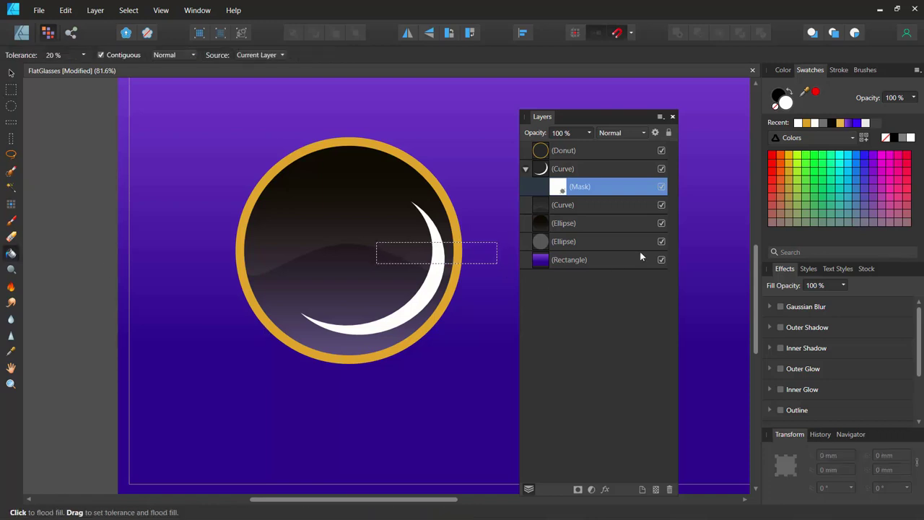
{"action": "left_click", "coordinate": [831, 123]}
{"action": "left_click", "coordinate": [425, 250]}
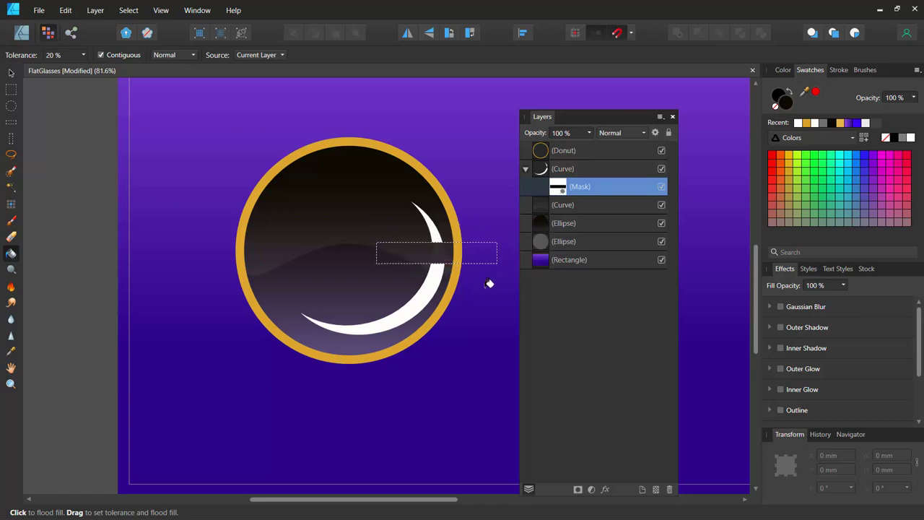
{"action": "key", "text": "ctrl+d"}
- Cut a second, narrower gap lower on the crescent by flood-filling a marquee of about 39 × 6 mm with near-black on the mask
{"action": "key", "text": "m"}
{"action": "left_click_drag", "start_coordinate": [387, 294], "coordinate": [473, 307]}
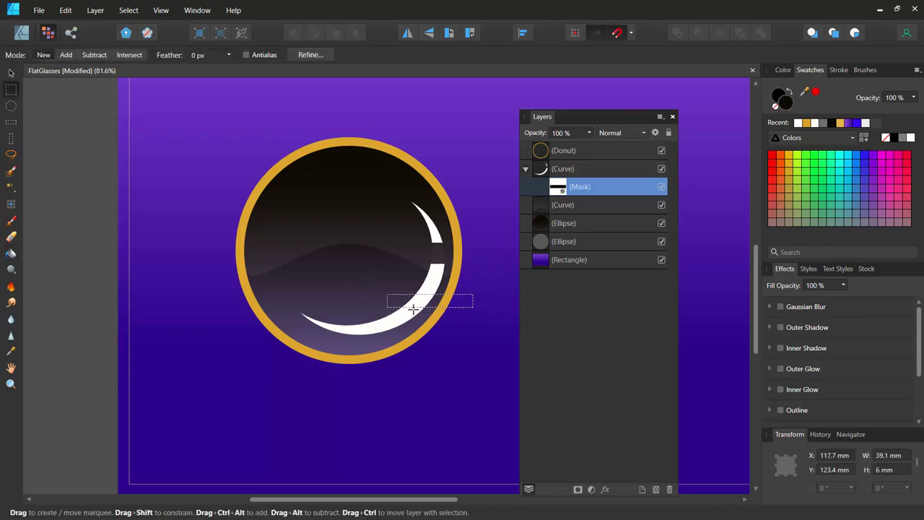
{"action": "key", "text": "g"}
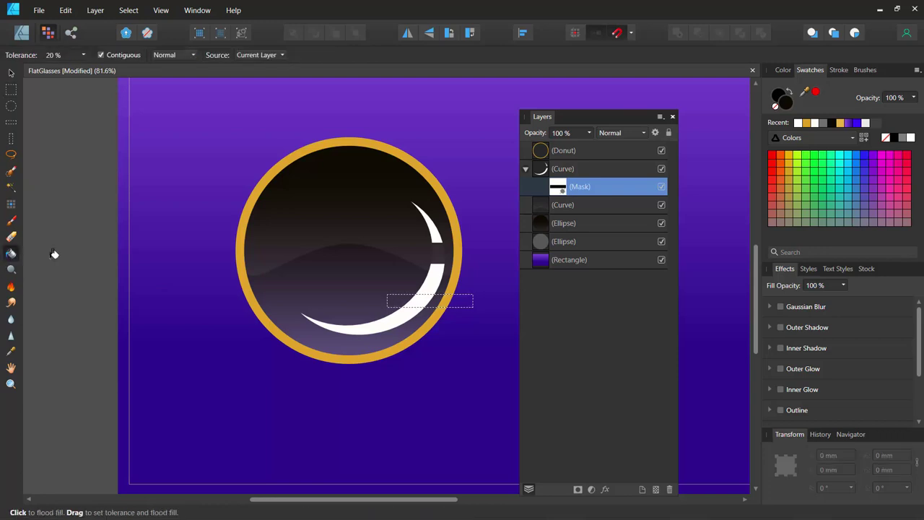
{"action": "left_click", "coordinate": [421, 301]}
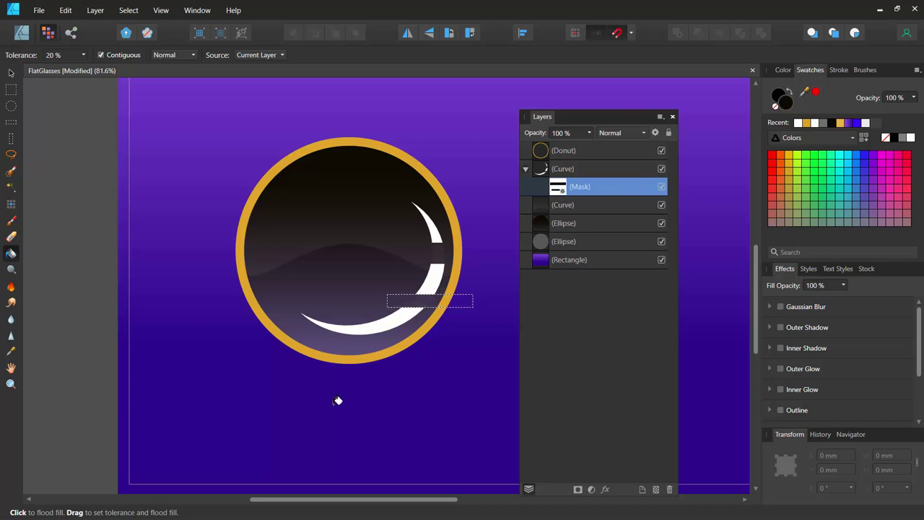
{"action": "key", "text": "ctrl+d"}
- Back in the Designer Persona, apply a linear transparency to the crescent and reverse it so its lower-left end fades out
{"action": "left_click", "coordinate": [21, 34]}
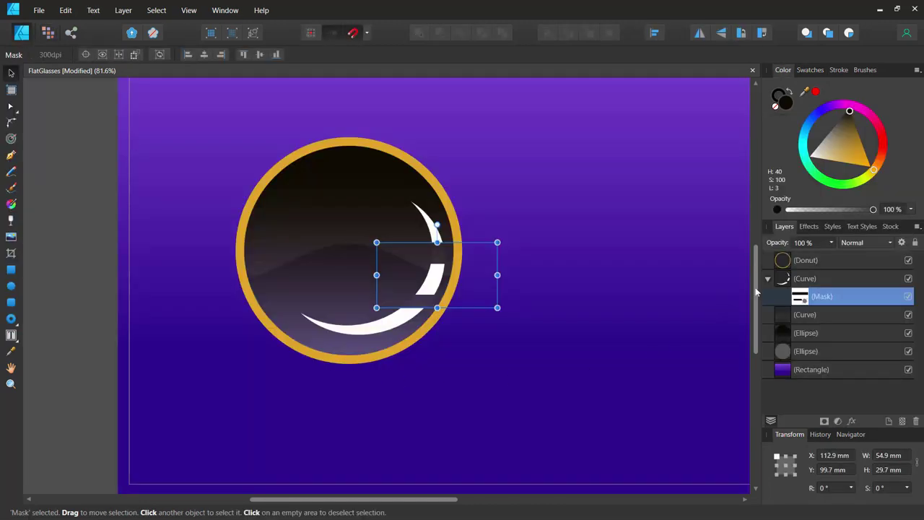
{"action": "left_click", "coordinate": [787, 283]}
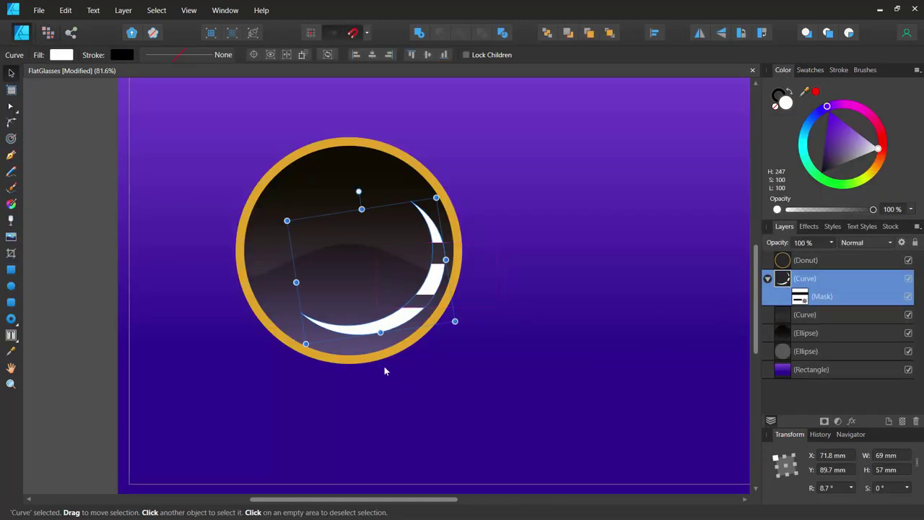
{"action": "left_click", "coordinate": [11, 220]}
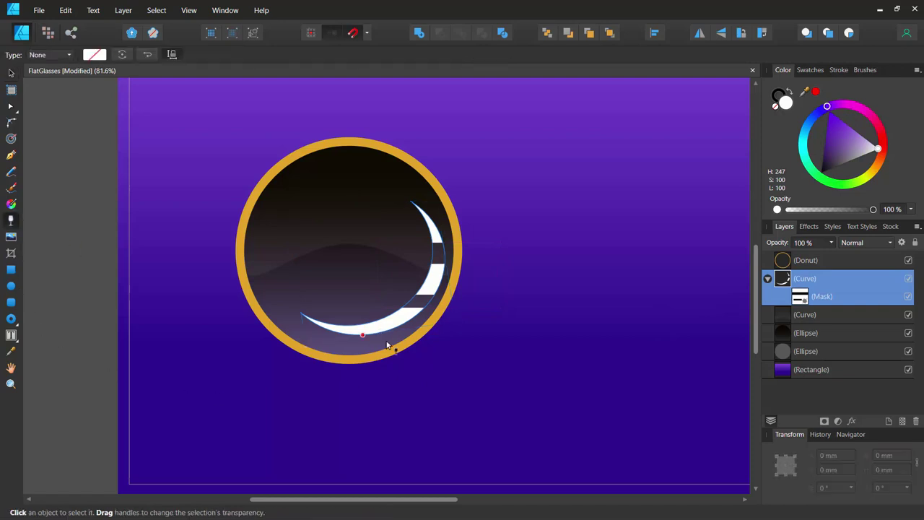
{"action": "left_click_drag", "start_coordinate": [309, 334], "coordinate": [454, 276]}
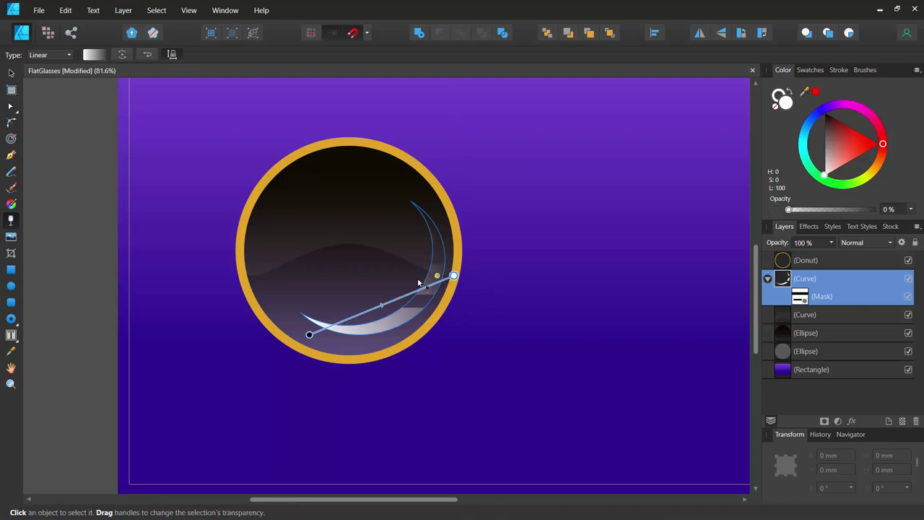
{"action": "left_click", "coordinate": [147, 54]}
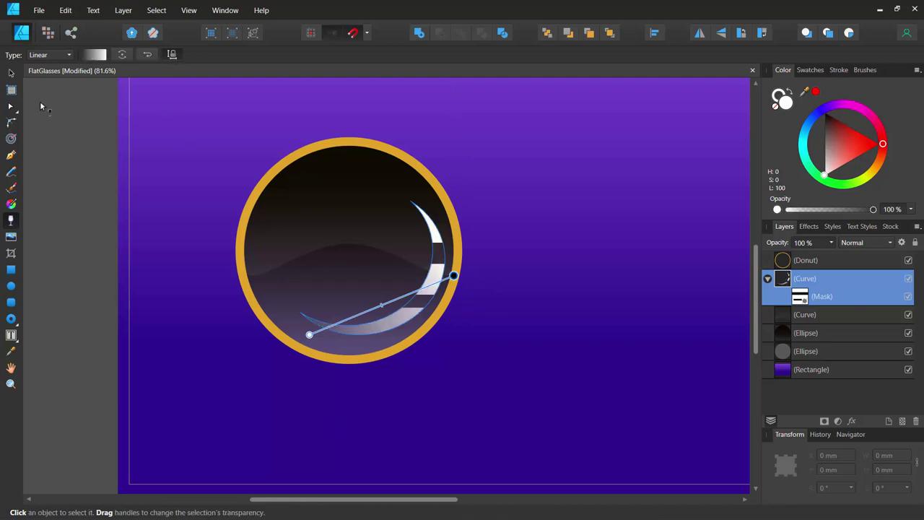
{"action": "left_click", "coordinate": [13, 73]}
{"action": "left_click", "coordinate": [285, 408]}
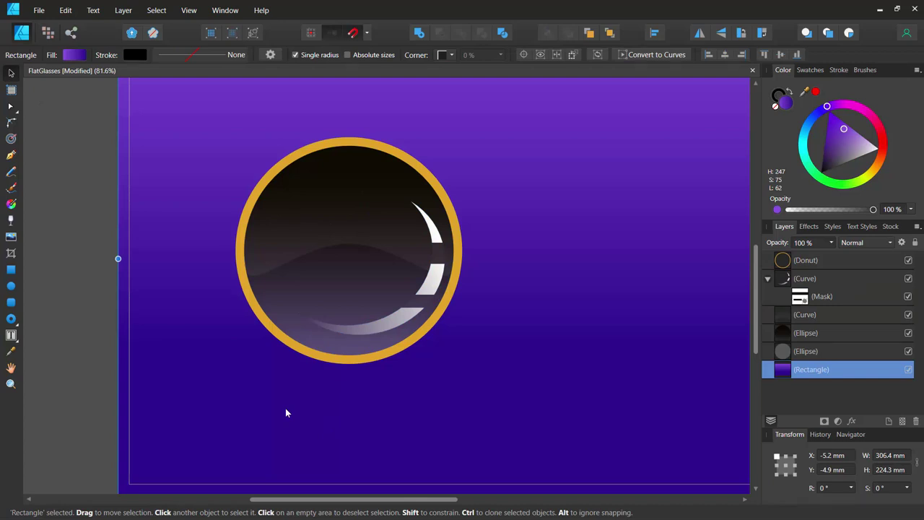
- Draw an ellipse about 11 × 14.8 mm on the pasteboard left of the page and fill it with white
{"action": "scroll", "coordinate": [286, 412], "scroll_direction": "down", "scroll_amount": 3}
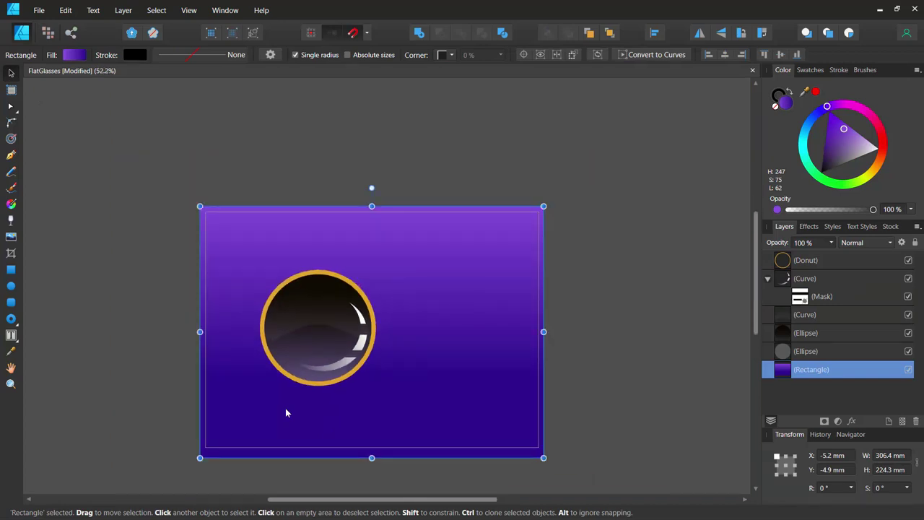
{"action": "scroll", "coordinate": [285, 413], "scroll_direction": "up", "scroll_amount": 2}
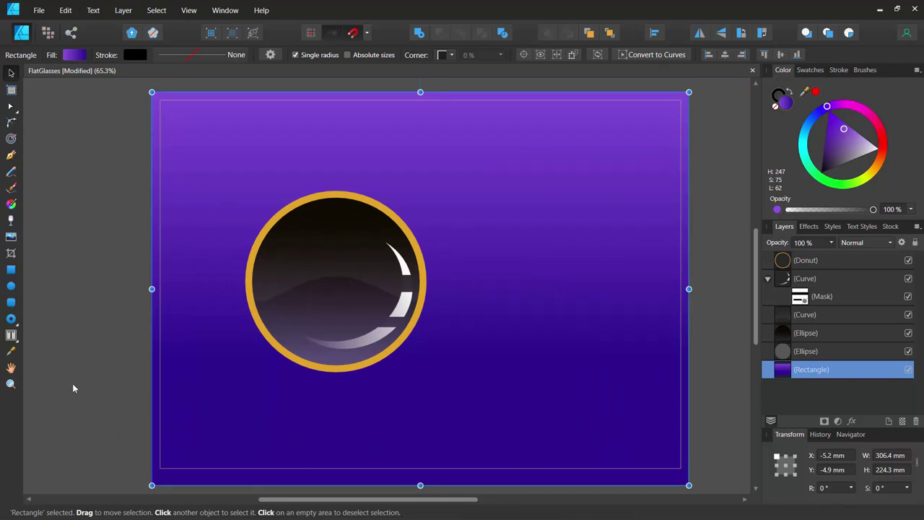
{"action": "left_click", "coordinate": [11, 287]}
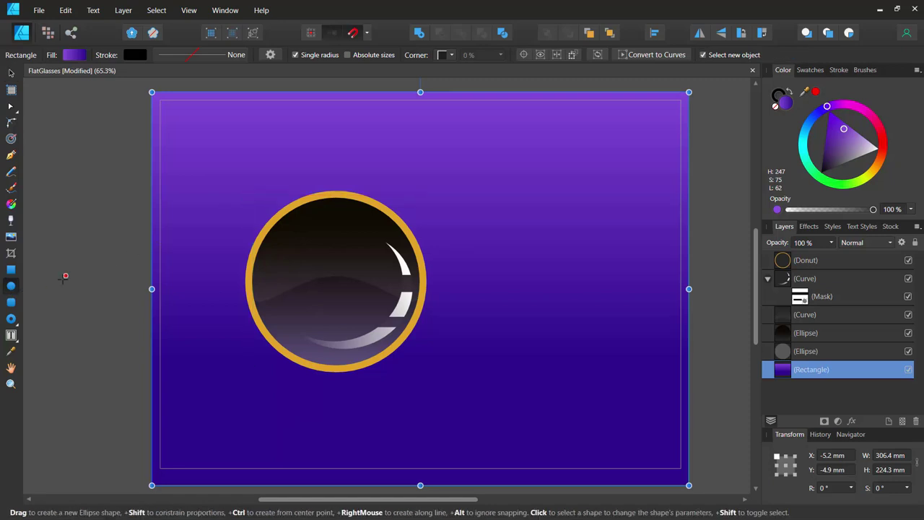
{"action": "left_click_drag", "start_coordinate": [77, 205], "coordinate": [96, 230]}
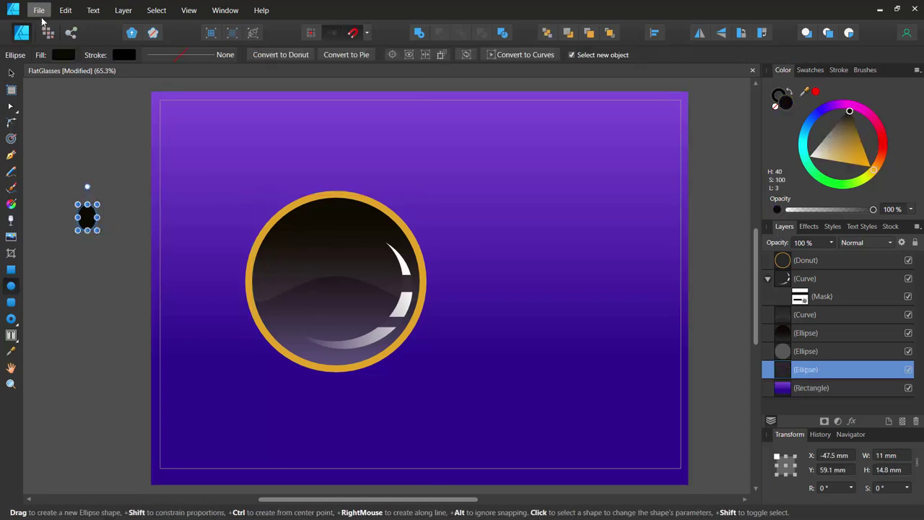
{"action": "left_click", "coordinate": [61, 54]}
{"action": "left_click_drag", "start_coordinate": [97, 152], "coordinate": [69, 165]}
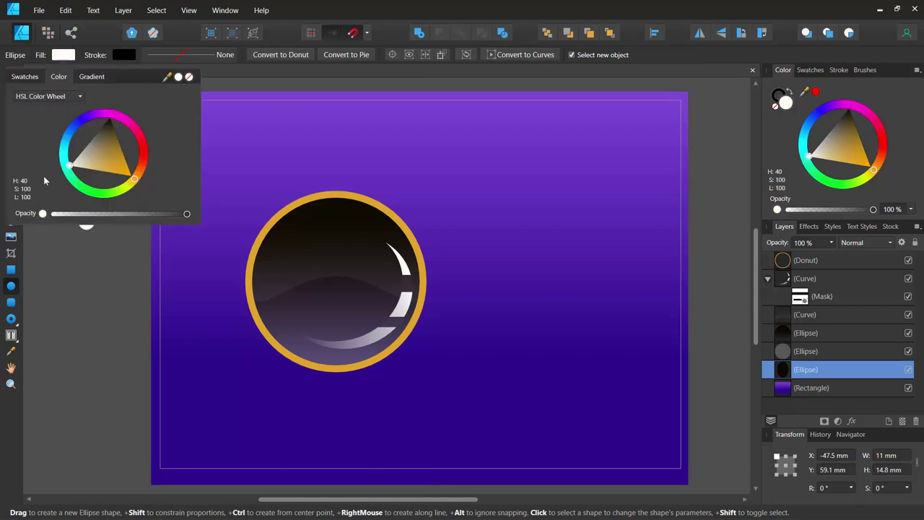
{"action": "left_click", "coordinate": [62, 289]}
{"action": "key", "text": "v"}
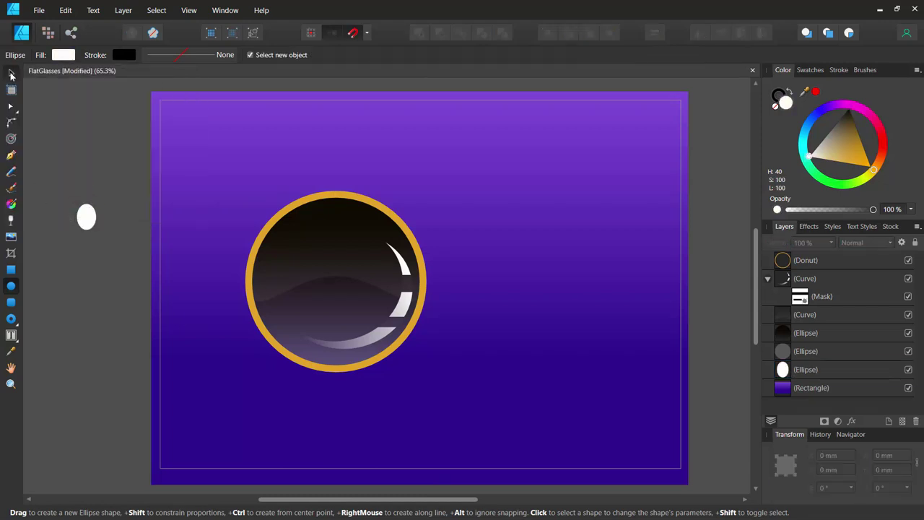
- Move the white ellipse onto the lens's upper-left area and bring it to the front
{"action": "left_click_drag", "start_coordinate": [90, 218], "coordinate": [302, 250]}
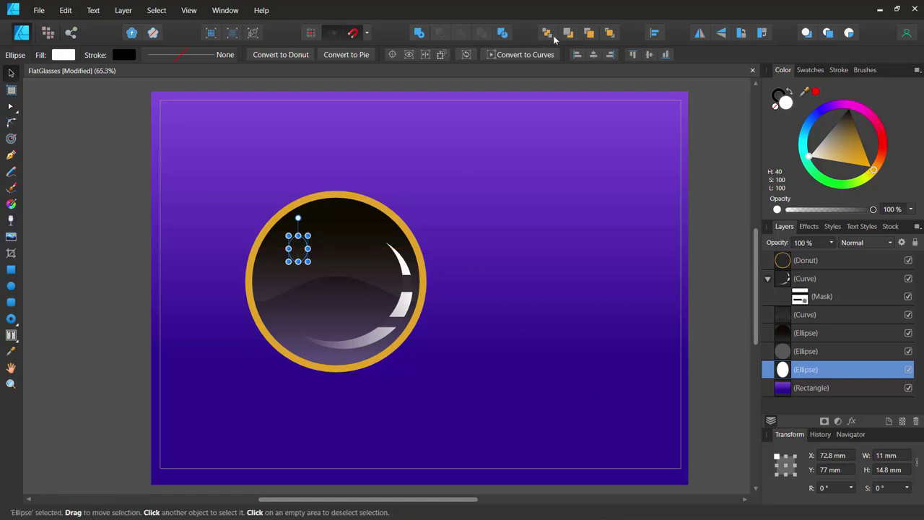
{"action": "left_click", "coordinate": [606, 34]}
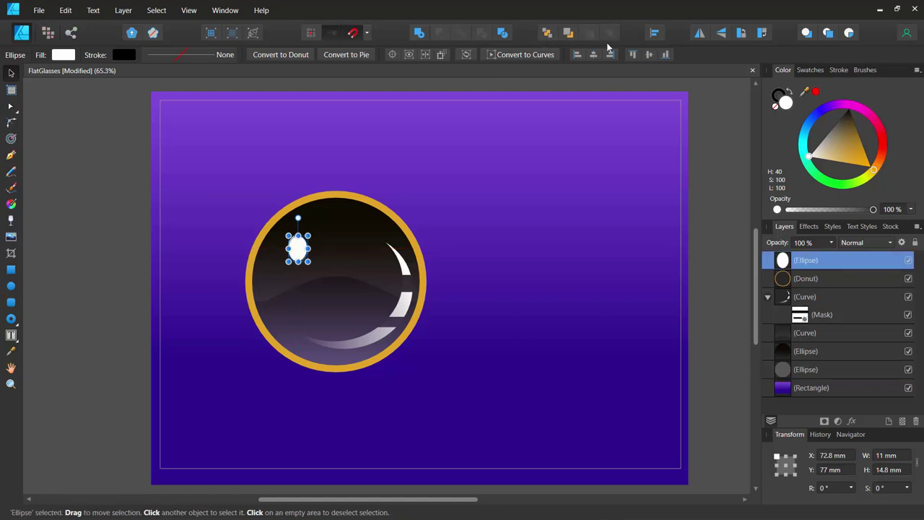
{"action": "left_click", "coordinate": [770, 298]}
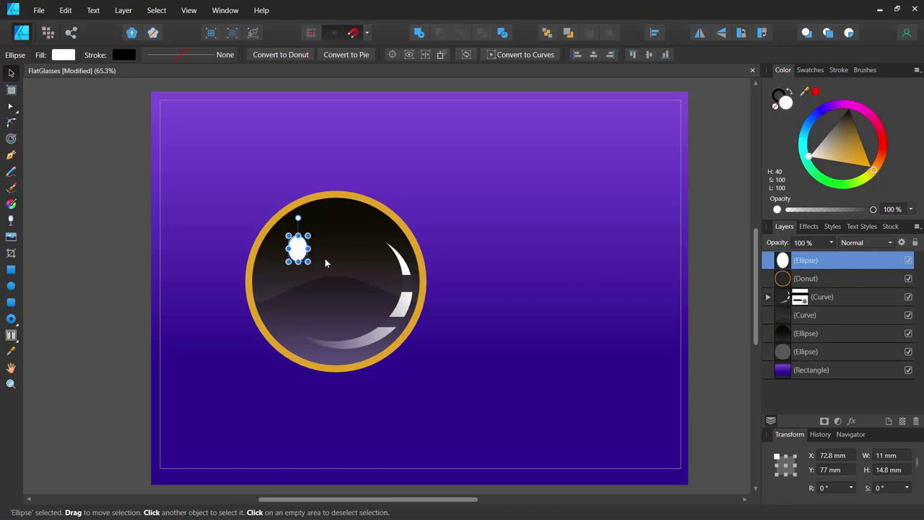
{"action": "left_click", "coordinate": [113, 243]}
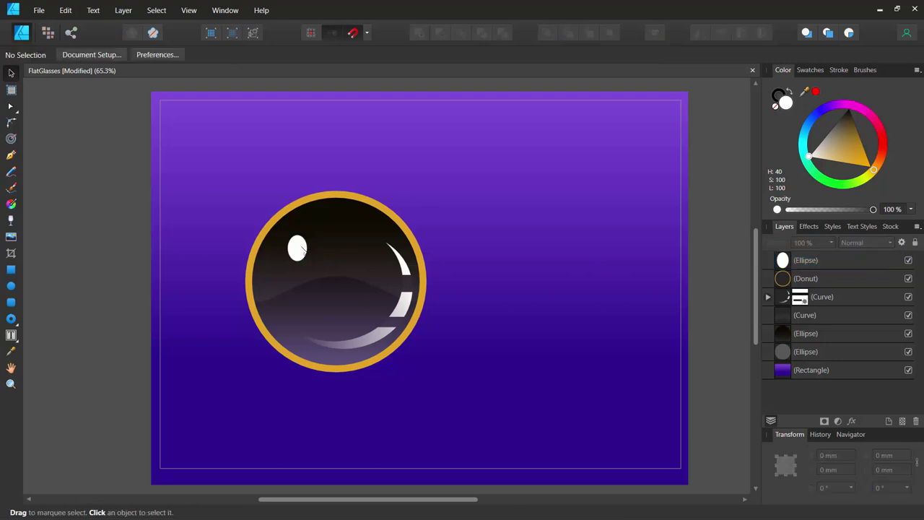
- Rotate the white ellipse to about -37.9° near the lens's upper-left edge and lower its opacity to 27 %
{"action": "left_click", "coordinate": [299, 248]}
{"action": "left_click_drag", "start_coordinate": [298, 215], "coordinate": [287, 239]}
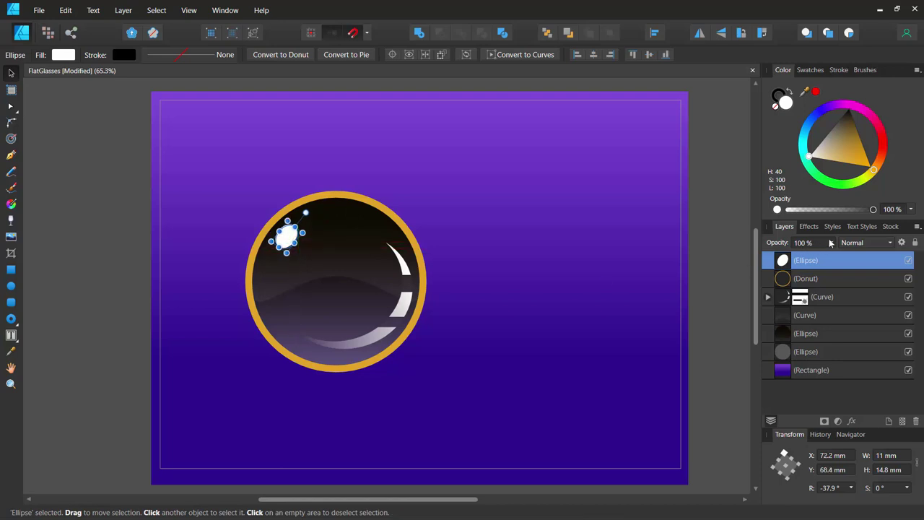
{"action": "left_click_drag", "start_coordinate": [830, 256], "coordinate": [771, 263]}
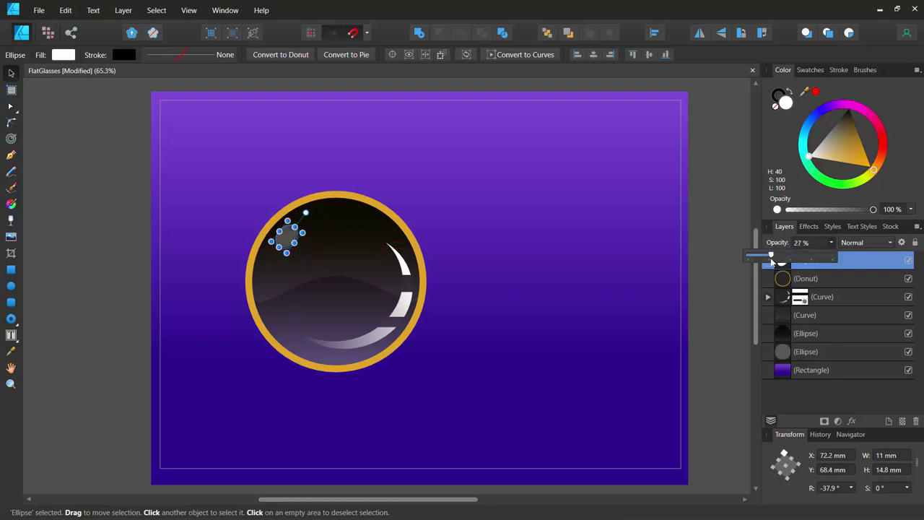
{"action": "left_click", "coordinate": [88, 259]}
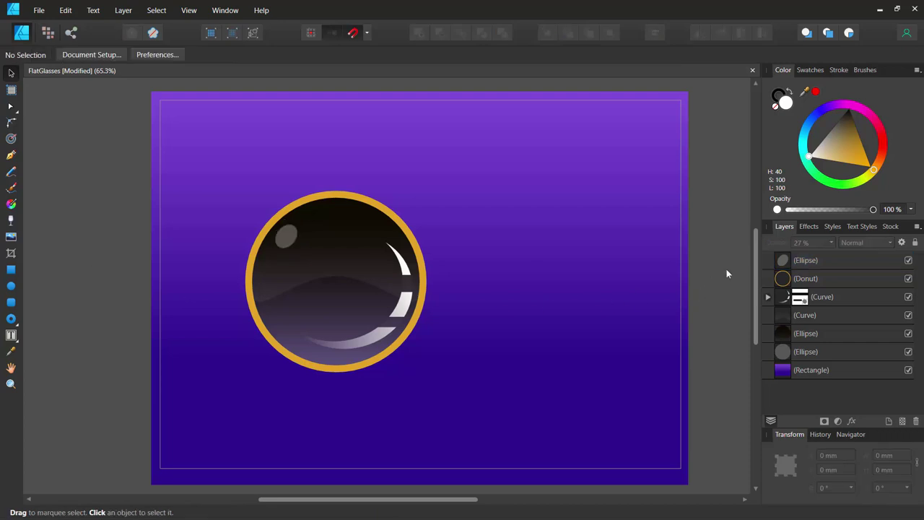
- Raise the opacity of the small white ellipse on the lens to 65 %
{"action": "left_click", "coordinate": [777, 261]}
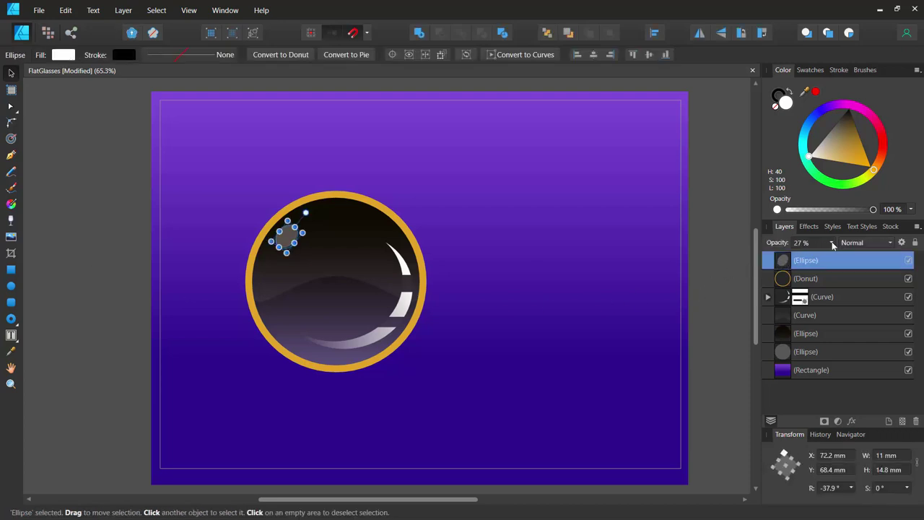
{"action": "left_click", "coordinate": [832, 243]}
{"action": "left_click_drag", "start_coordinate": [836, 257], "coordinate": [866, 262]}
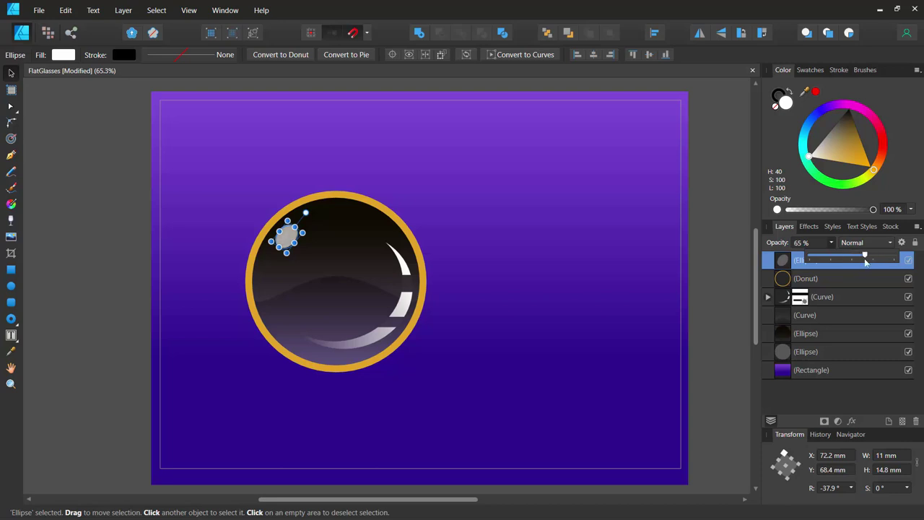
{"action": "left_click", "coordinate": [57, 278]}
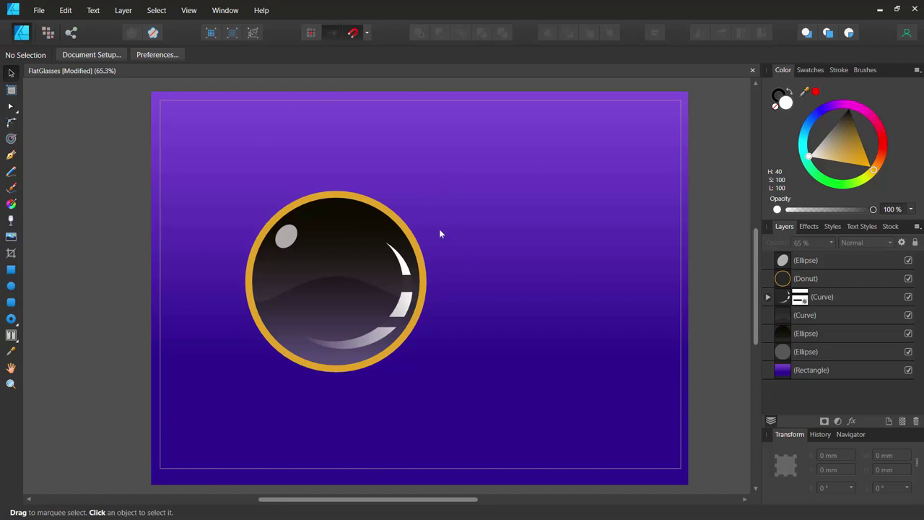
- Draw a narrow vertical white rectangle about 4.4 × 123 mm on the page, beside the lens's outer left side
{"action": "left_click", "coordinate": [783, 280]}
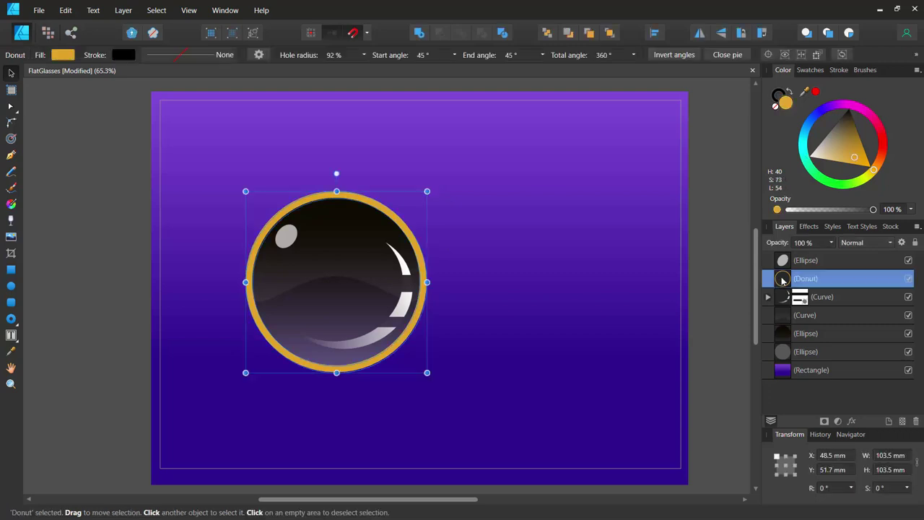
{"action": "left_click", "coordinate": [69, 210]}
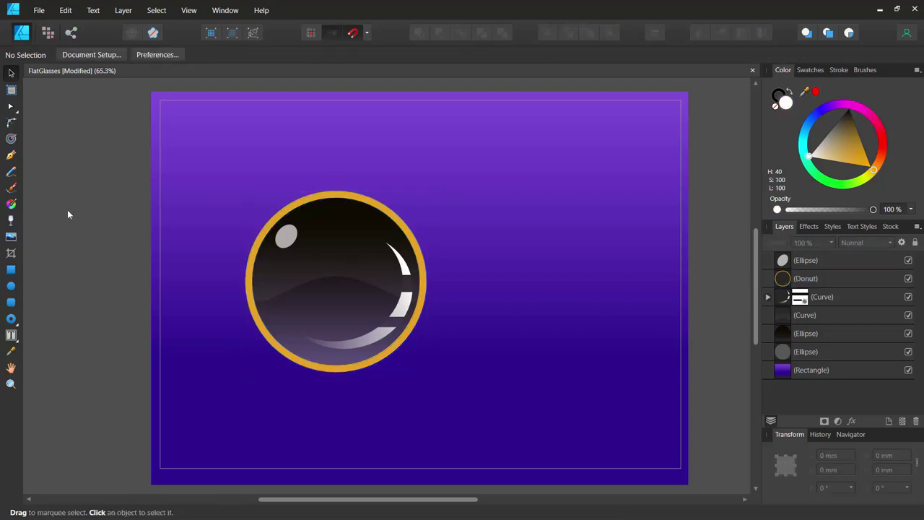
{"action": "left_click", "coordinate": [10, 271]}
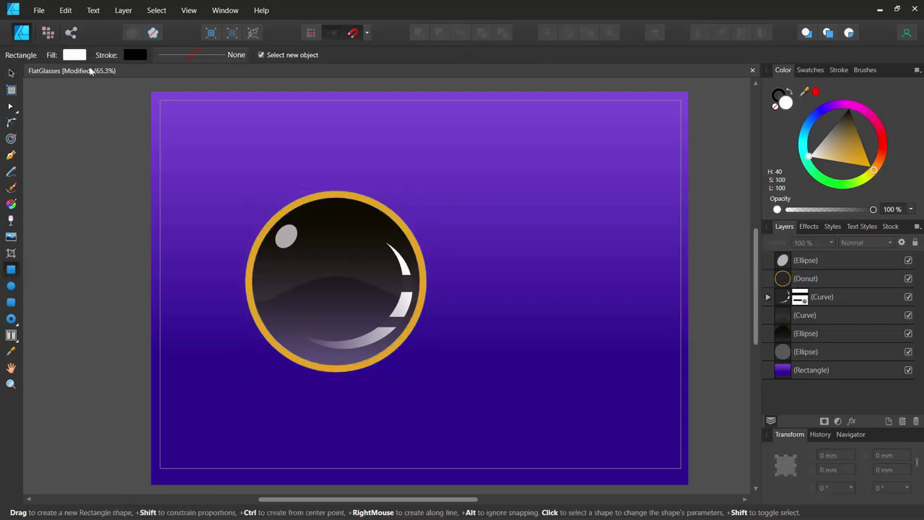
{"action": "left_click_drag", "start_coordinate": [186, 189], "coordinate": [192, 409]}
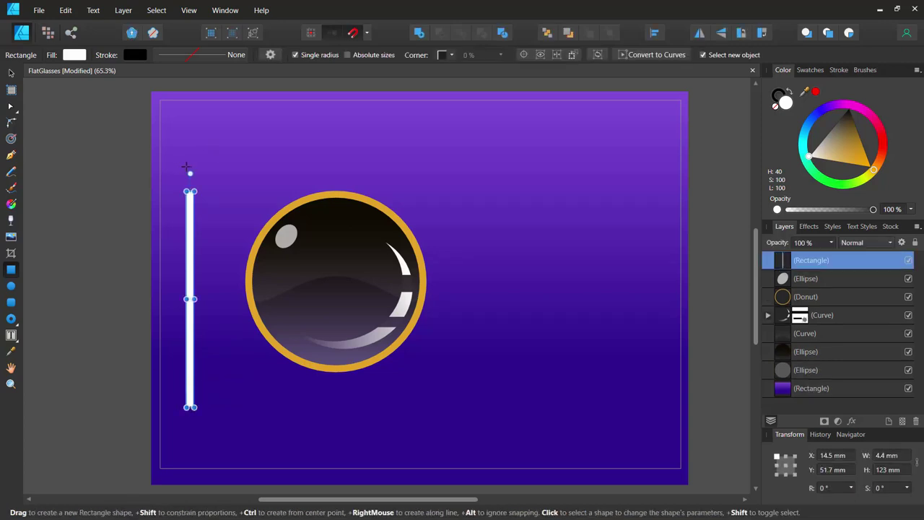
- Move the narrow white rectangle diagonally across the lens's centre and rotate it to about -44.5°
{"action": "left_click_drag", "start_coordinate": [190, 176], "coordinate": [266, 200]}
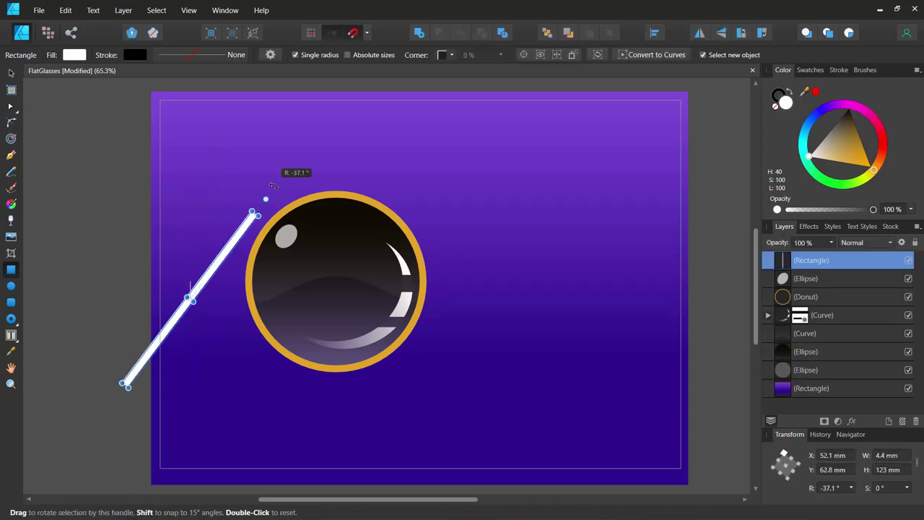
{"action": "key", "text": "v"}
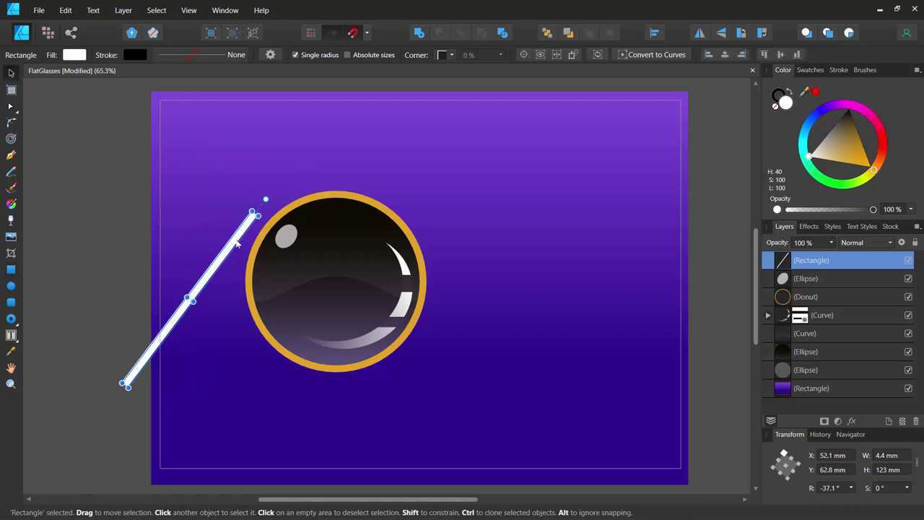
{"action": "left_click_drag", "start_coordinate": [240, 244], "coordinate": [380, 226]}
{"action": "left_click_drag", "start_coordinate": [404, 181], "coordinate": [418, 190]}
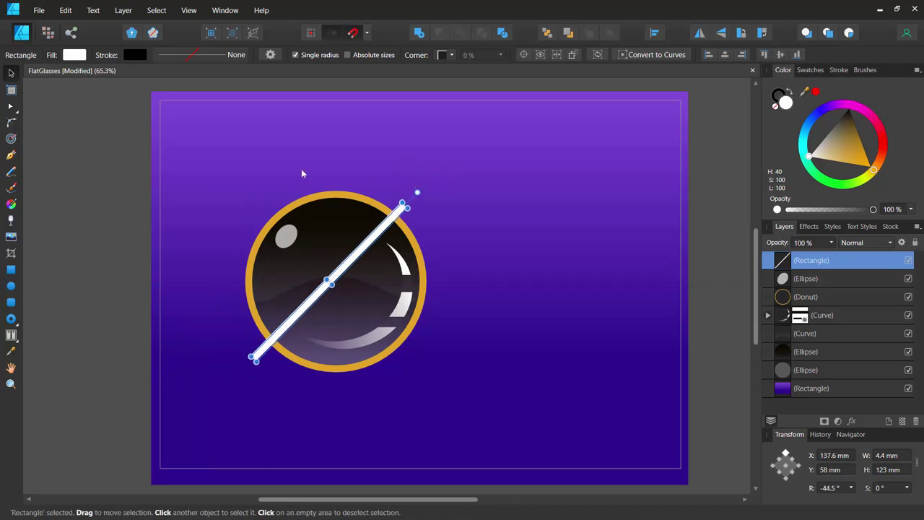
- Duplicate the diagonal white strip, offset the copy to its lower right as a parallel strip, and group both strips
{"action": "key", "text": "ctrl+j"}
{"action": "left_click_drag", "start_coordinate": [332, 251], "coordinate": [369, 273]}
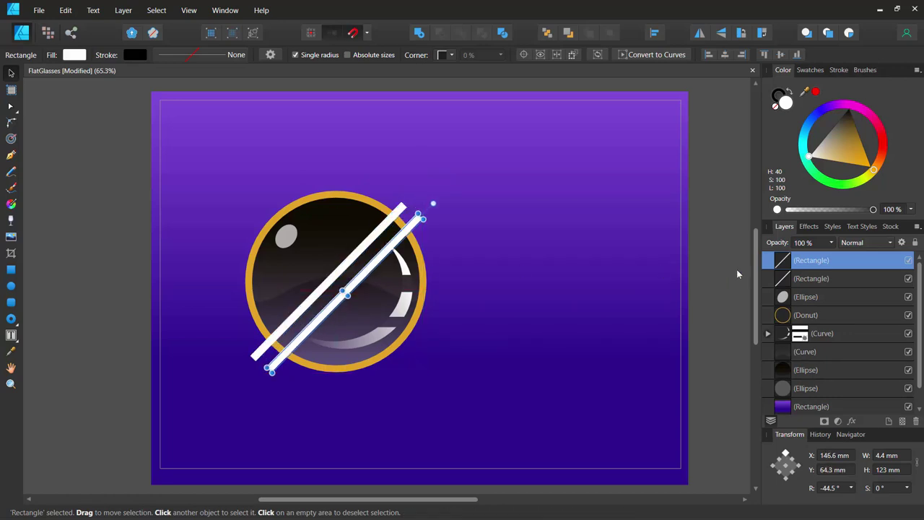
{"action": "left_click", "coordinate": [778, 280], "text": "shift"}
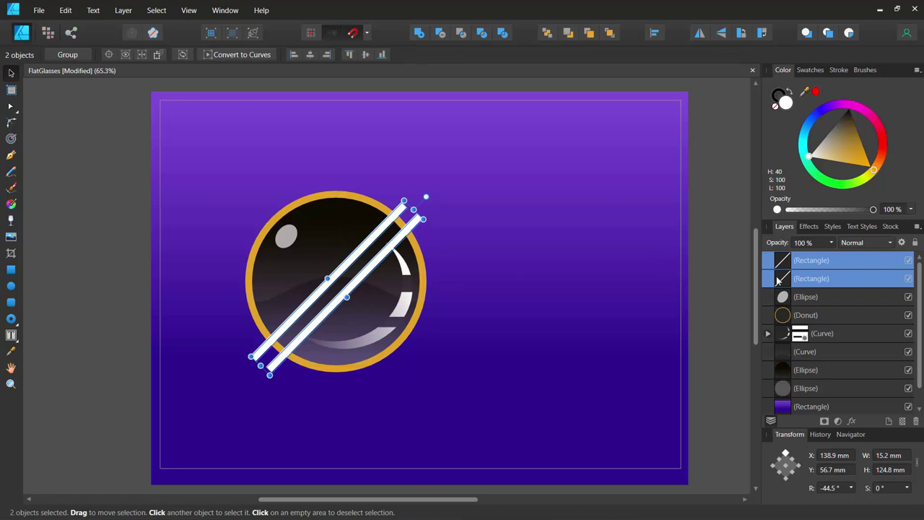
{"action": "key", "text": "ctrl+g"}
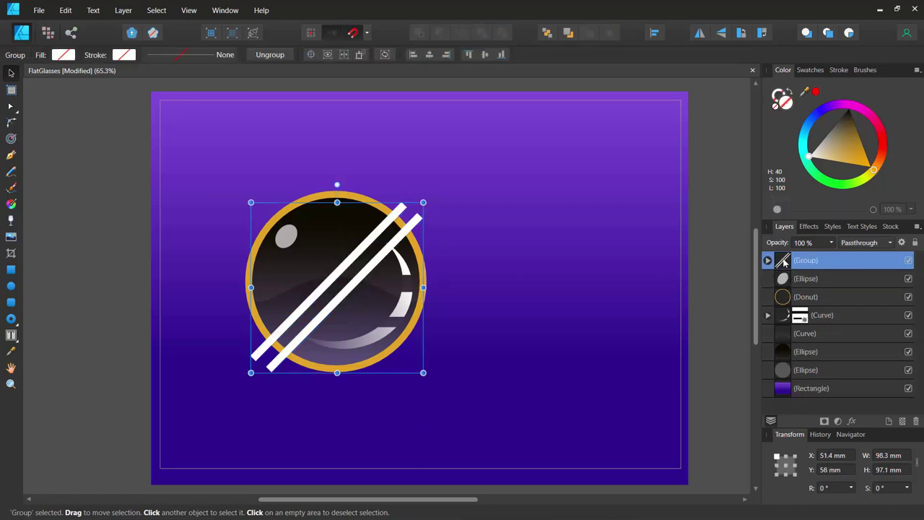
- Clip the strip group inside the yellow donut frame and check the nesting by hiding and showing the donut
{"action": "left_click_drag", "start_coordinate": [784, 262], "coordinate": [806, 301]}
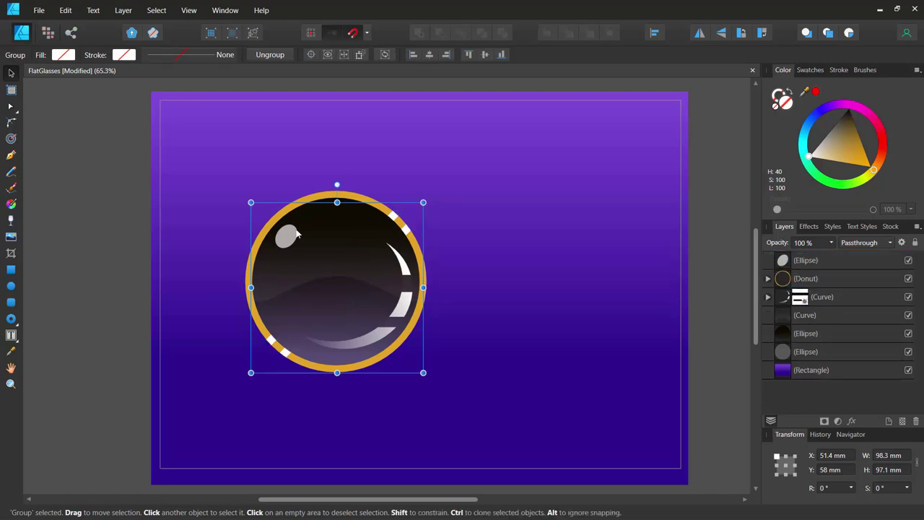
{"action": "left_click", "coordinate": [109, 146]}
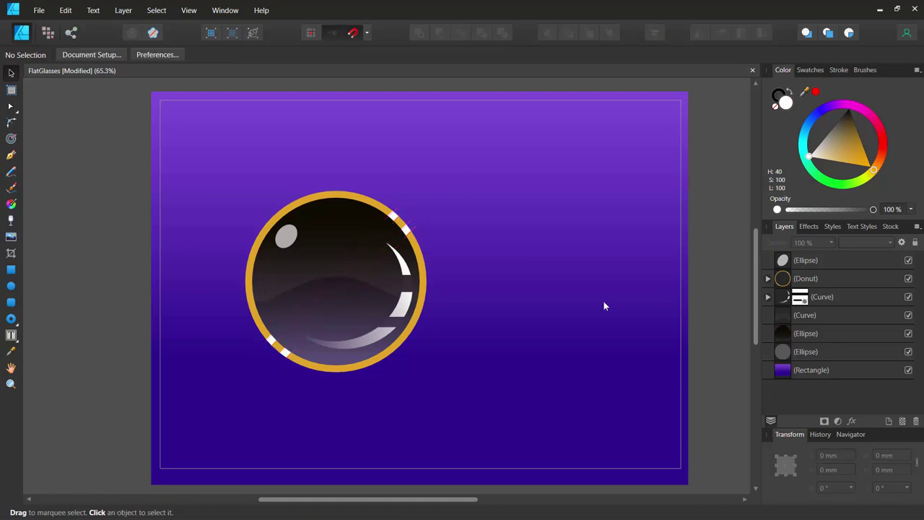
{"action": "left_click", "coordinate": [909, 280]}
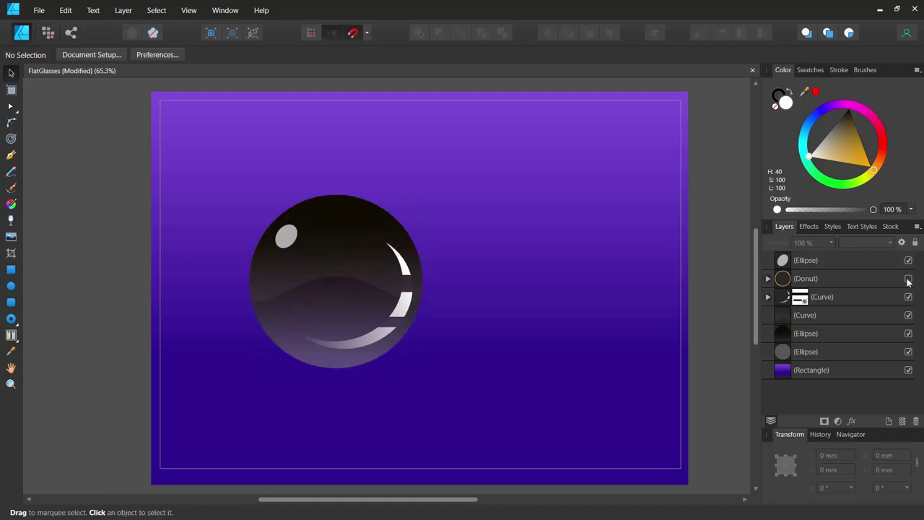
{"action": "left_click", "coordinate": [909, 280]}
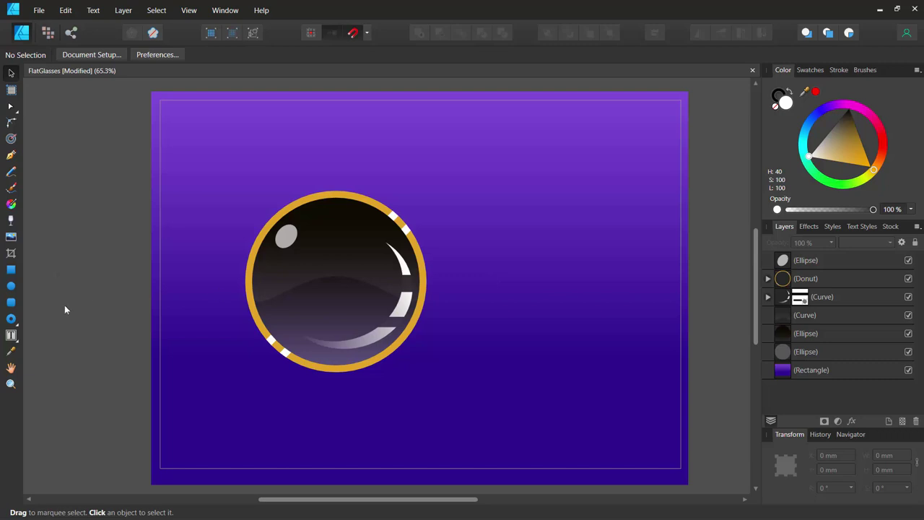
- Build a bridge right of the lens from a white rectangle about 45.3 × 5.2 mm, converted to curves with both long edges bowed upward
{"action": "left_click", "coordinate": [10, 271]}
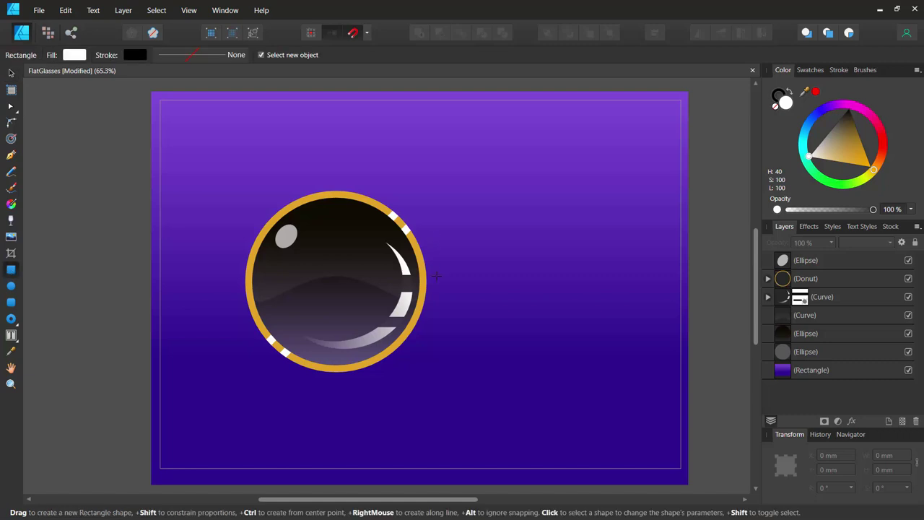
{"action": "mouse_move", "coordinate": [436, 275]}
{"action": "left_mouse_down"}
{"action": "mouse_move", "coordinate": [443, 287]}
{"action": "mouse_move", "coordinate": [515, 285]}
{"action": "left_mouse_up"}
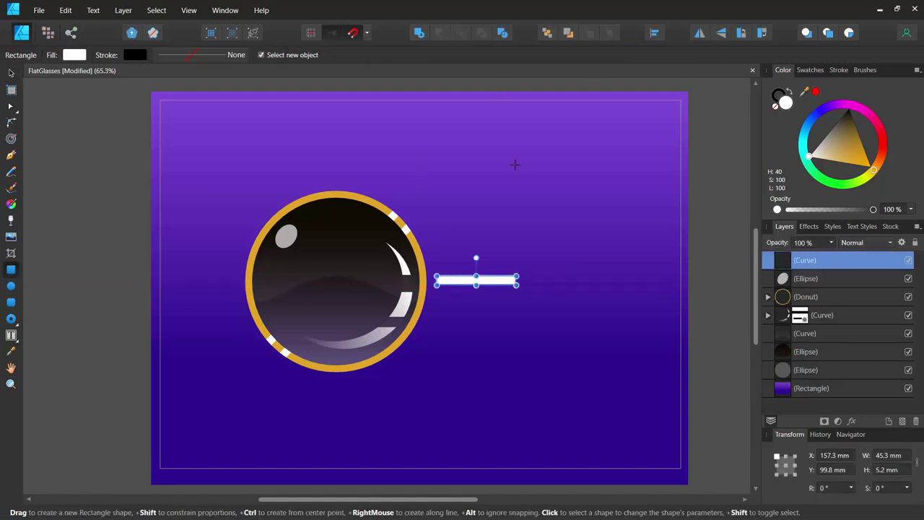
{"action": "scroll", "coordinate": [460, 220], "scroll_direction": "up", "scroll_amount": 5}
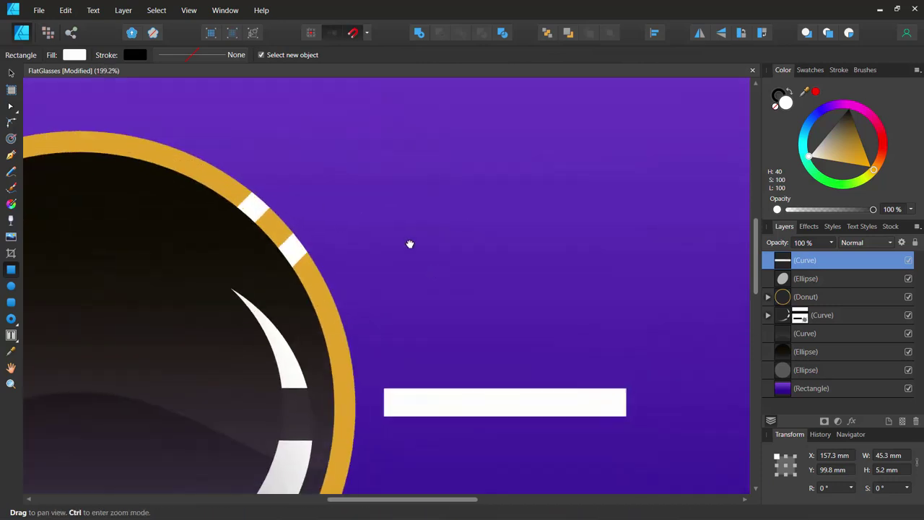
{"action": "left_click_drag", "start_coordinate": [410, 244], "coordinate": [332, 114]}
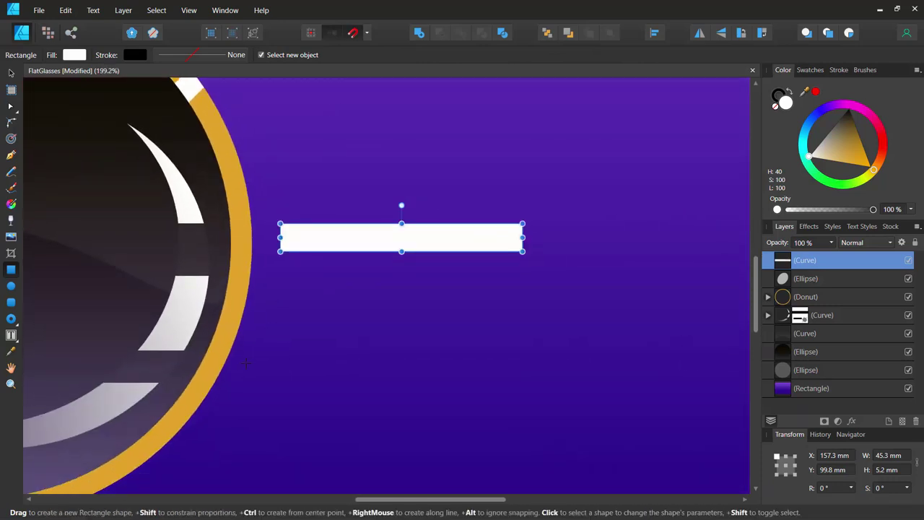
{"action": "left_click", "coordinate": [10, 107]}
{"action": "left_click_drag", "start_coordinate": [398, 227], "coordinate": [399, 189]}
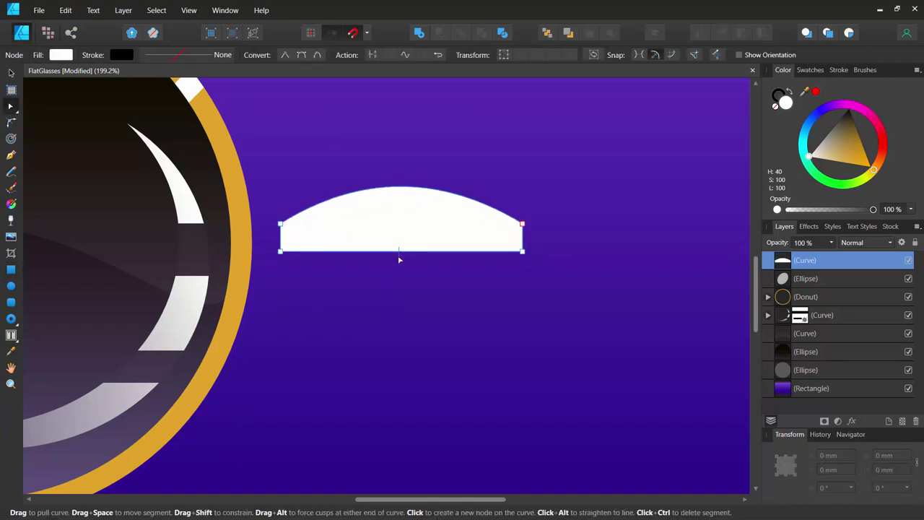
{"action": "left_click_drag", "start_coordinate": [401, 251], "coordinate": [400, 217]}
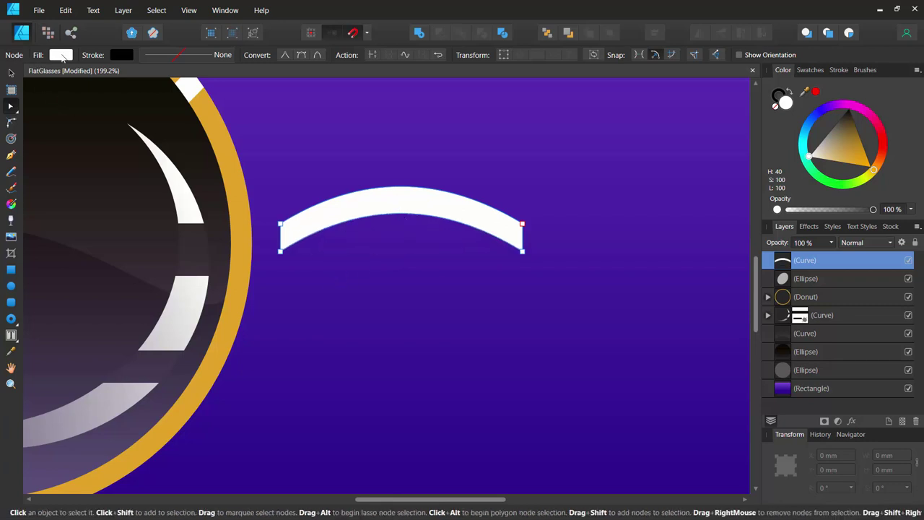
- Fill the arched bridge with the yellow sampled from the donut frame
{"action": "left_click", "coordinate": [61, 55]}
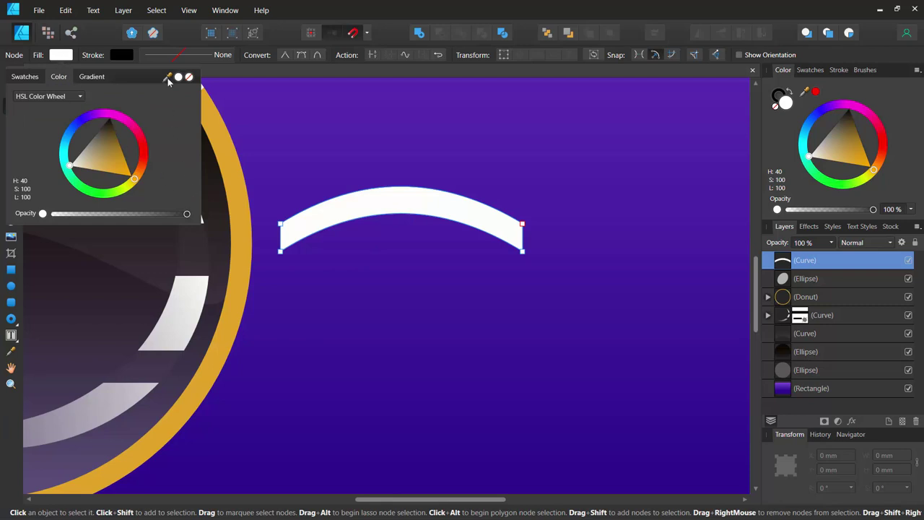
{"action": "left_click", "coordinate": [11, 352]}
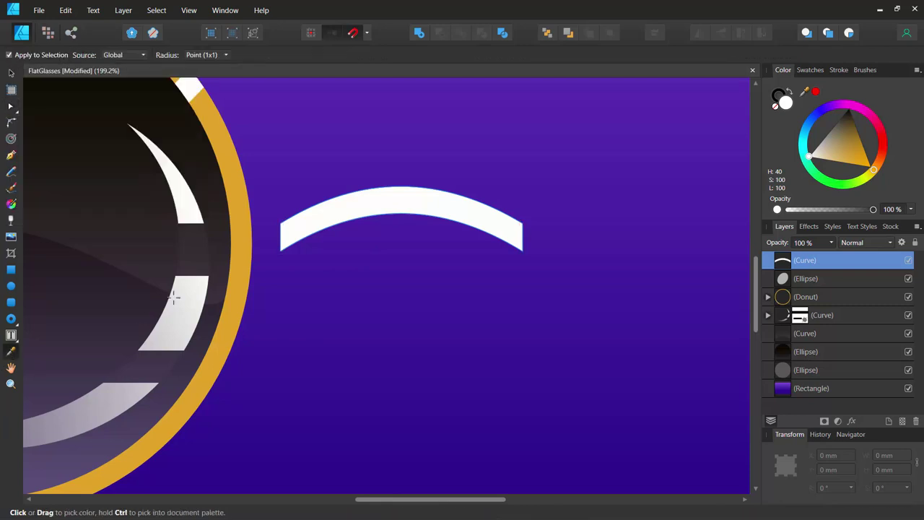
{"action": "left_click_drag", "start_coordinate": [234, 249], "coordinate": [247, 256]}
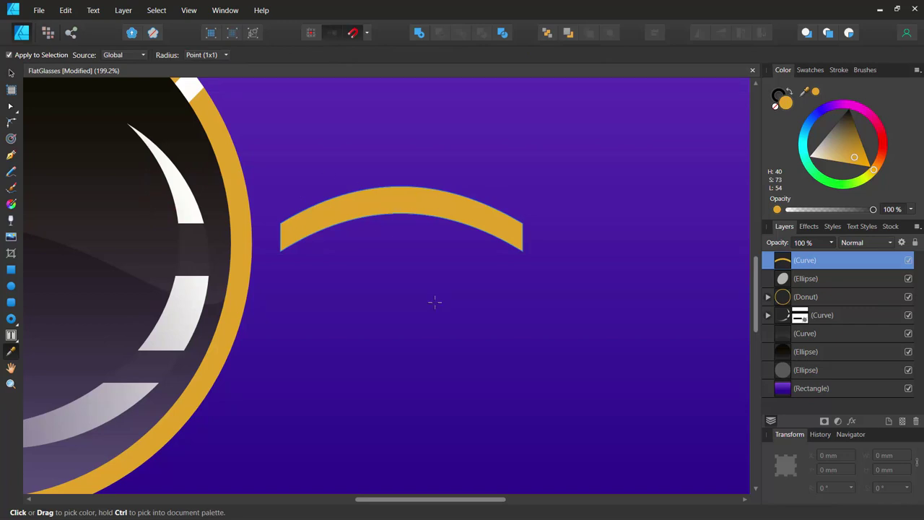
- Move the yellow bridge left so that its end meets the right edge of the donut frame
{"action": "scroll", "coordinate": [434, 302], "scroll_direction": "down", "scroll_amount": 5}
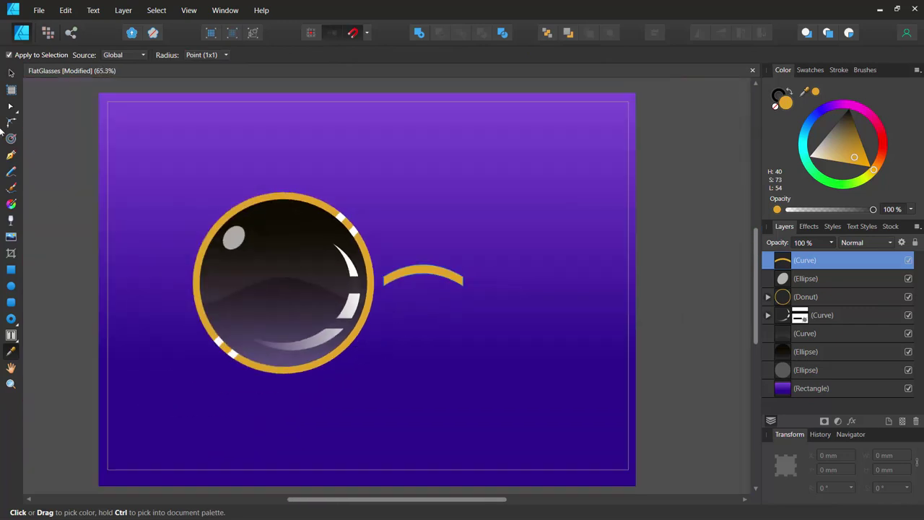
{"action": "left_click", "coordinate": [10, 72]}
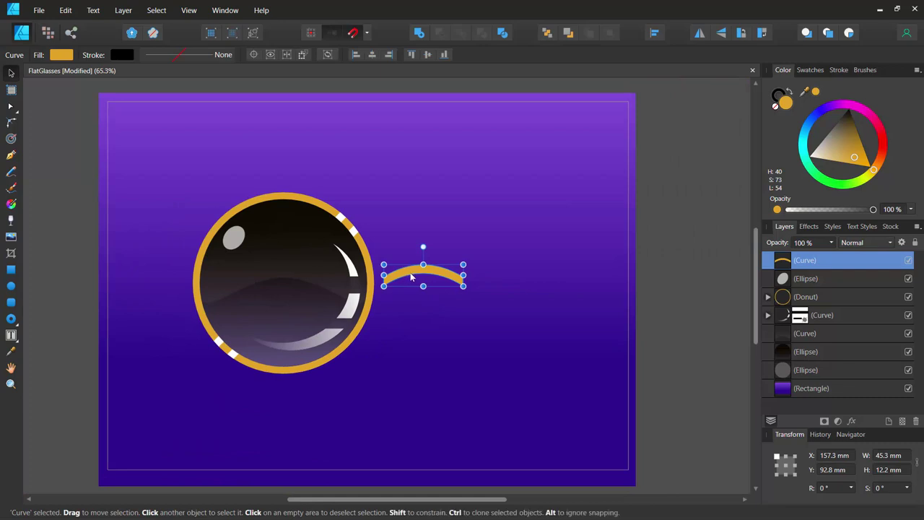
{"action": "left_click_drag", "start_coordinate": [411, 277], "coordinate": [401, 279]}
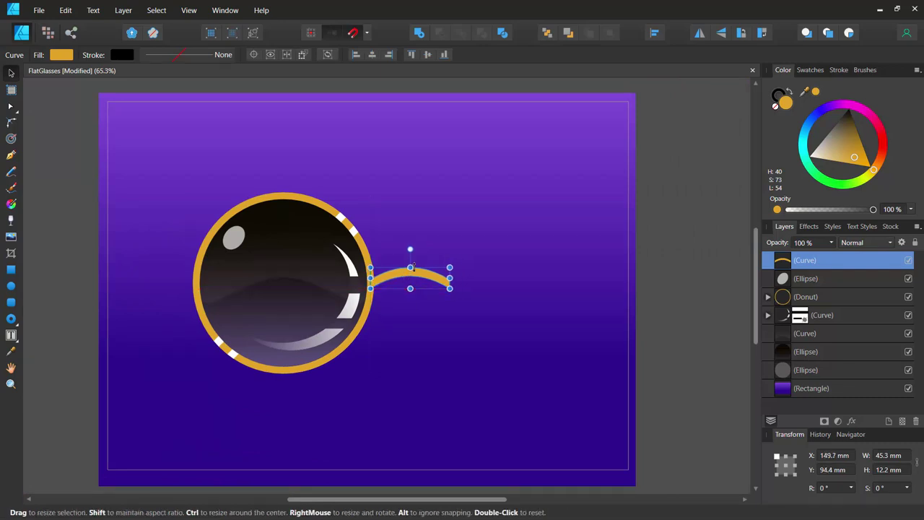
{"action": "scroll", "coordinate": [417, 315], "scroll_direction": "up", "scroll_amount": 3}
{"action": "scroll", "coordinate": [416, 318], "scroll_direction": "down", "scroll_amount": 2}
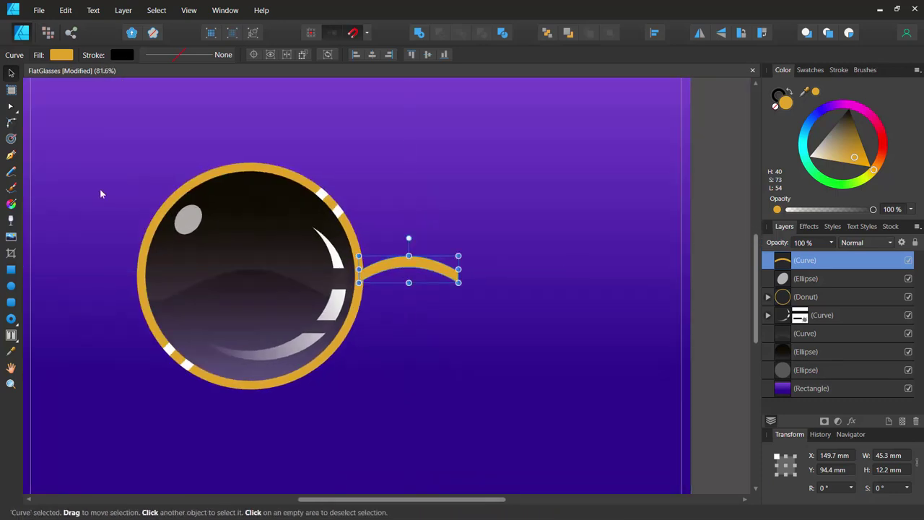
{"action": "left_click_drag", "start_coordinate": [152, 247], "coordinate": [364, 392]}
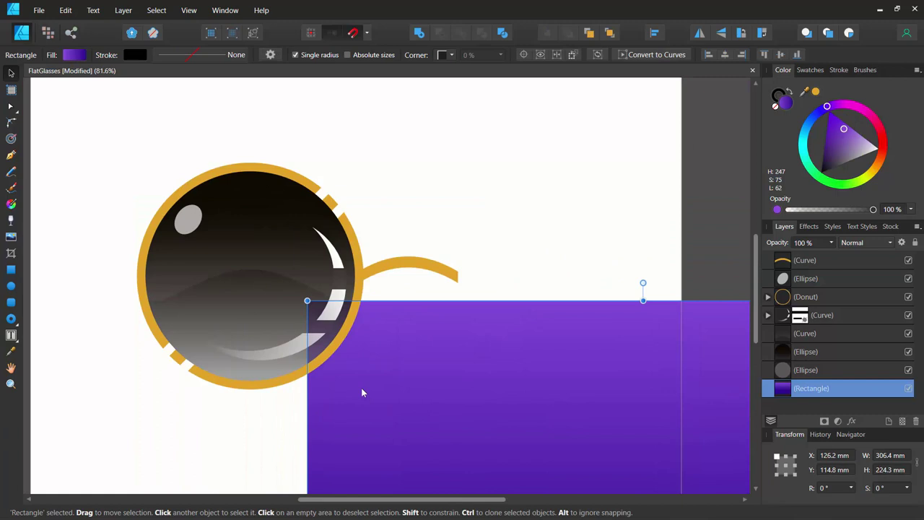
{"action": "key", "text": "ctrl+z"}
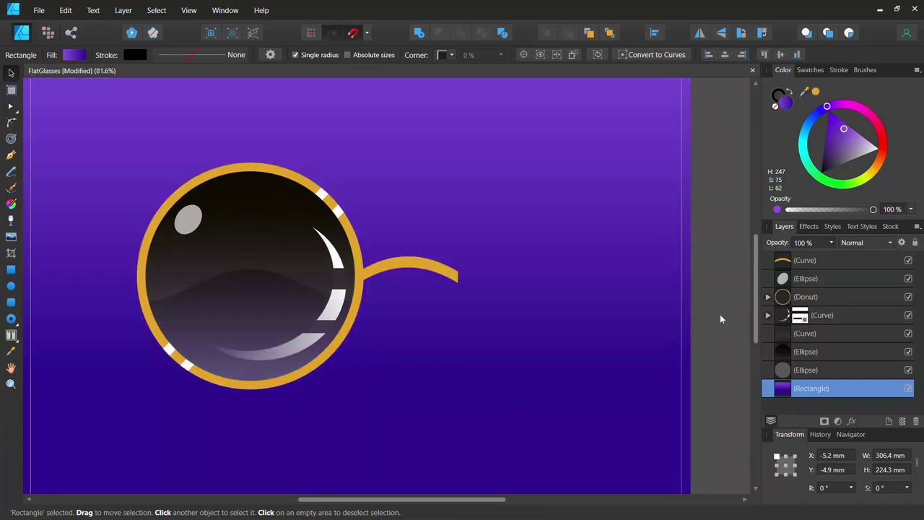
{"action": "left_click", "coordinate": [720, 314]}
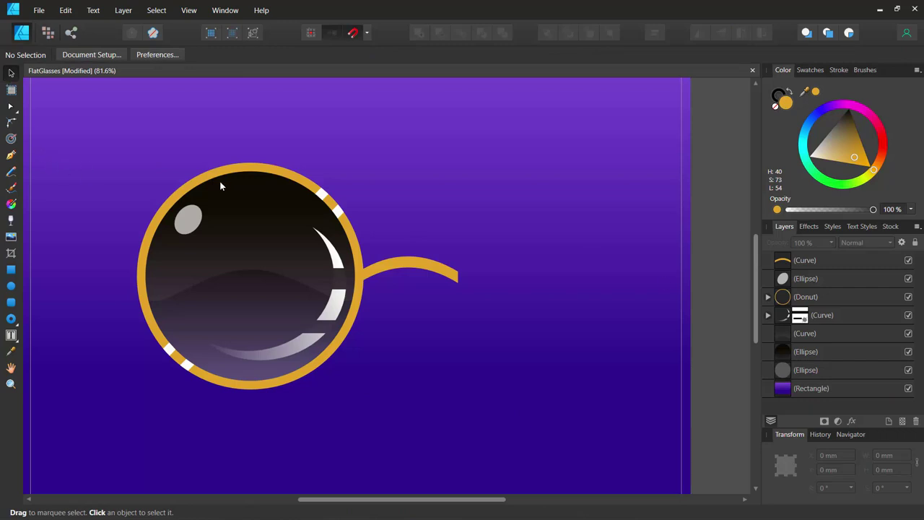
- Lock the purple gradient background rectangle
{"action": "left_click", "coordinate": [823, 389]}
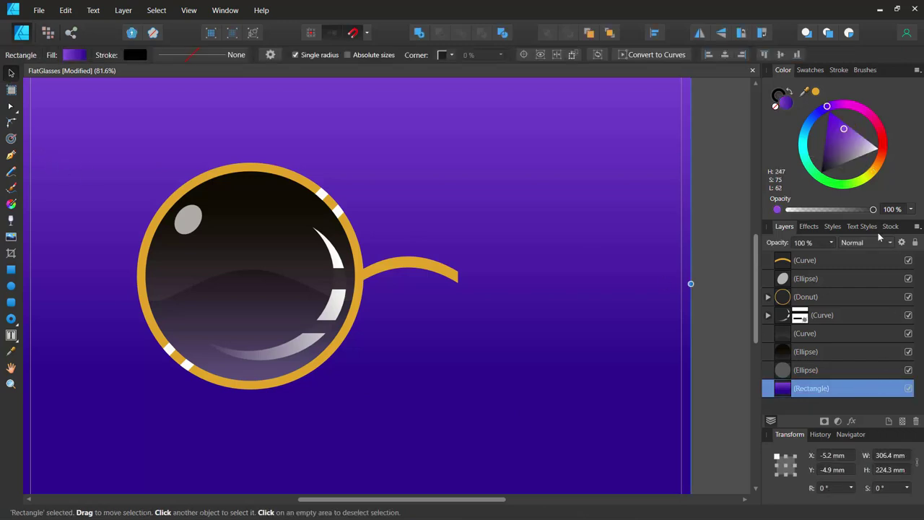
{"action": "left_click", "coordinate": [915, 242]}
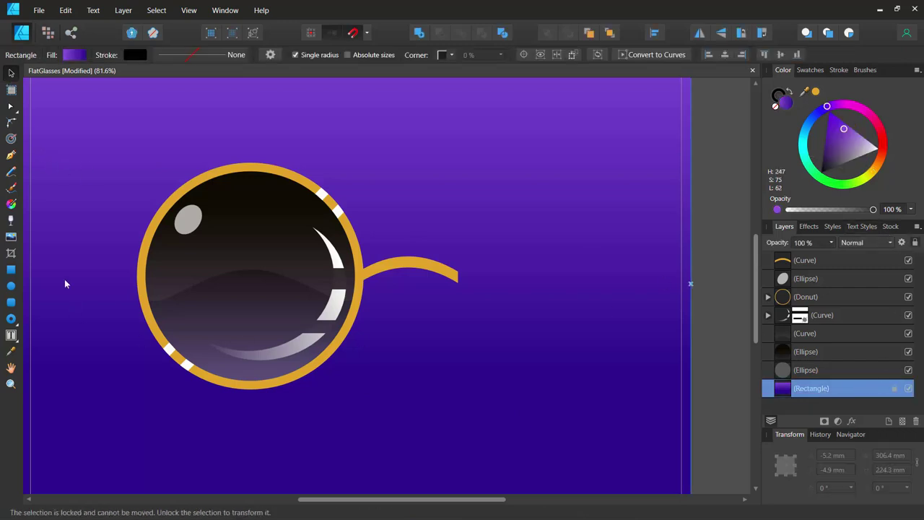
- Try to align the bridge, frame and lens objects to their common vertical middle
{"action": "left_click_drag", "start_coordinate": [106, 156], "coordinate": [579, 441]}
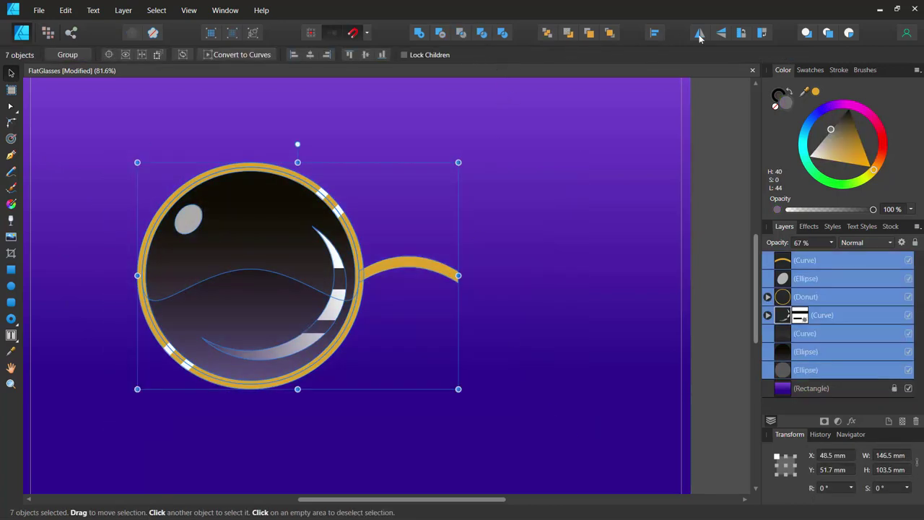
{"action": "left_click", "coordinate": [658, 39]}
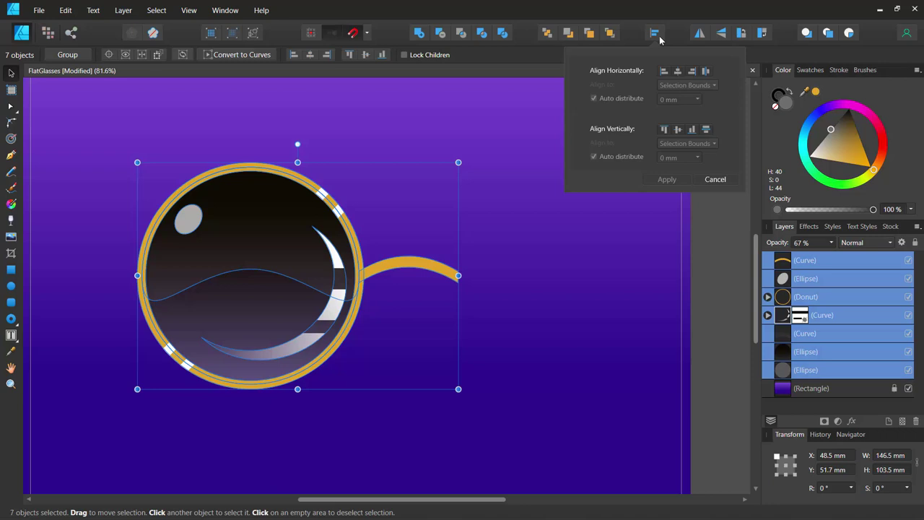
{"action": "left_click", "coordinate": [679, 130]}
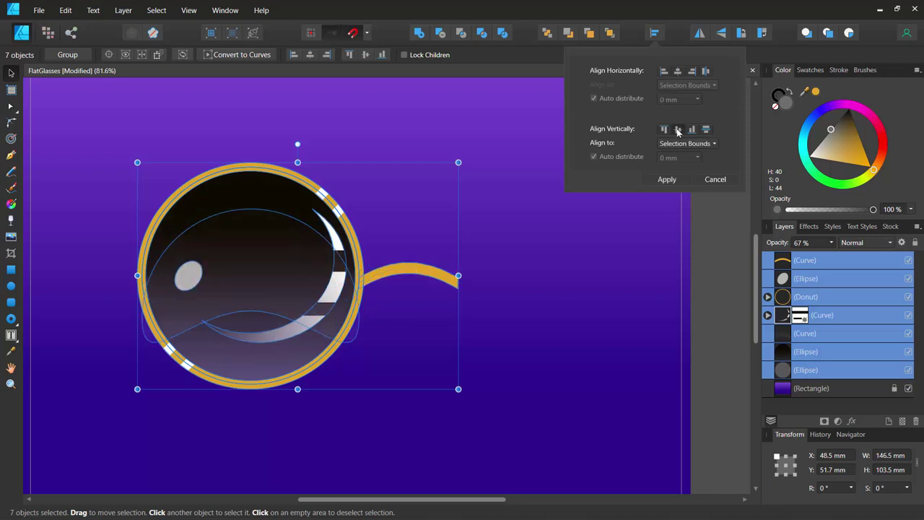
{"action": "left_click", "coordinate": [678, 131]}
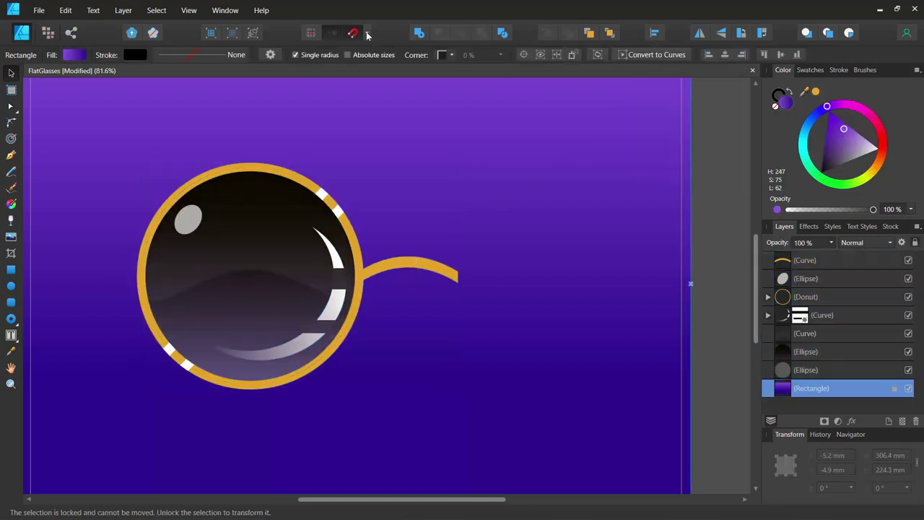
{"action": "left_click", "coordinate": [399, 266]}
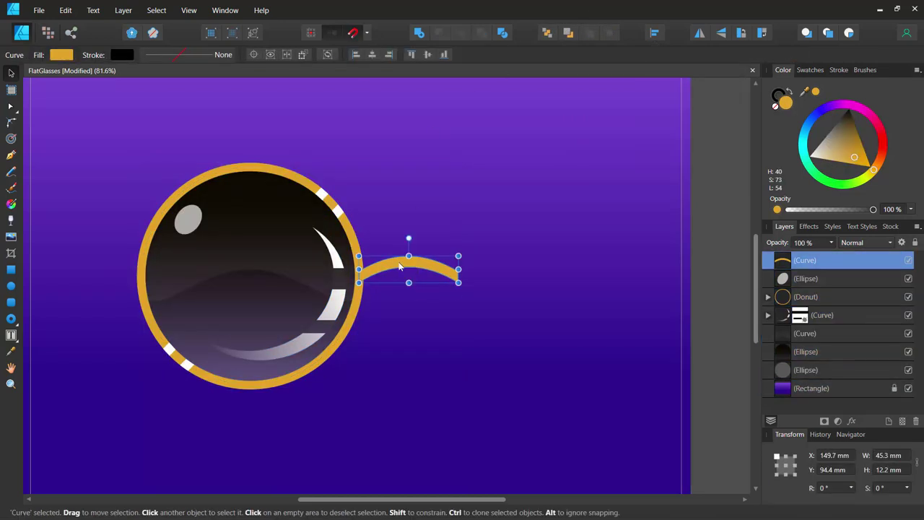
{"action": "mouse_move", "coordinate": [400, 266]}
{"action": "left_mouse_down"}
{"action": "mouse_move", "coordinate": [400, 295]}
{"action": "mouse_move", "coordinate": [404, 266]}
{"action": "left_mouse_up"}
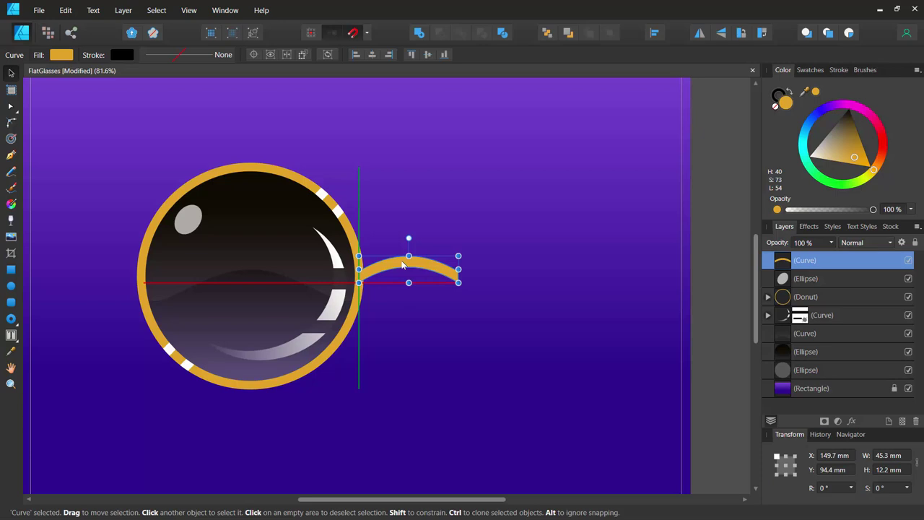
{"action": "left_click", "coordinate": [702, 217]}
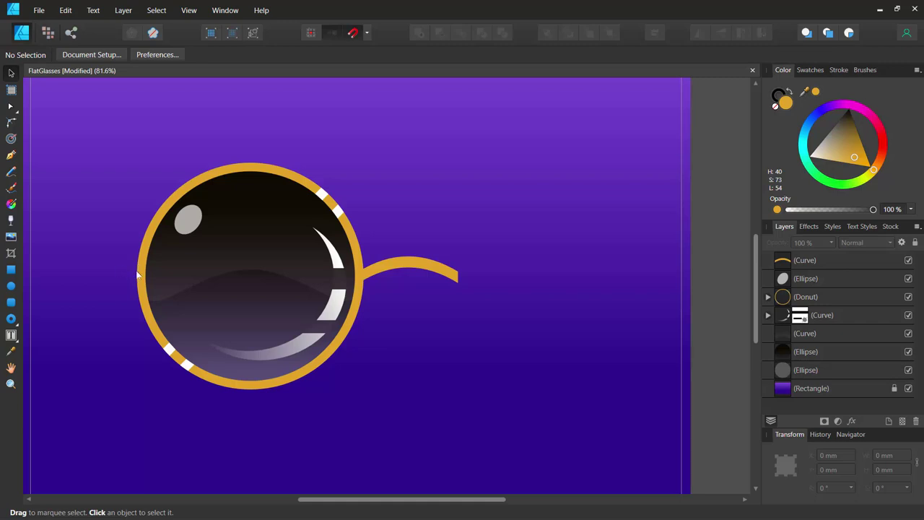
- Draw a yellow rounded rectangle about 8.4 × 9 mm at the frame's left edge and move it to overlap the frame at mid-height
{"action": "left_click", "coordinate": [11, 304]}
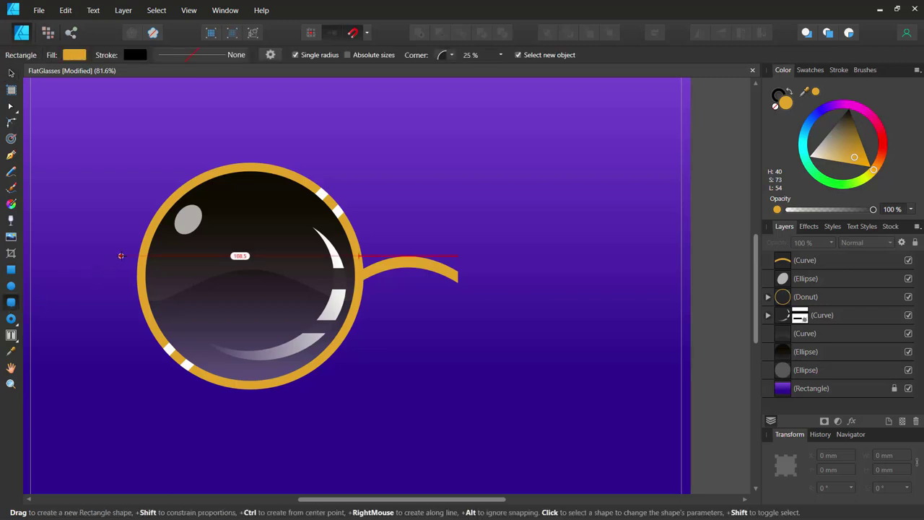
{"action": "left_click_drag", "start_coordinate": [124, 257], "coordinate": [142, 275]}
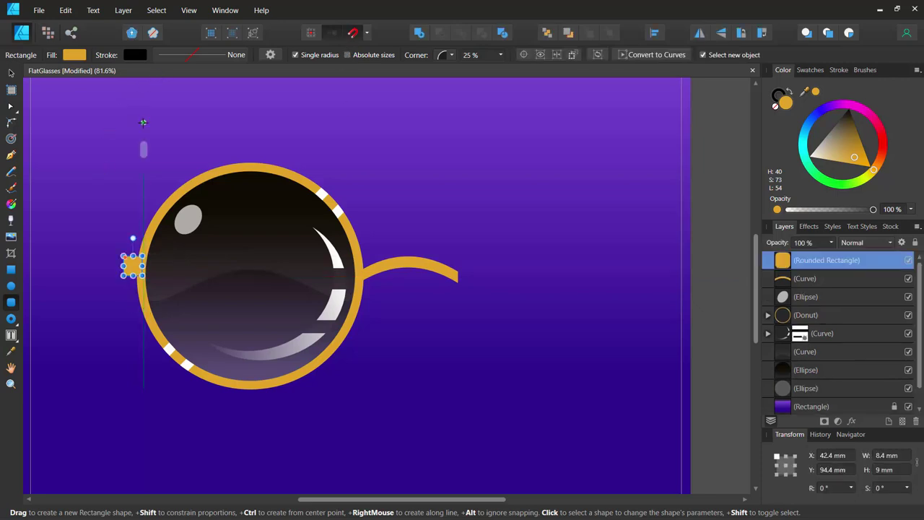
{"action": "left_click", "coordinate": [13, 75]}
{"action": "left_click", "coordinate": [95, 179]}
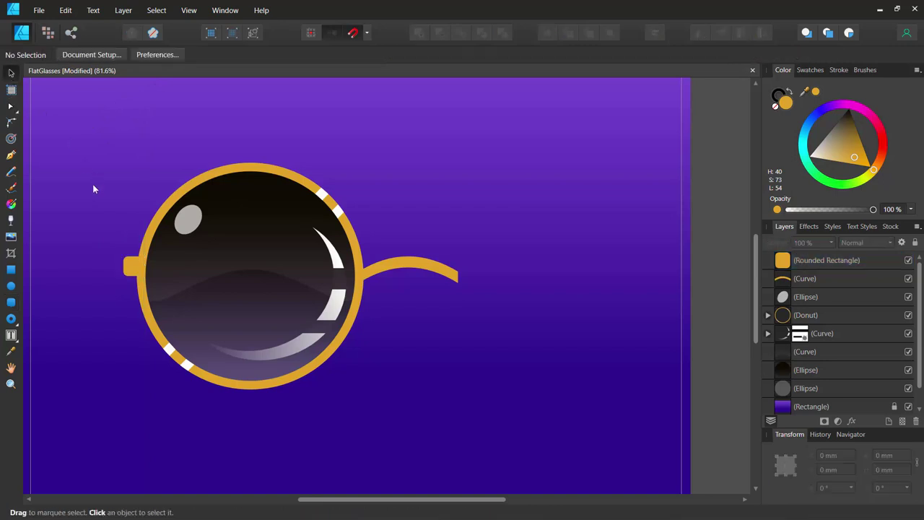
{"action": "left_click", "coordinate": [131, 272]}
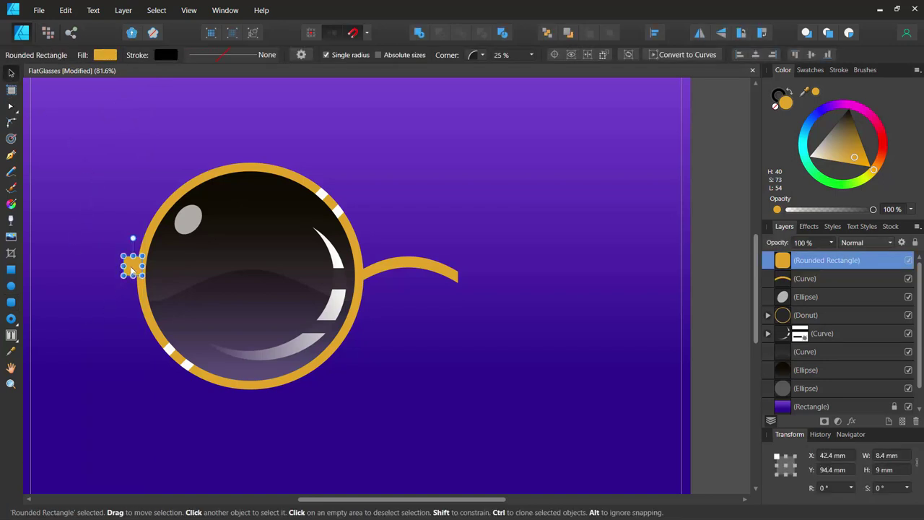
{"action": "left_click_drag", "start_coordinate": [132, 273], "coordinate": [136, 276]}
{"action": "left_click", "coordinate": [107, 106]}
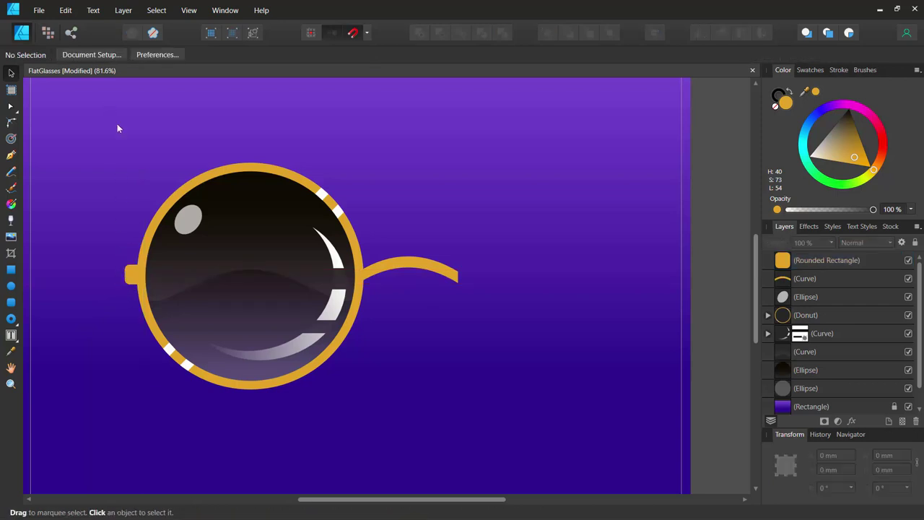
- Place the rounded rectangle beneath the bridge in the layer order and group it with all the frame, lens and reflection objects
{"action": "left_click", "coordinate": [429, 266]}
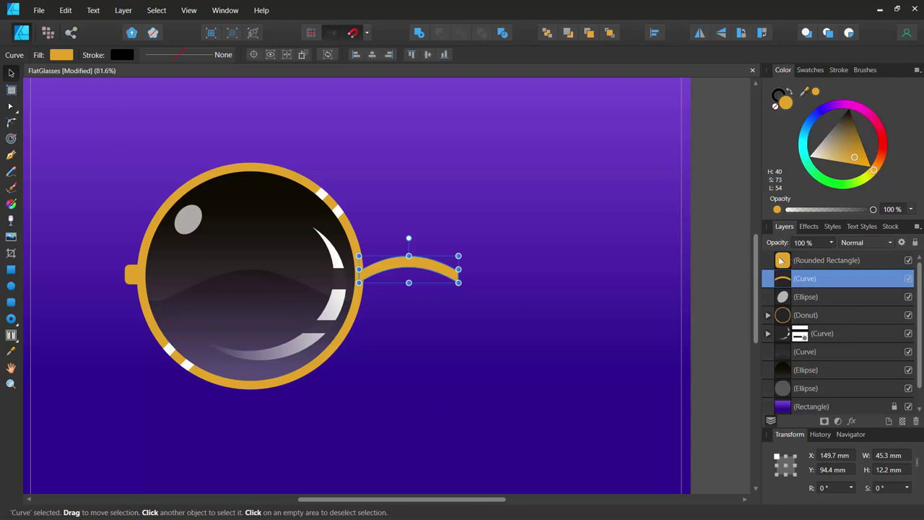
{"action": "left_click_drag", "start_coordinate": [780, 261], "coordinate": [783, 292]}
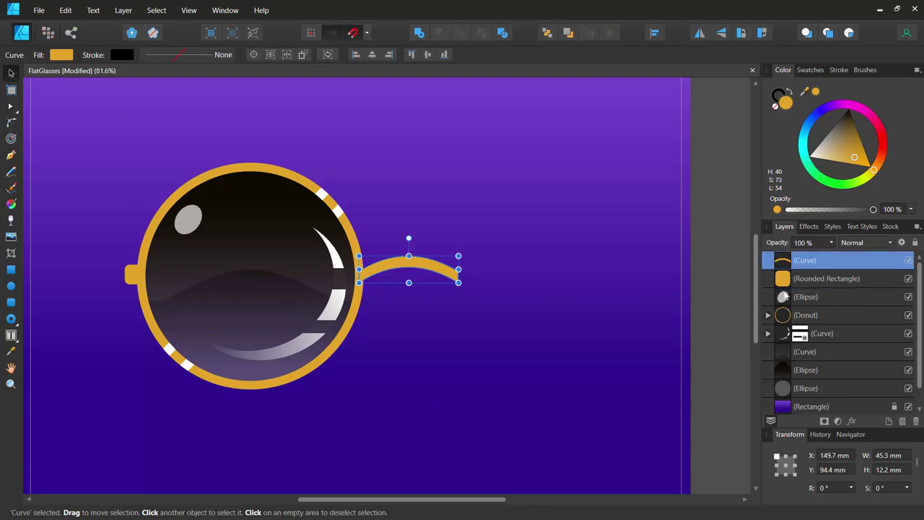
{"action": "left_click", "coordinate": [787, 280]}
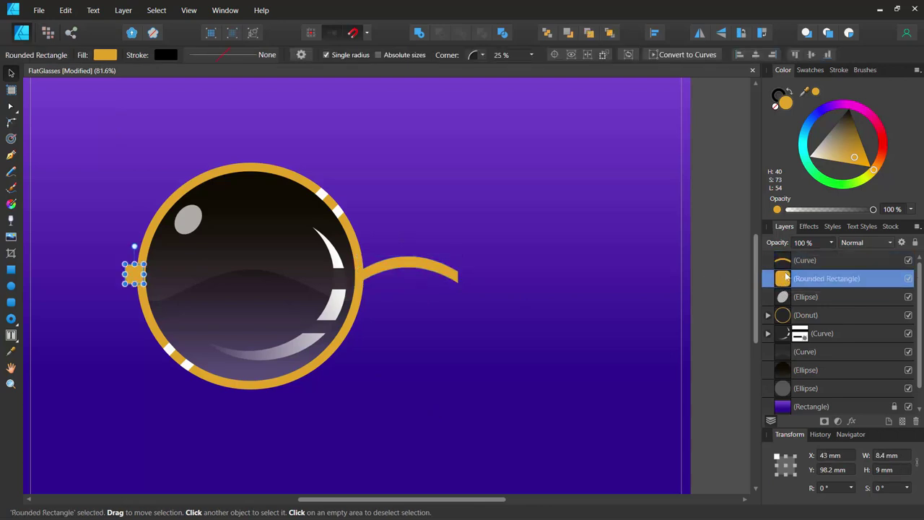
{"action": "left_click", "coordinate": [780, 390], "text": "shift"}
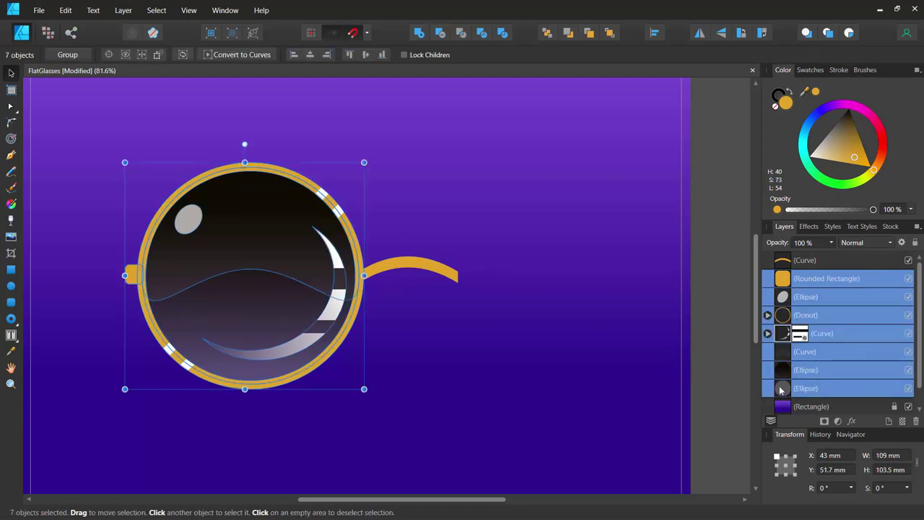
{"action": "key", "text": "ctrl+g"}
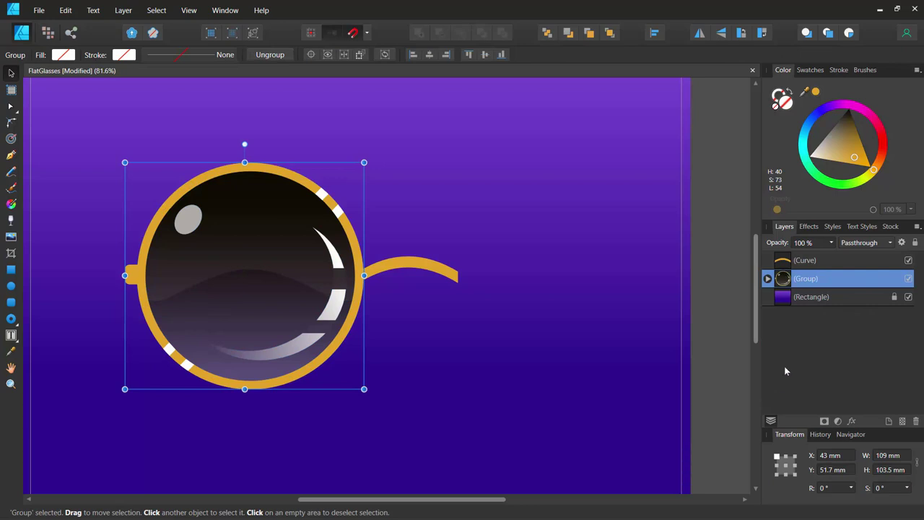
- Rename the new lens group as Lens_R
{"action": "double_click", "coordinate": [809, 278]}
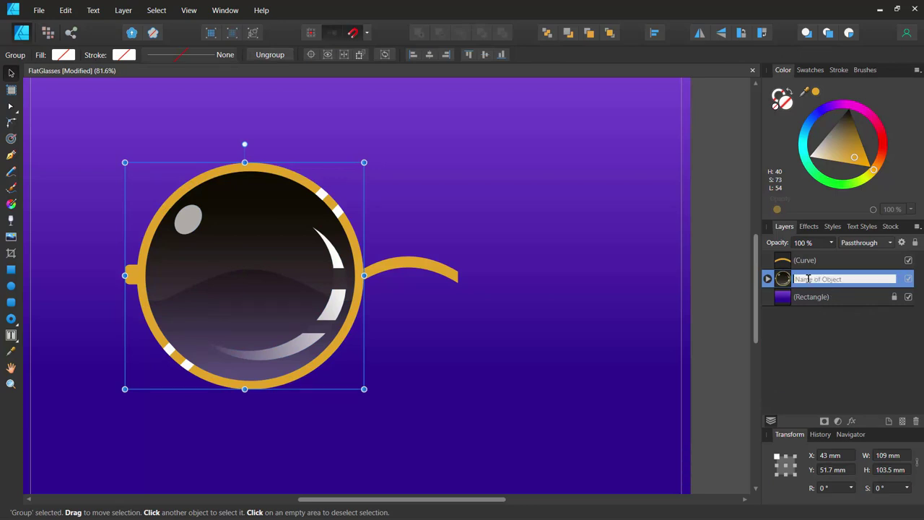
{"action": "type", "text": "Lens_R"}
{"action": "key", "text": "Return"}
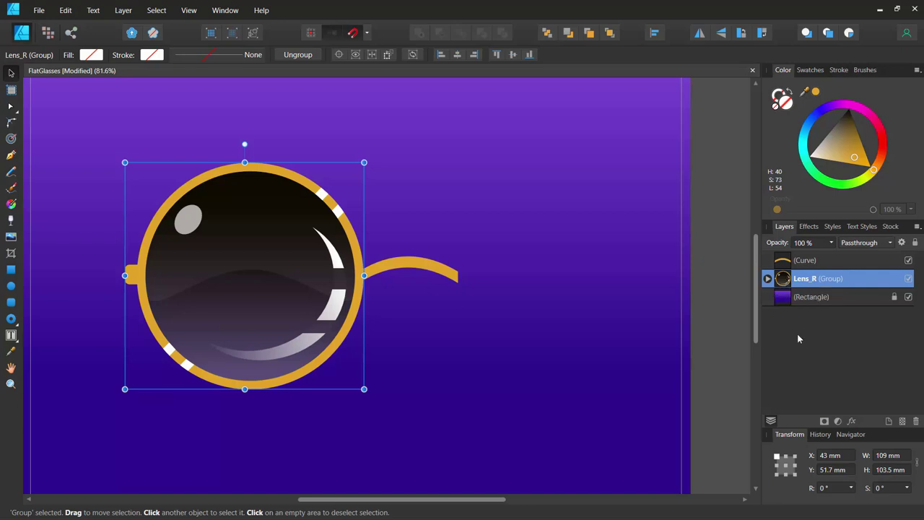
- Duplicate the Lens_R group and rename the lower of the two groups as Lens_L
{"action": "key", "text": "ctrl+j"}
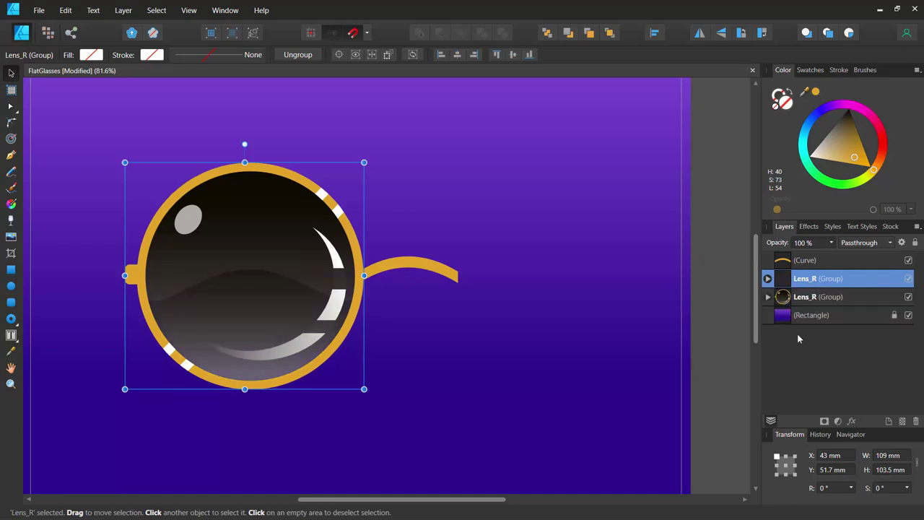
{"action": "double_click", "coordinate": [815, 297]}
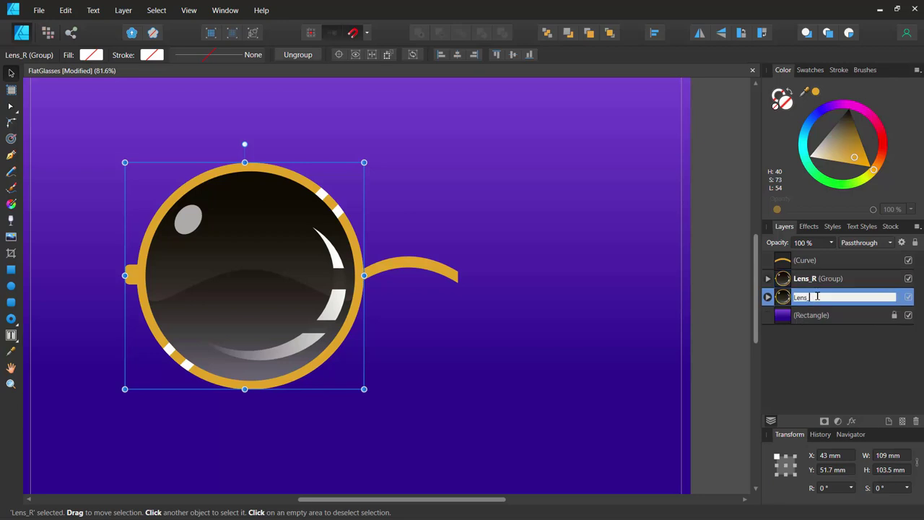
{"action": "type", "text": "Lens_L"}
{"action": "key", "text": "Return"}
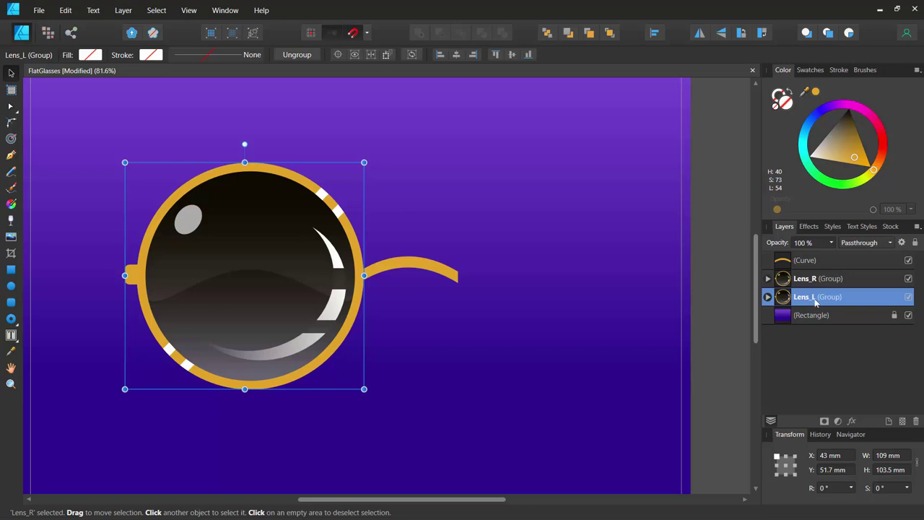
- Flip the Lens_L group horizontally and move it straight right to the free end of the bridge, at about X 192.2 mm
{"action": "left_click", "coordinate": [700, 35]}
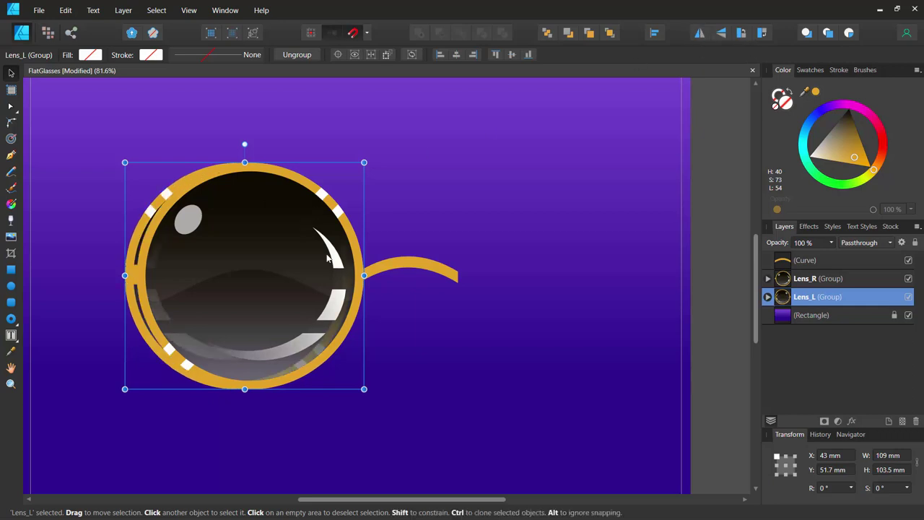
{"action": "left_click_drag", "start_coordinate": [328, 258], "coordinate": [656, 263]}
{"action": "scroll", "coordinate": [213, 181], "scroll_direction": "down", "scroll_amount": 4}
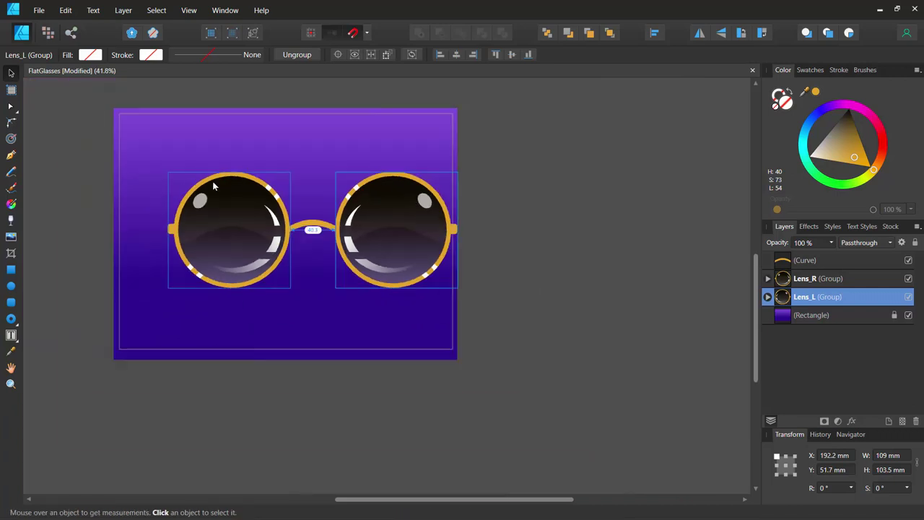
{"action": "scroll", "coordinate": [212, 180], "scroll_direction": "up", "scroll_amount": 2}
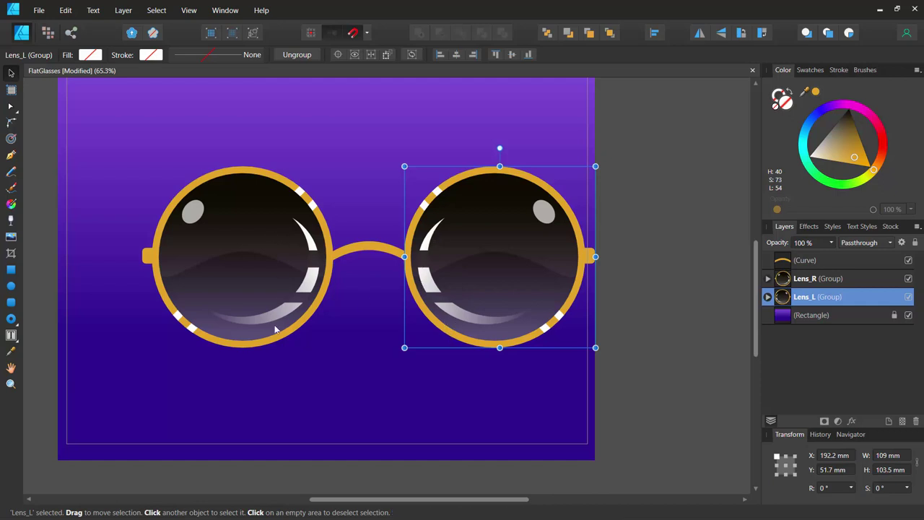
- Flip the masked crescent reflection inside Lens_L horizontally and move it to the right side of that lens
{"action": "left_click", "coordinate": [768, 297]}
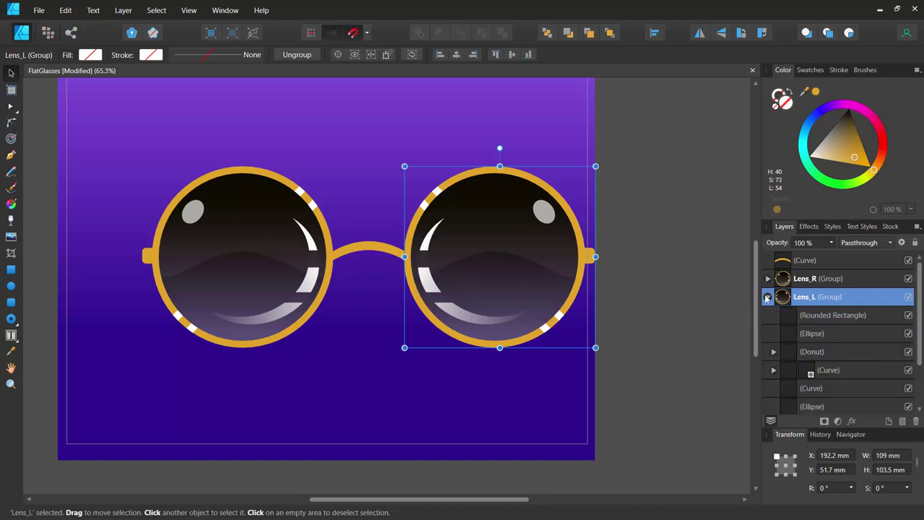
{"action": "left_click", "coordinate": [787, 370]}
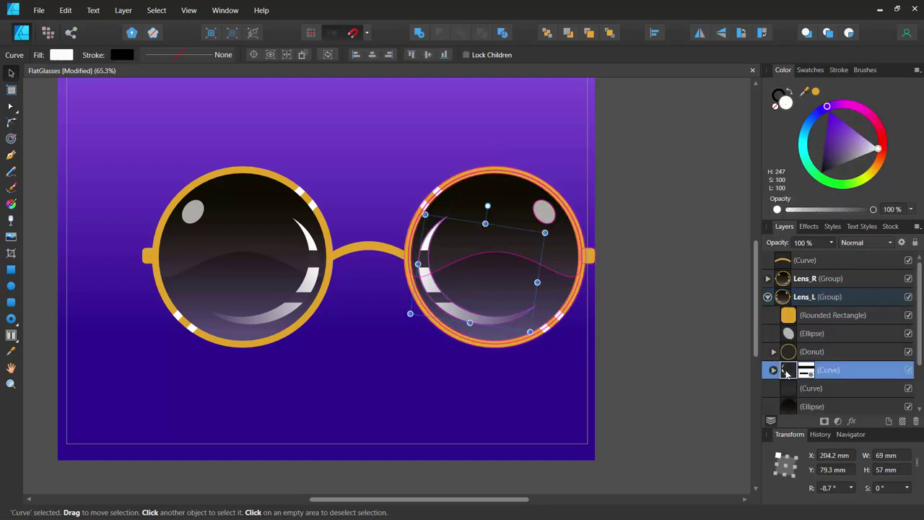
{"action": "left_click", "coordinate": [700, 33]}
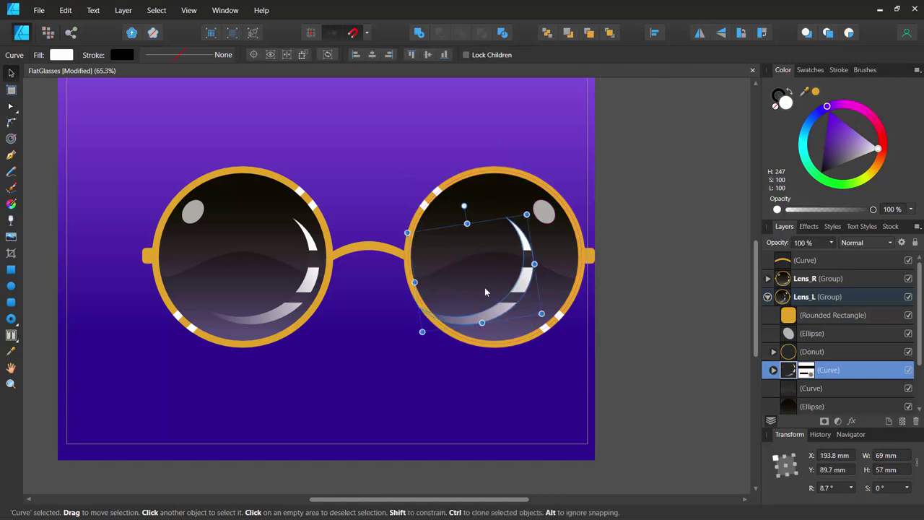
{"action": "left_click_drag", "start_coordinate": [515, 280], "coordinate": [568, 282]}
{"action": "left_click", "coordinate": [656, 262]}
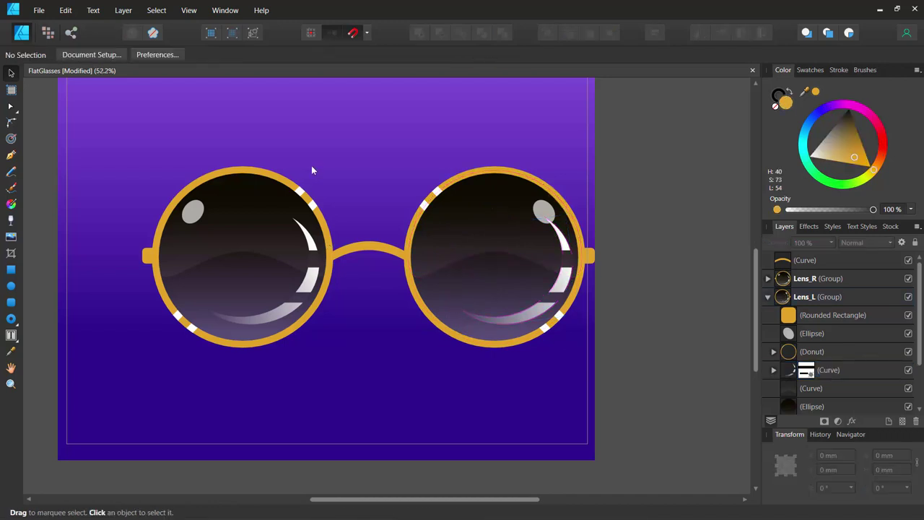
{"action": "scroll", "coordinate": [311, 165], "scroll_direction": "down", "scroll_amount": 1}
{"action": "left_click", "coordinate": [767, 298]}
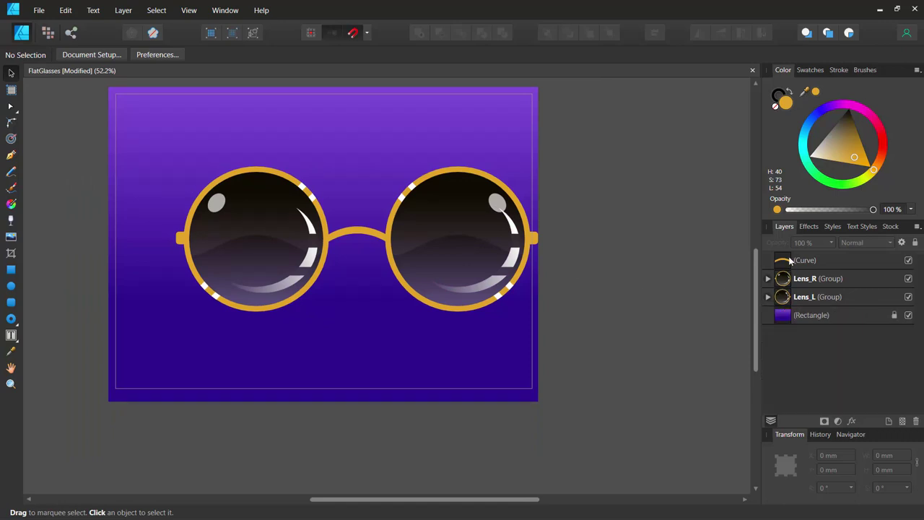
- Group the bridge with Lens_R and Lens_L, and name the group RetroGlasses
{"action": "left_click", "coordinate": [783, 265]}
{"action": "left_click", "coordinate": [782, 296], "text": "shift"}
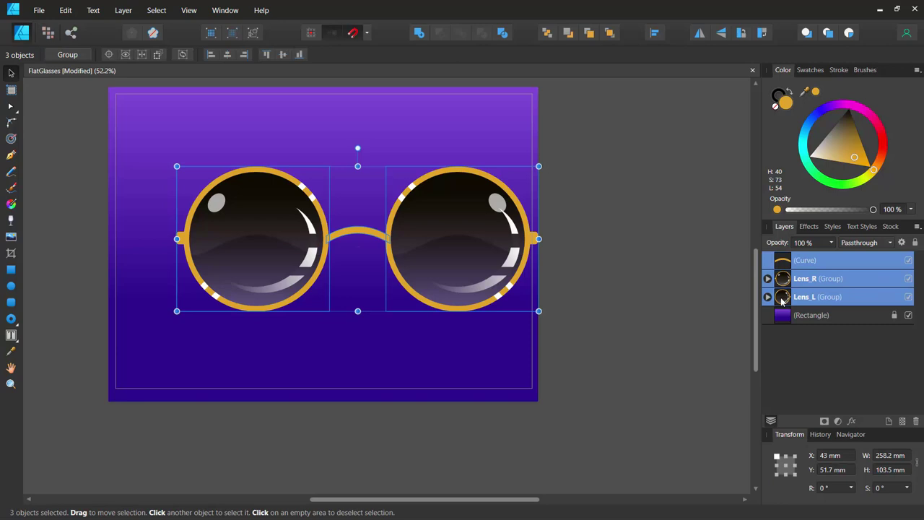
{"action": "key", "text": "ctrl+g"}
{"action": "double_click", "coordinate": [802, 261]}
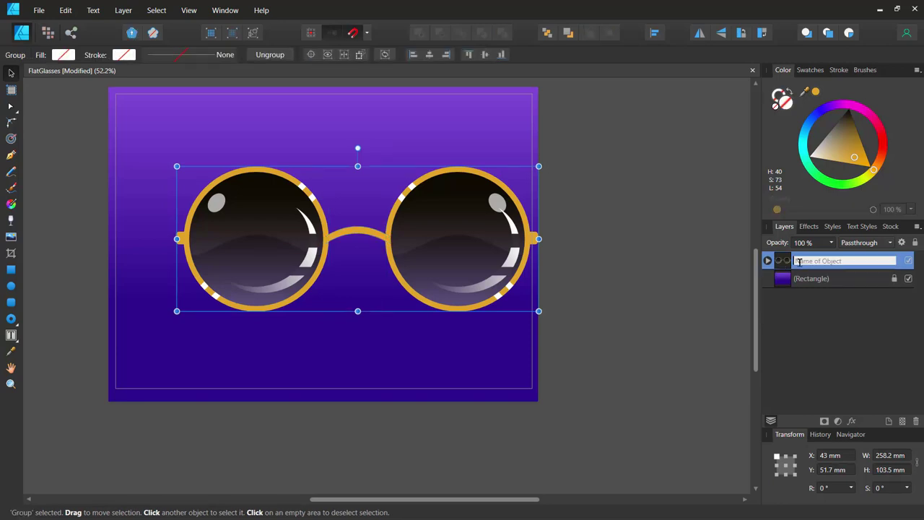
{"action": "type", "text": "RetroGlasses"}
{"action": "key", "text": "Return"}
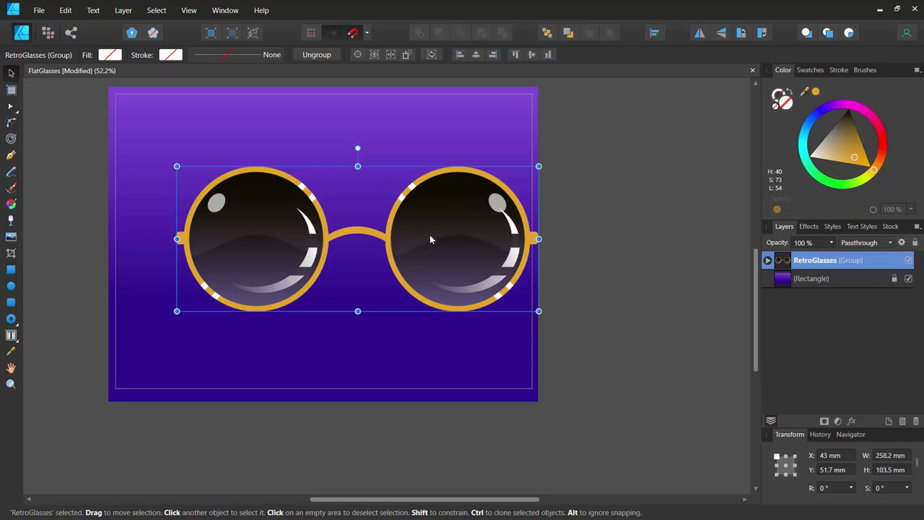
- Center the RetroGlasses group horizontally on the page and open its stroke settings
{"action": "left_click_drag", "start_coordinate": [430, 235], "coordinate": [396, 231]}
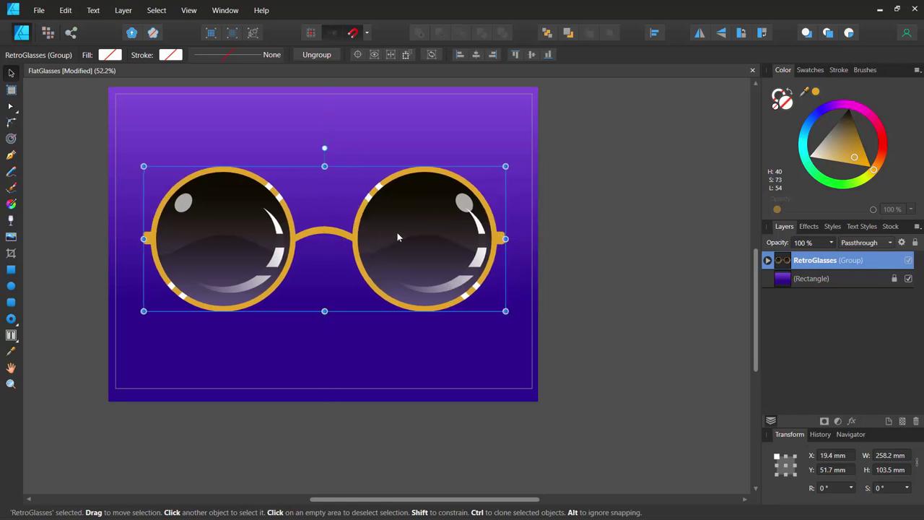
{"action": "left_click", "coordinate": [839, 71]}
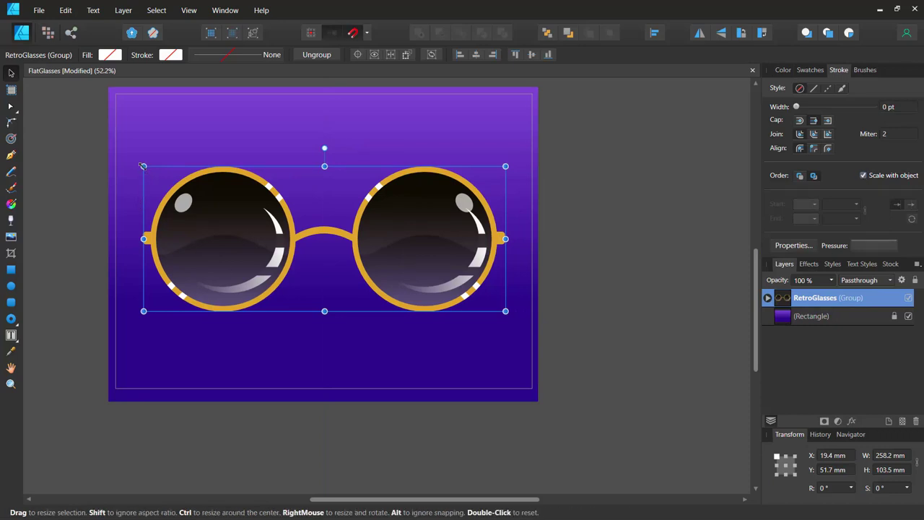
- Scale the RetroGlasses group down to about 174.1 × 68.5 mm, move it to the middle of the page and deselect it
{"action": "left_click_drag", "start_coordinate": [143, 166], "coordinate": [261, 215]}
{"action": "left_click_drag", "start_coordinate": [324, 241], "coordinate": [281, 229]}
{"action": "scroll", "coordinate": [208, 215], "scroll_direction": "up", "scroll_amount": 3}
{"action": "scroll", "coordinate": [209, 215], "scroll_direction": "down", "scroll_amount": 3}
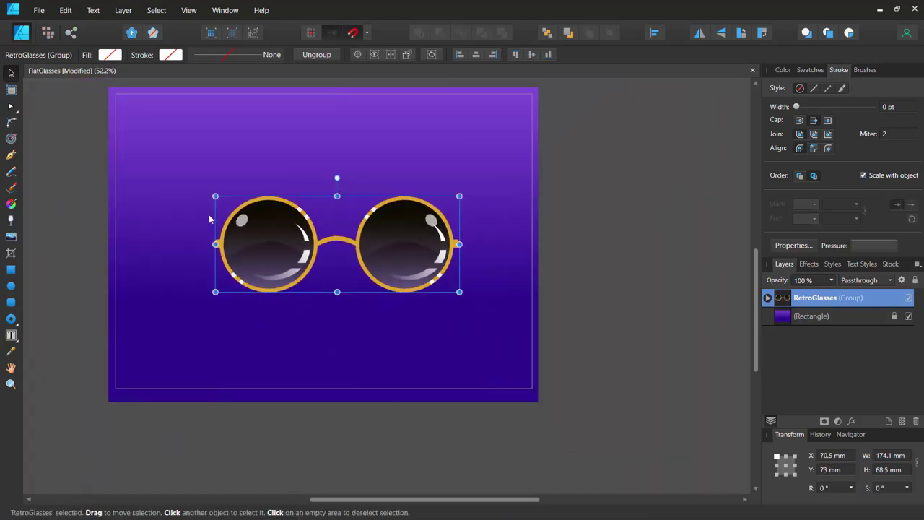
{"action": "left_click", "coordinate": [69, 272]}
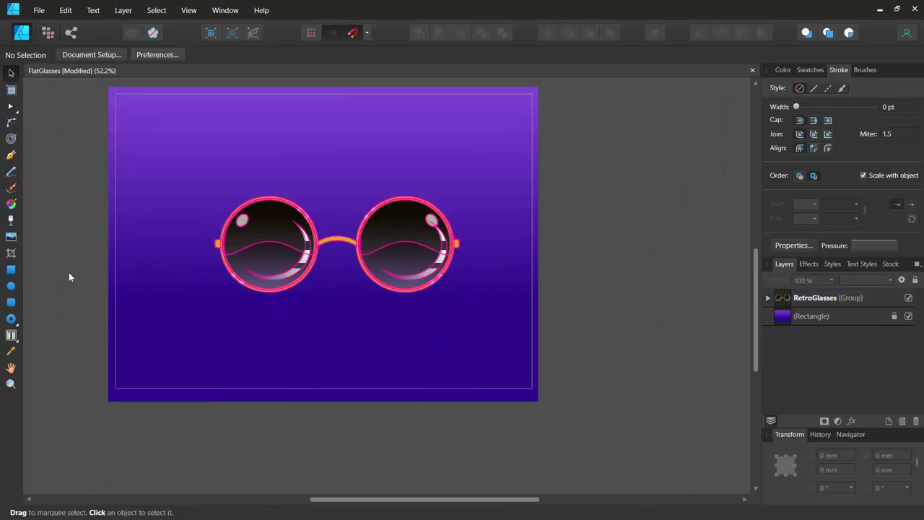
{"action": "scroll", "coordinate": [265, 306], "scroll_direction": "up", "scroll_amount": 4}
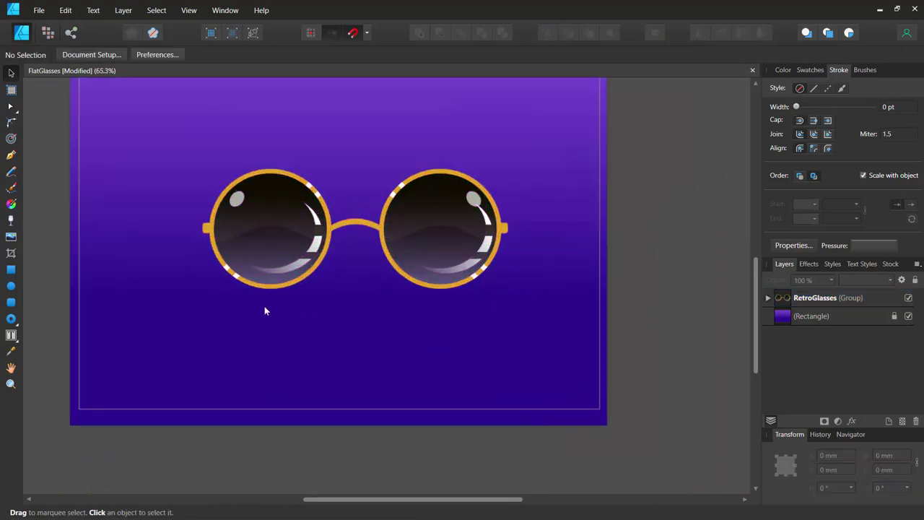
{"action": "scroll", "coordinate": [264, 306], "scroll_direction": "down", "scroll_amount": 2}
{"action": "scroll", "coordinate": [251, 349], "scroll_direction": "down", "scroll_amount": 1}
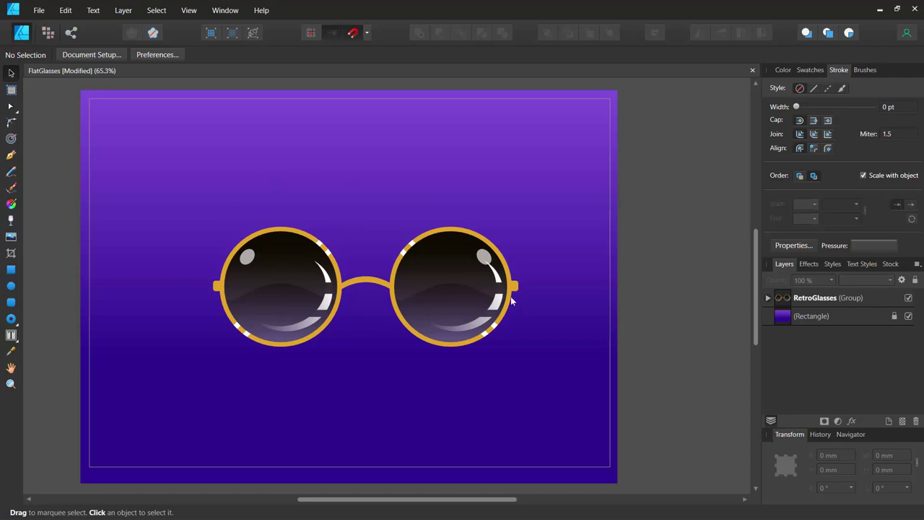
- Change the background rectangle's fill from a linear to a Radial gradient
{"action": "left_click", "coordinate": [788, 316]}
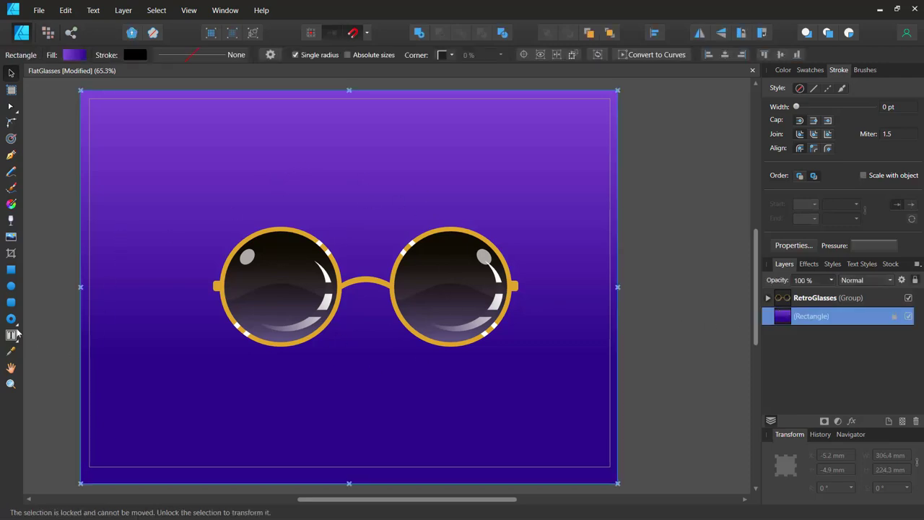
{"action": "left_click", "coordinate": [10, 290]}
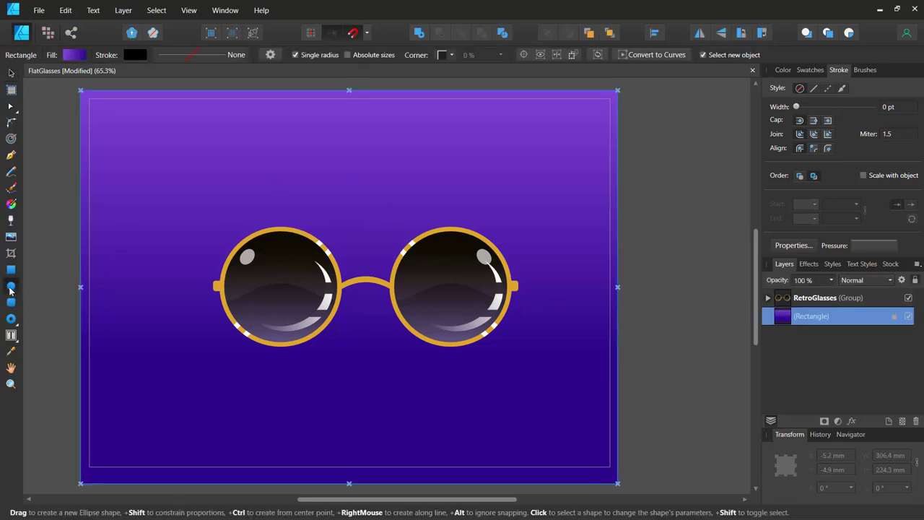
{"action": "left_click", "coordinate": [75, 56]}
{"action": "left_click", "coordinate": [72, 134]}
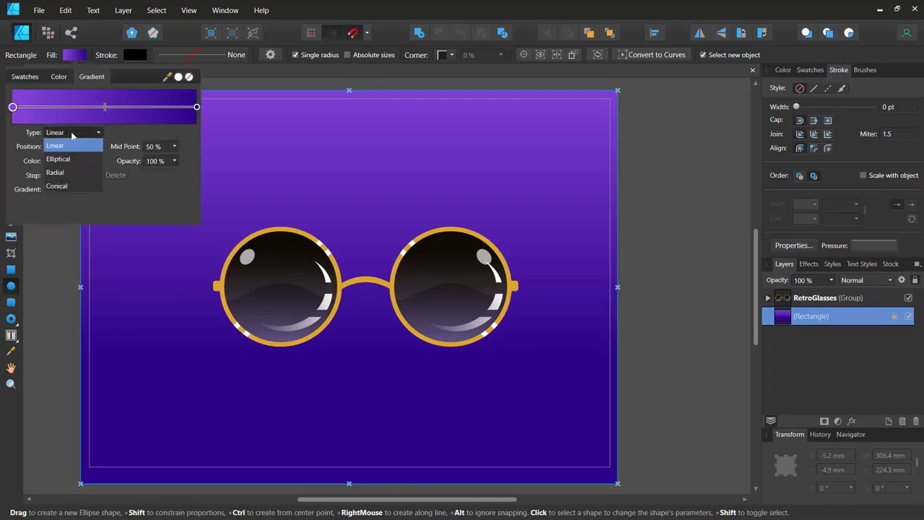
{"action": "left_click", "coordinate": [64, 173]}
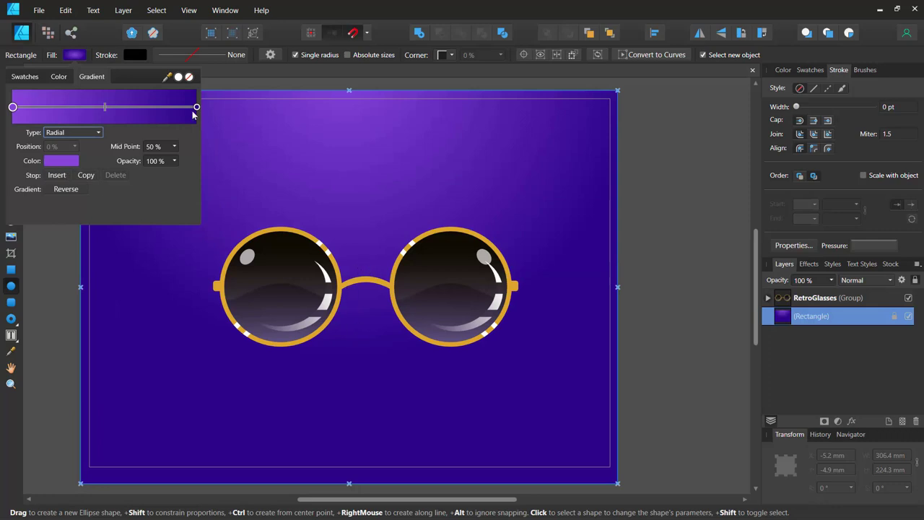
{"action": "left_click", "coordinate": [268, 77]}
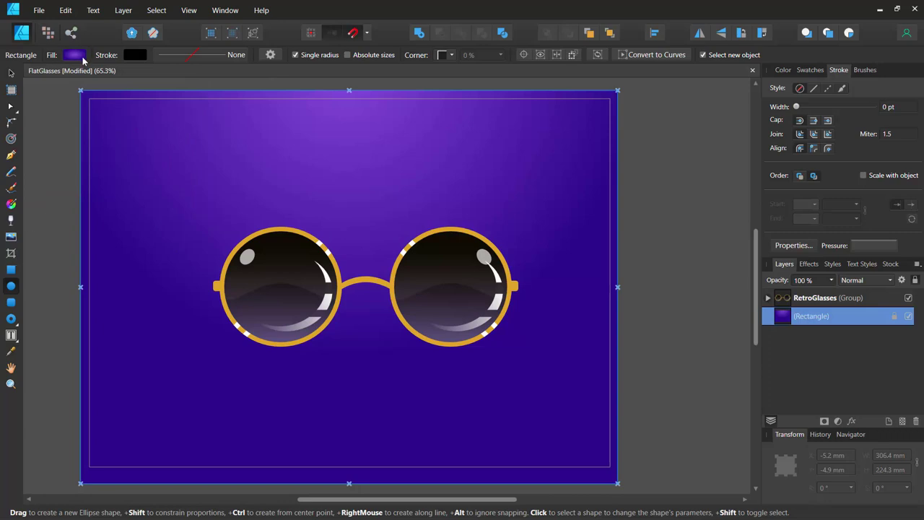
- Move the midpoint of the background's radial gradient slightly outward to 53 %
{"action": "left_click", "coordinate": [13, 205]}
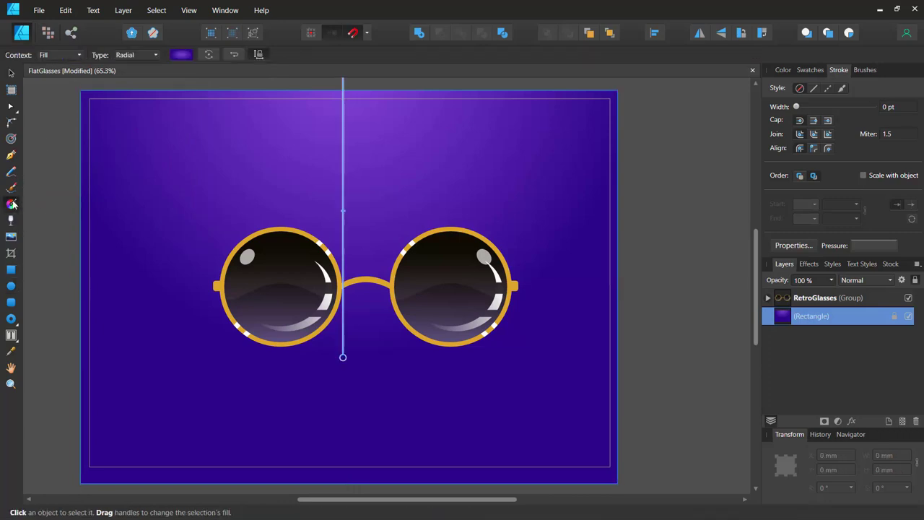
{"action": "left_click_drag", "start_coordinate": [343, 210], "coordinate": [345, 264]}
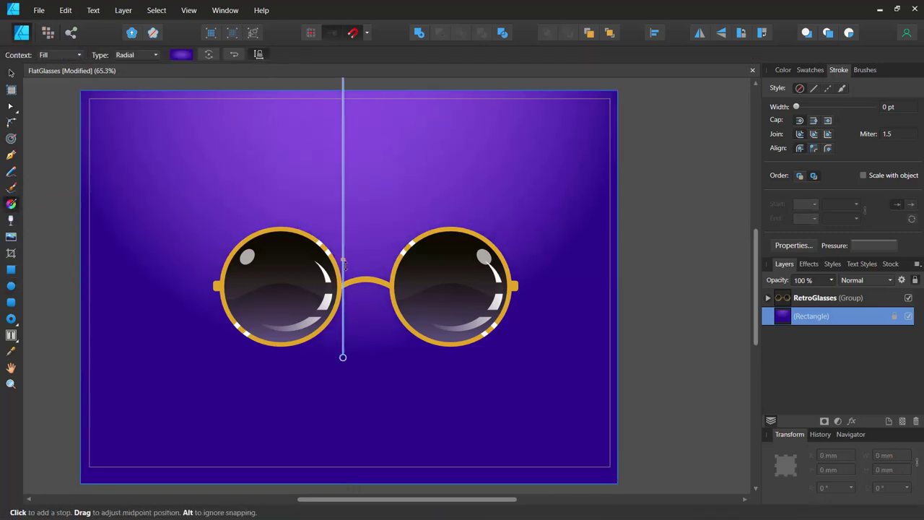
{"action": "left_click_drag", "start_coordinate": [349, 222], "coordinate": [350, 218]}
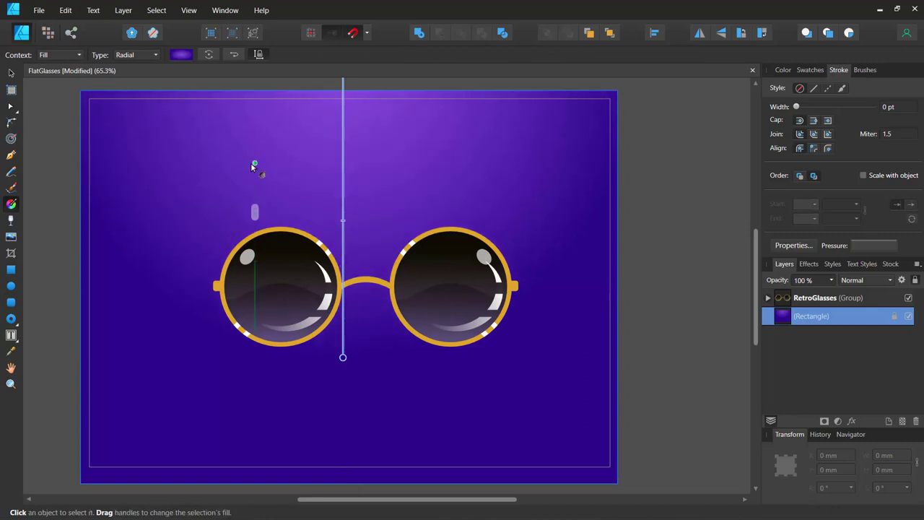
- Reposition the background's radial gradient so it starts just above the bridge and ends near the page's lower margin
{"action": "scroll", "coordinate": [253, 166], "scroll_direction": "down", "scroll_amount": 3}
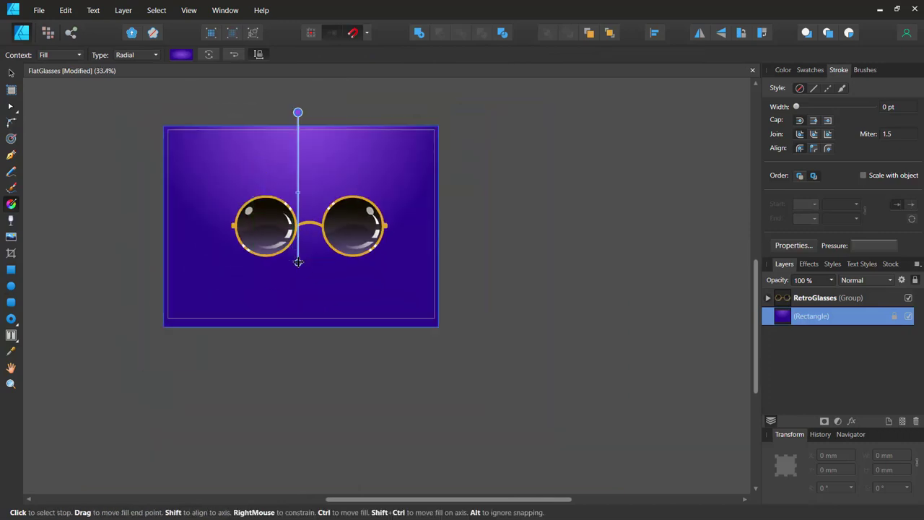
{"action": "left_click_drag", "start_coordinate": [298, 264], "coordinate": [296, 303]}
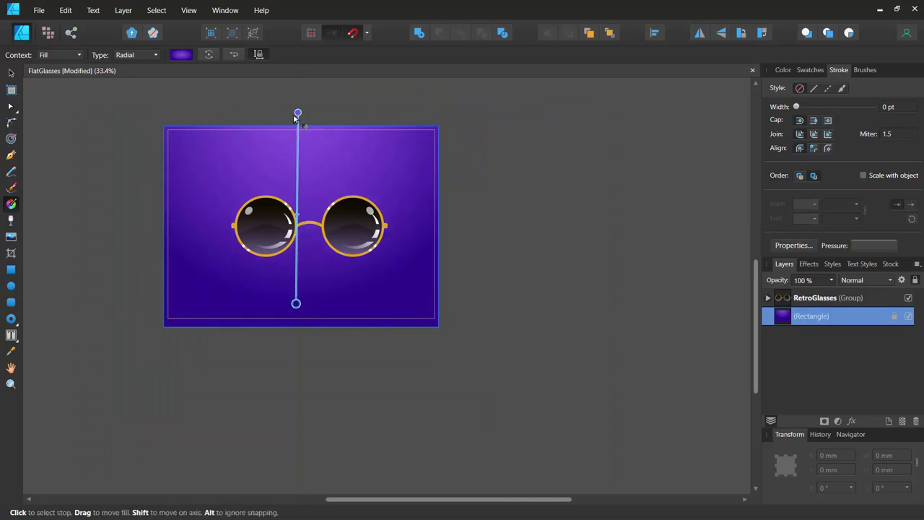
{"action": "left_click_drag", "start_coordinate": [296, 112], "coordinate": [307, 198]}
{"action": "left_click_drag", "start_coordinate": [306, 389], "coordinate": [308, 318]}
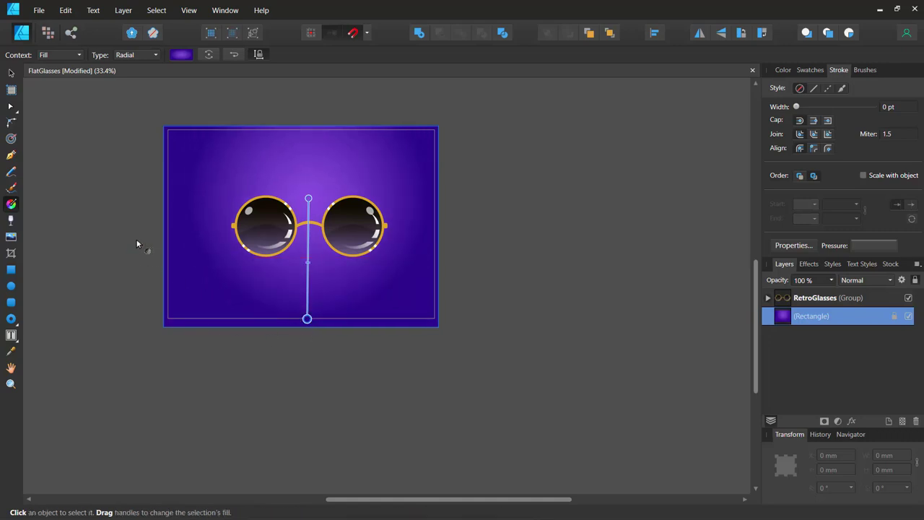
{"action": "scroll", "coordinate": [196, 227], "scroll_direction": "up", "scroll_amount": 5}
{"action": "scroll", "coordinate": [317, 211], "scroll_direction": "down", "scroll_amount": 2}
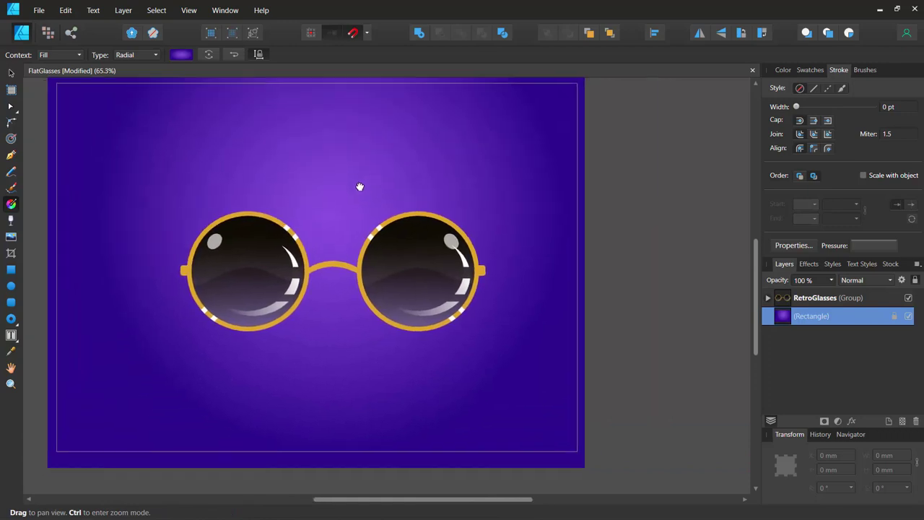
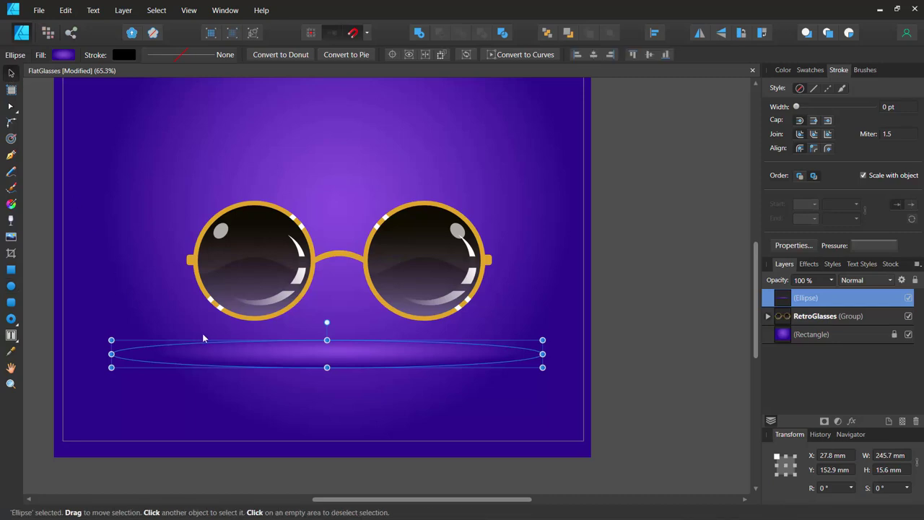
- Place the ellipse behind the RetroGlasses group, resize it to about 174.6 × 14 mm and move it under the lenses at about X 46.3, Y 132.6 mm
{"action": "left_click_drag", "start_coordinate": [263, 359], "coordinate": [215, 320]}
{"action": "left_click_drag", "start_coordinate": [783, 305], "coordinate": [784, 335]}
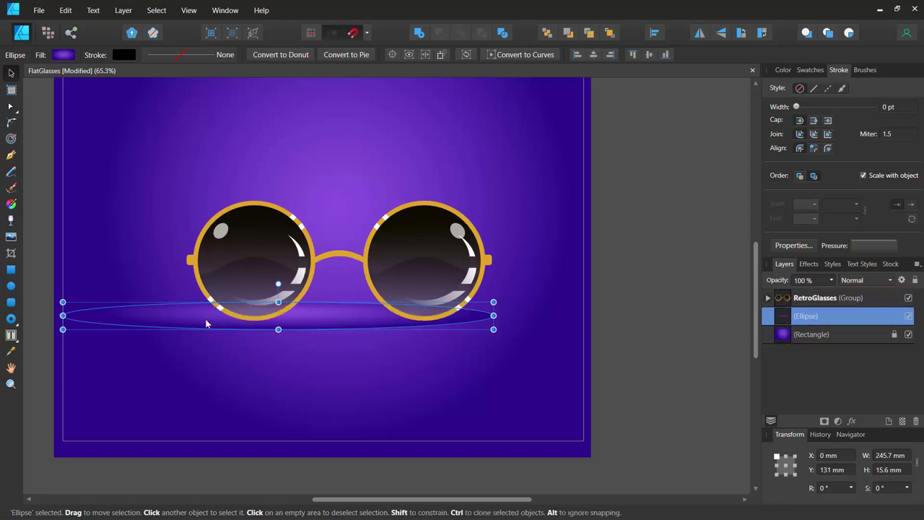
{"action": "left_click_drag", "start_coordinate": [161, 320], "coordinate": [180, 320]}
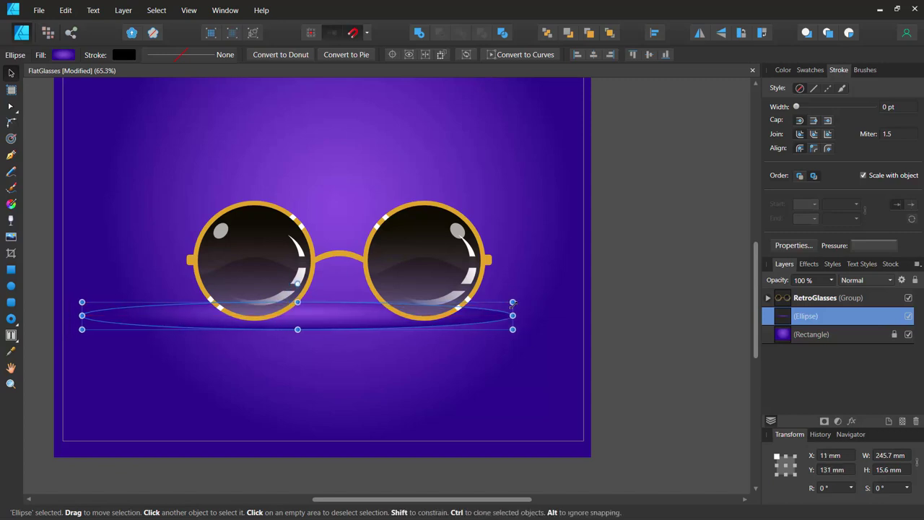
{"action": "left_click_drag", "start_coordinate": [513, 302], "coordinate": [387, 305]}
{"action": "left_click_drag", "start_coordinate": [309, 323], "coordinate": [369, 321]}
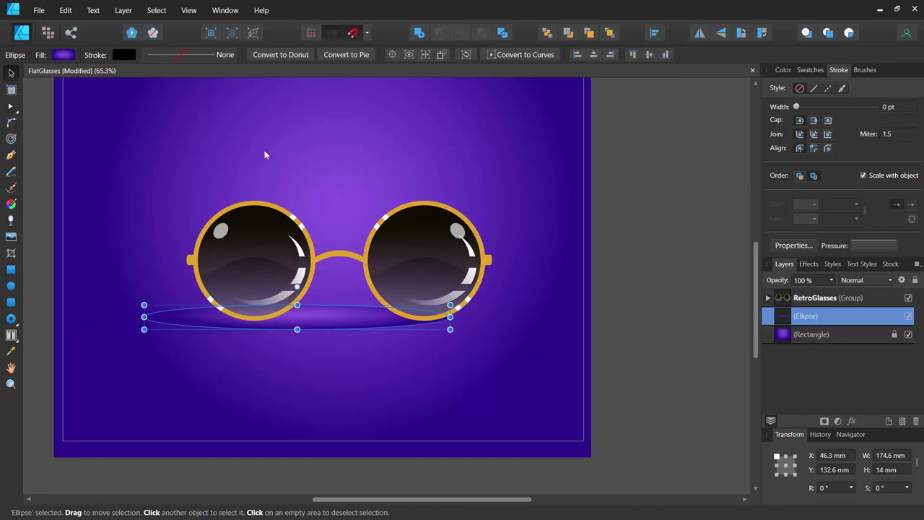
- Replace the ellipse's gradient with a solid near-black purple fill so it reads as a shadow, and deselect it
{"action": "left_click", "coordinate": [62, 56]}
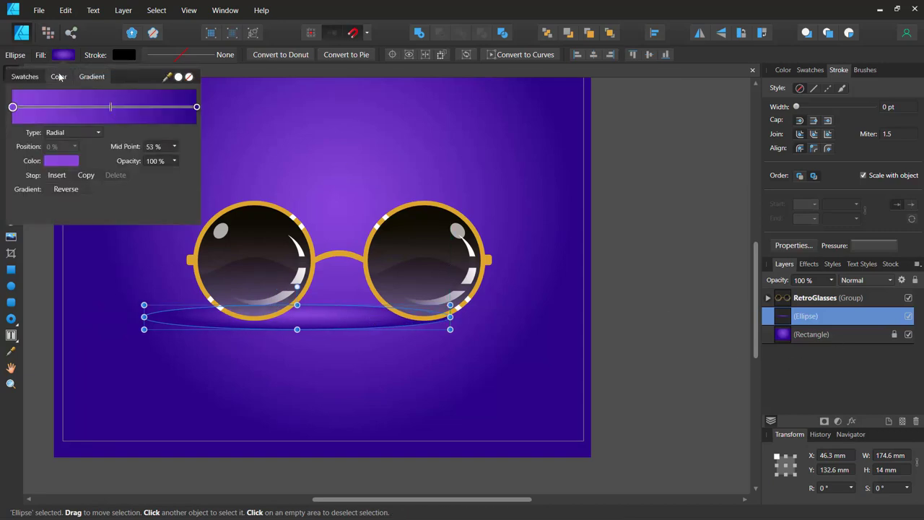
{"action": "left_click", "coordinate": [59, 77]}
{"action": "left_click", "coordinate": [95, 160]}
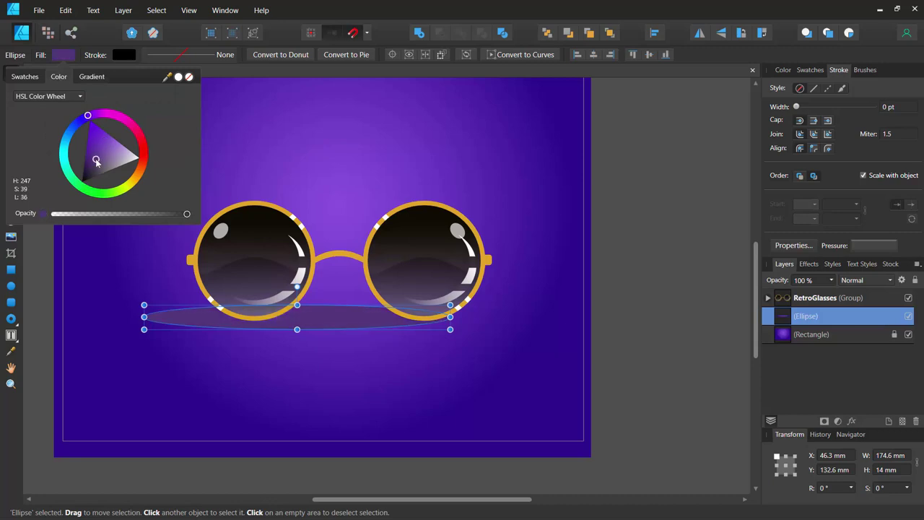
{"action": "left_click_drag", "start_coordinate": [97, 176], "coordinate": [85, 178]}
{"action": "left_click", "coordinate": [44, 307]}
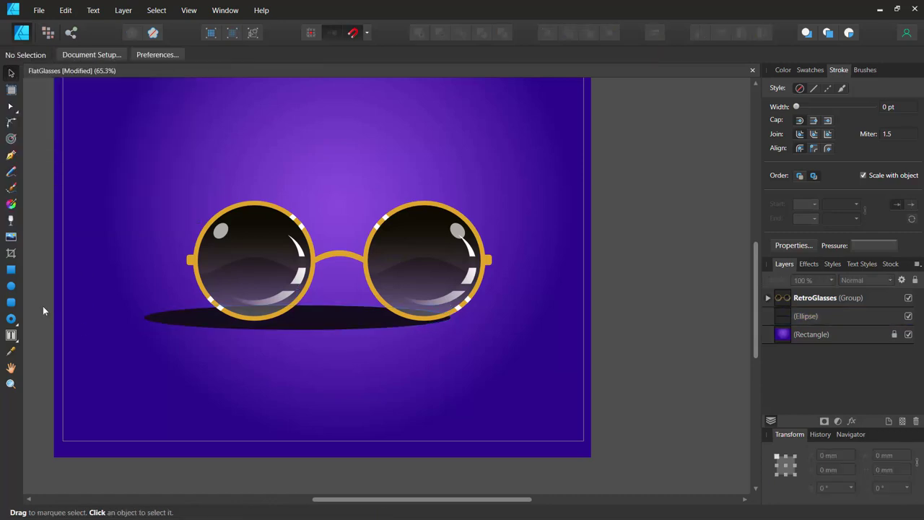
- Apply a linear transparency to the shadow ellipse, opaque at its right end and fading out toward the left page margin
{"action": "left_click", "coordinate": [366, 325]}
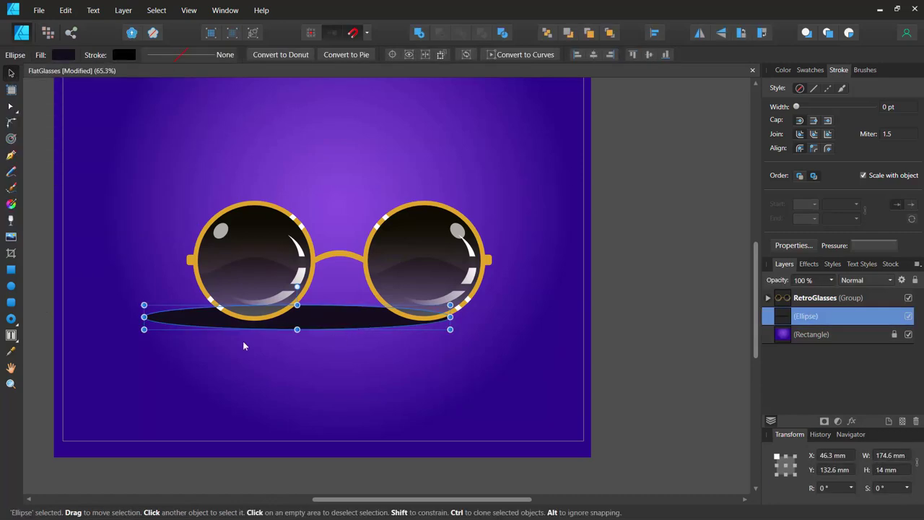
{"action": "left_click", "coordinate": [10, 221]}
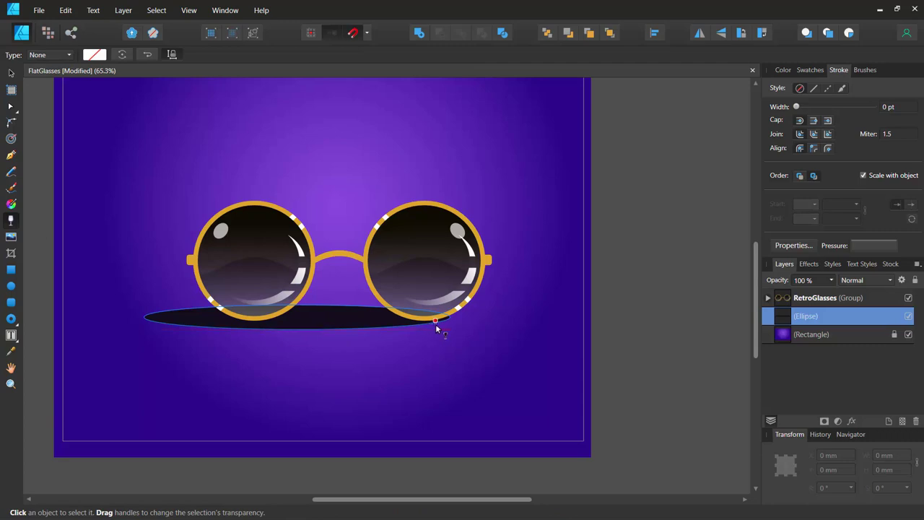
{"action": "left_click_drag", "start_coordinate": [443, 318], "coordinate": [63, 317]}
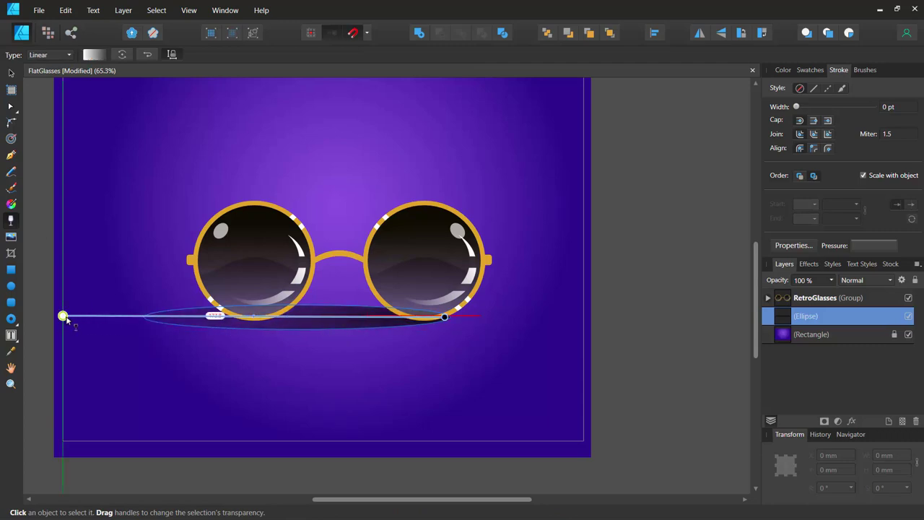
{"action": "left_click", "coordinate": [122, 56]}
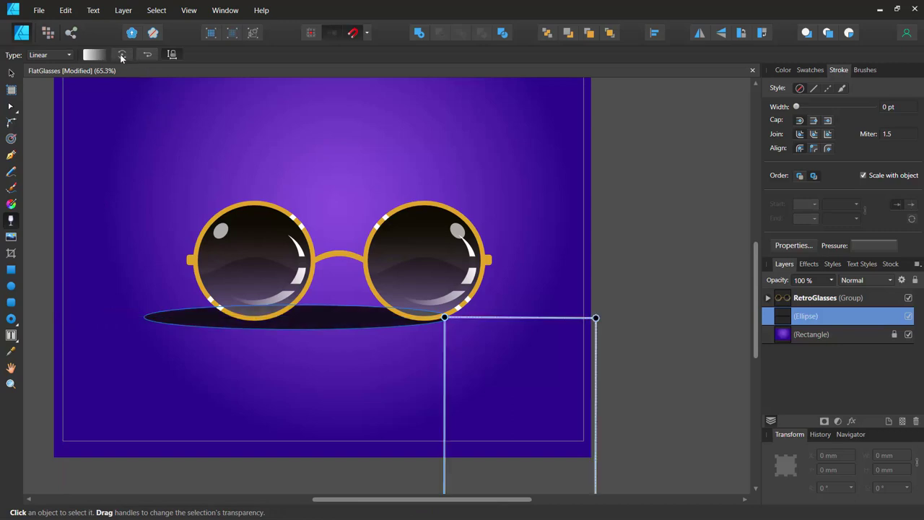
{"action": "left_click", "coordinate": [122, 55]}
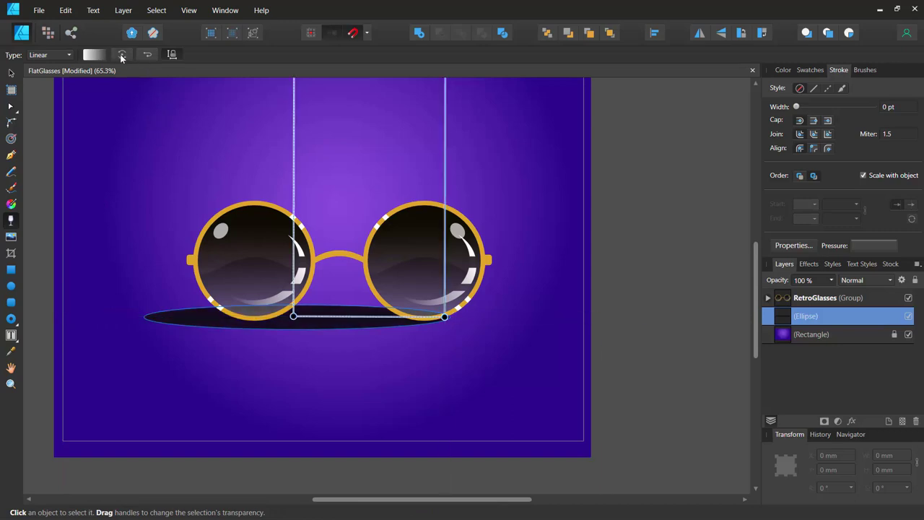
{"action": "left_click", "coordinate": [122, 56]}
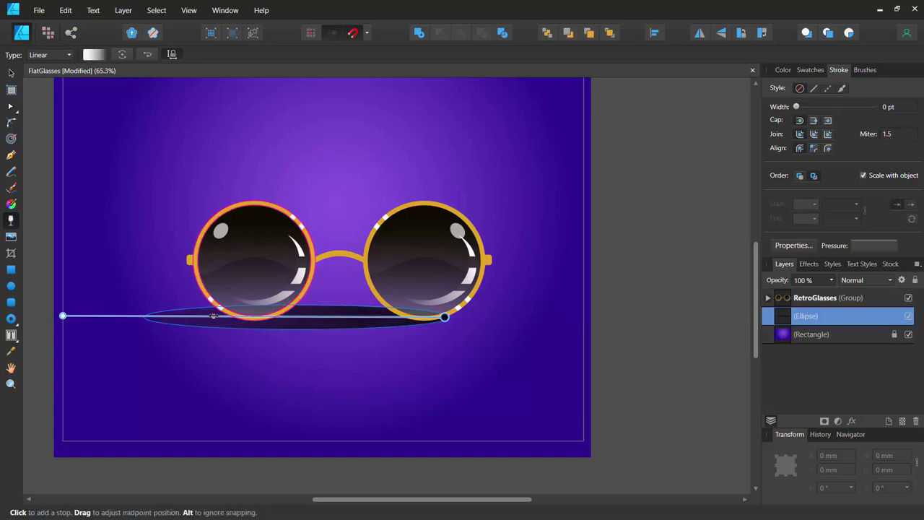
- Shift the shadow's transparency midpoint toward its dark right end so it fades sooner, and deselect the ellipse
{"action": "left_click_drag", "start_coordinate": [217, 315], "coordinate": [287, 316]}
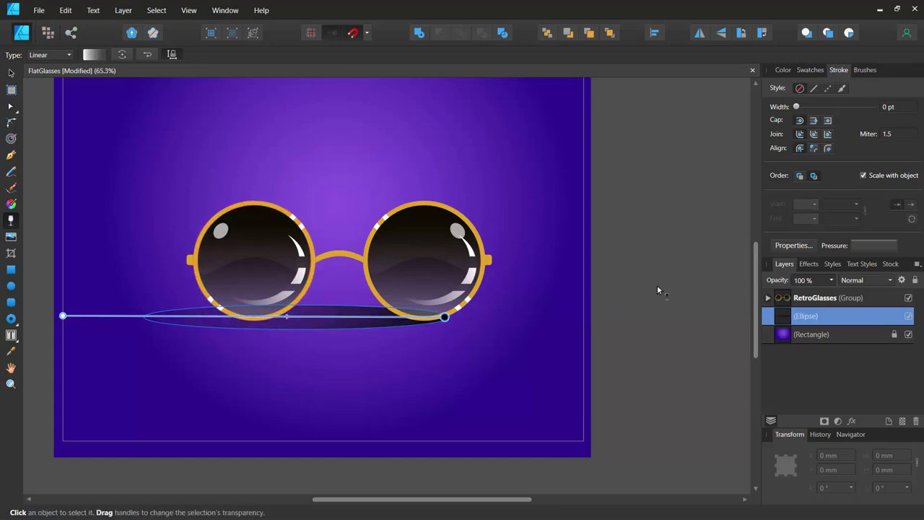
{"action": "key", "text": "v"}
{"action": "left_click", "coordinate": [669, 231]}
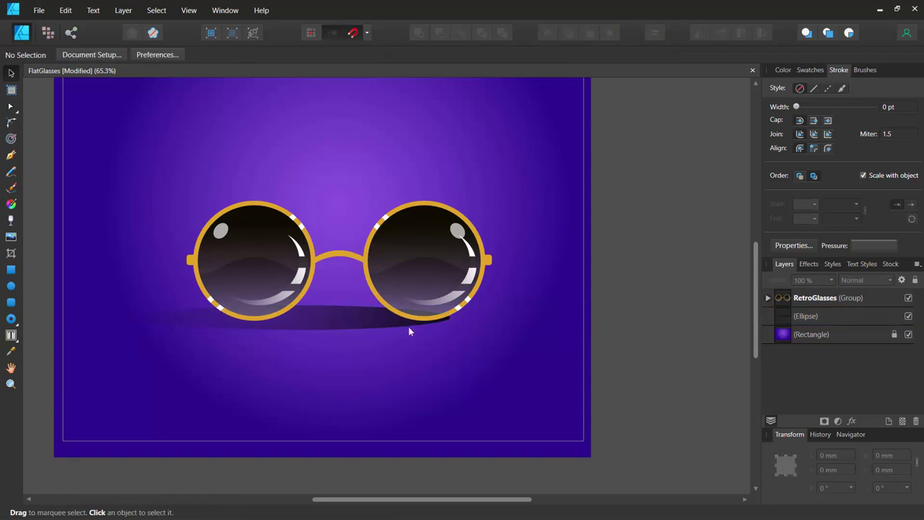
- Add a Levels adjustment above the RetroGlasses group and set its black level to 13%
{"action": "left_click_drag", "start_coordinate": [339, 324], "coordinate": [413, 337]}
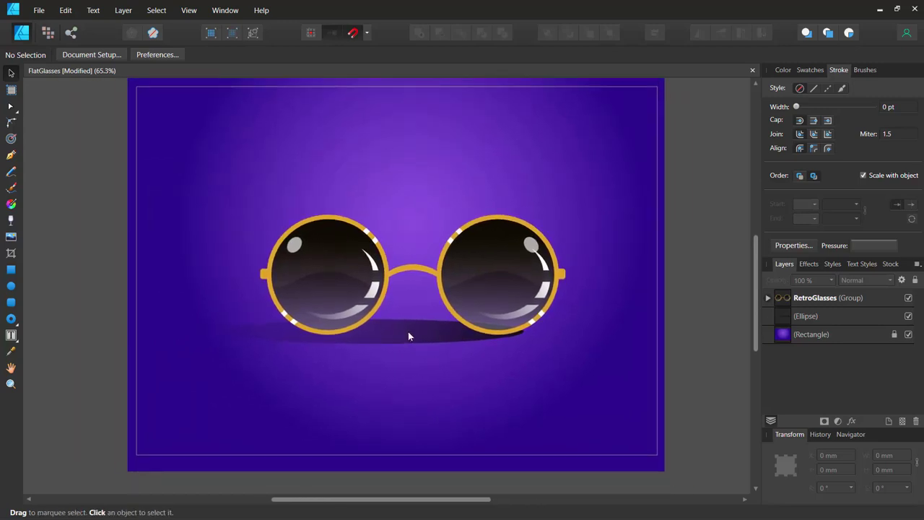
{"action": "scroll", "coordinate": [427, 347], "scroll_direction": "up", "scroll_amount": 4}
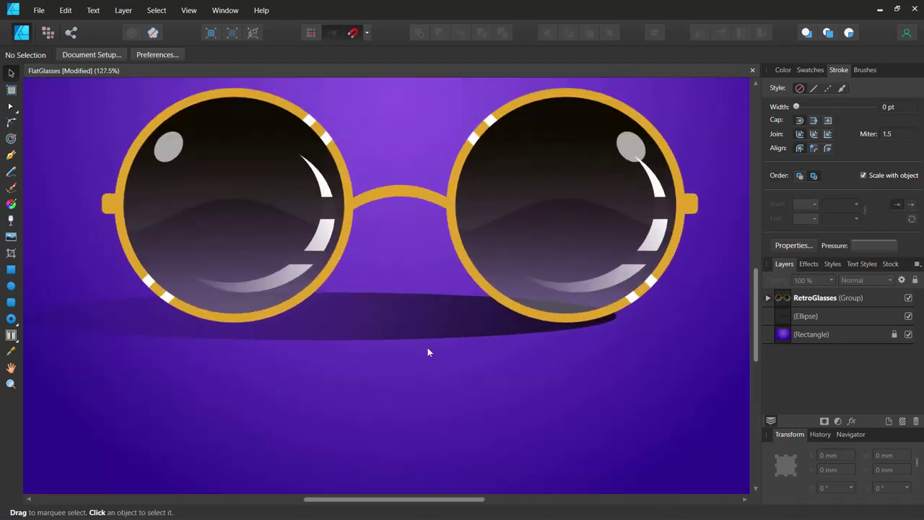
{"action": "left_click_drag", "start_coordinate": [404, 247], "coordinate": [380, 319]}
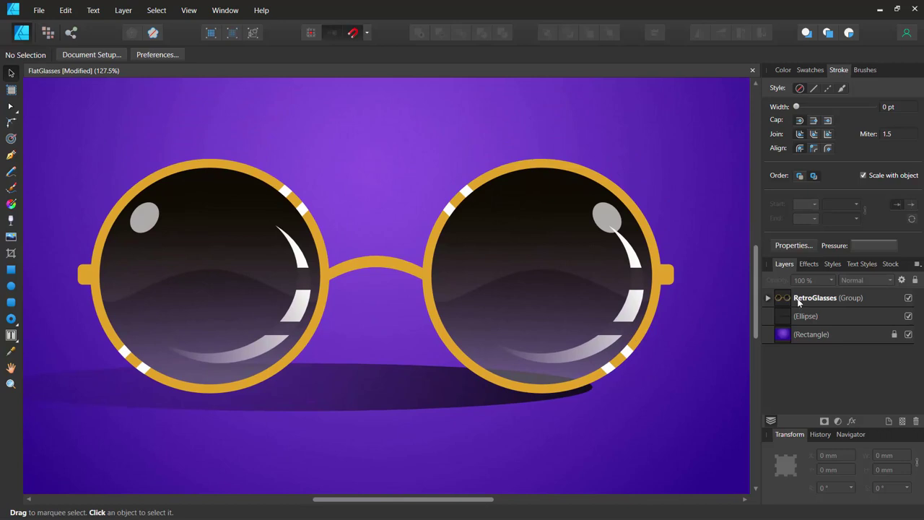
{"action": "left_click", "coordinate": [838, 421]}
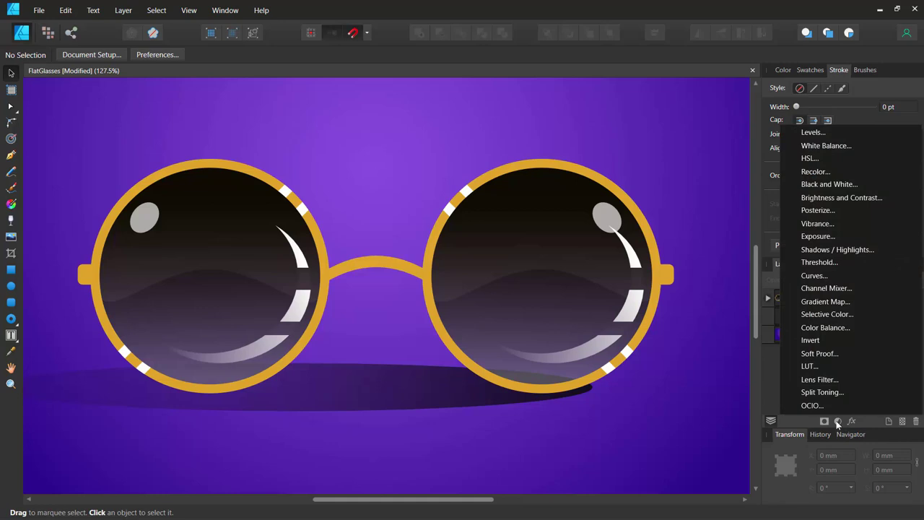
{"action": "left_click", "coordinate": [807, 135]}
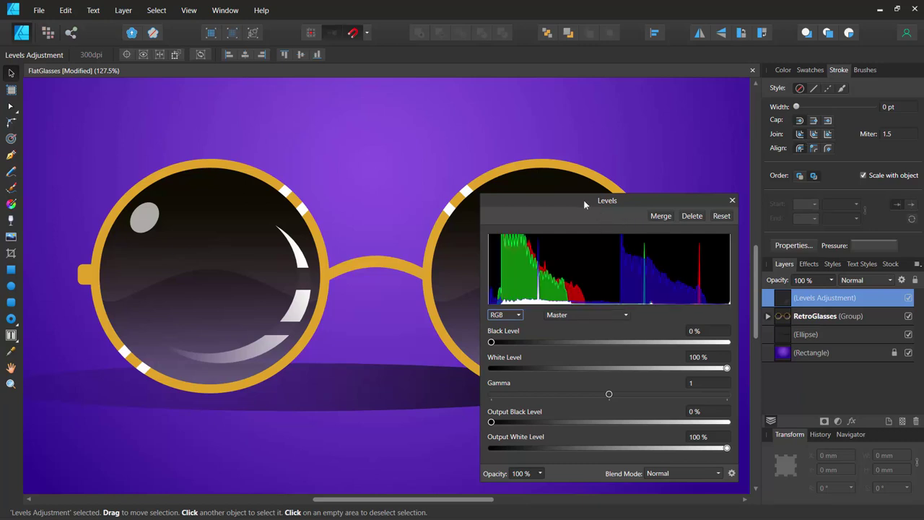
{"action": "left_click_drag", "start_coordinate": [584, 200], "coordinate": [670, 167]}
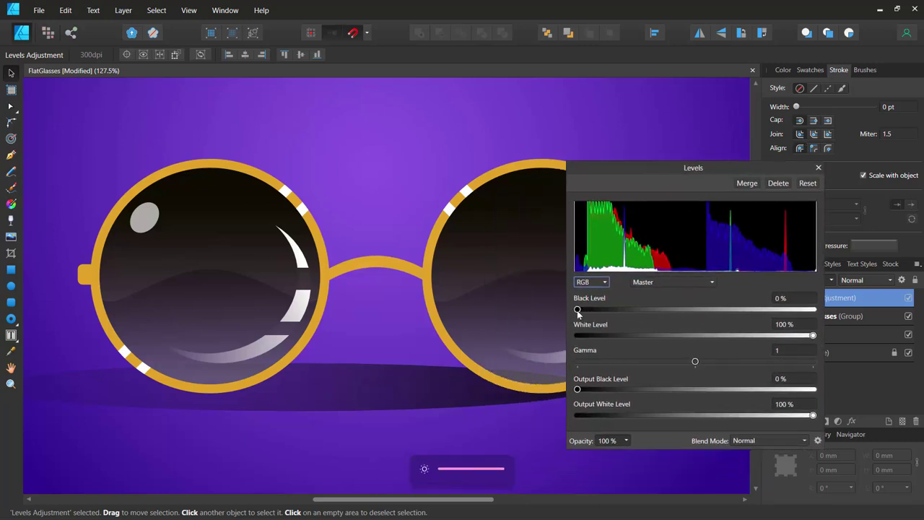
{"action": "left_click_drag", "start_coordinate": [578, 309], "coordinate": [609, 312]}
{"action": "scroll", "coordinate": [385, 197], "scroll_direction": "down", "scroll_amount": 3}
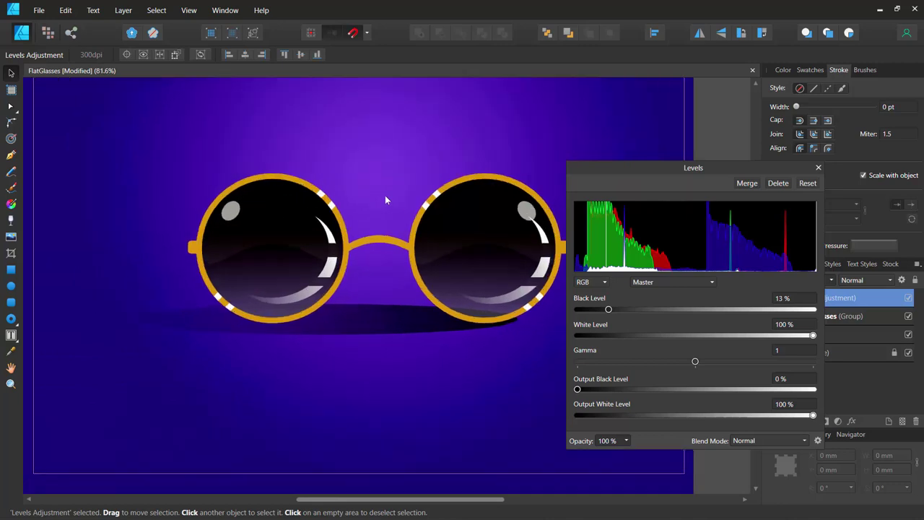
{"action": "left_click_drag", "start_coordinate": [385, 195], "coordinate": [338, 220]}
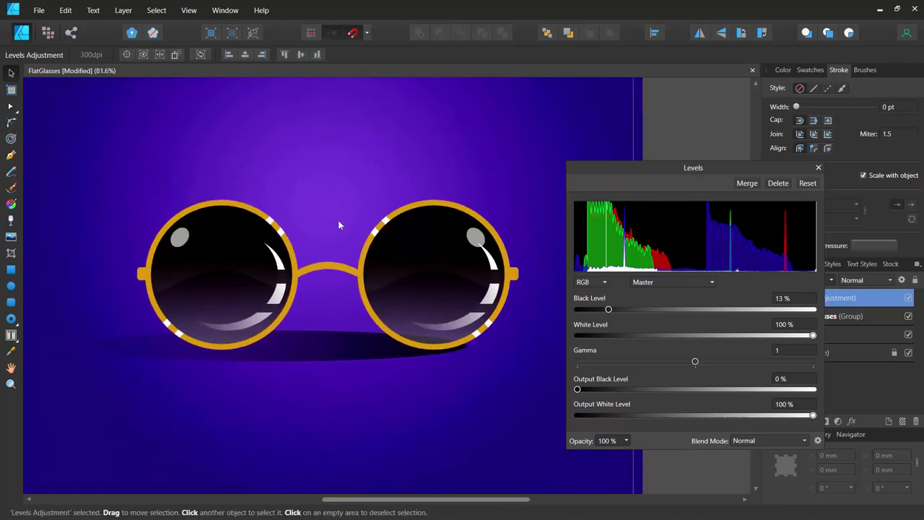
- Set the Levels adjustment's white level to 97% and its opacity to 75%, comparing with it hidden, and close its settings
{"action": "left_click_drag", "start_coordinate": [716, 165], "coordinate": [634, 110]}
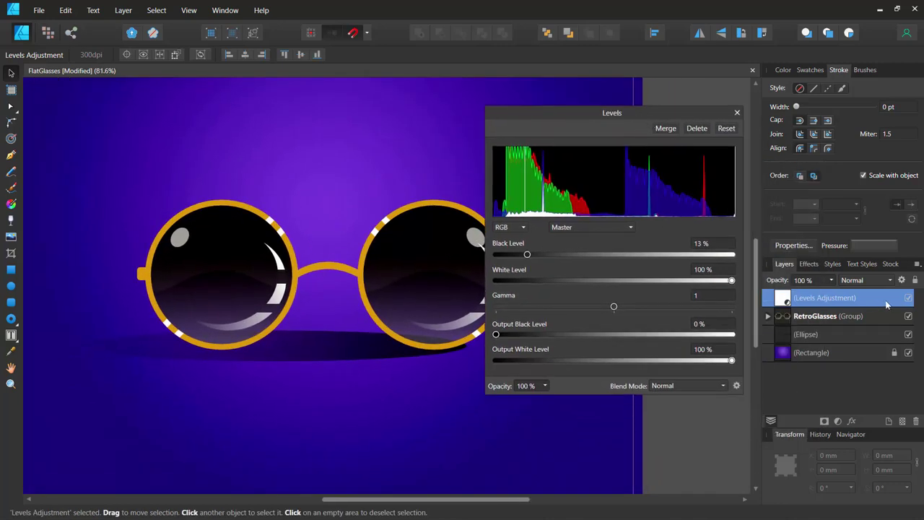
{"action": "left_click", "coordinate": [909, 299]}
{"action": "left_click", "coordinate": [910, 299]}
{"action": "mouse_move", "coordinate": [732, 281]}
{"action": "left_mouse_down"}
{"action": "mouse_move", "coordinate": [670, 281]}
{"action": "mouse_move", "coordinate": [726, 283]}
{"action": "left_mouse_up"}
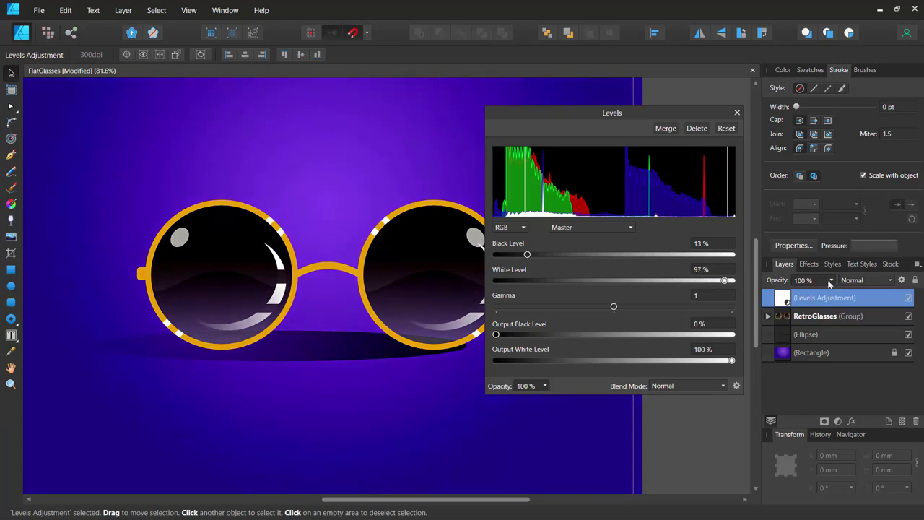
{"action": "left_click_drag", "start_coordinate": [834, 297], "coordinate": [812, 294]}
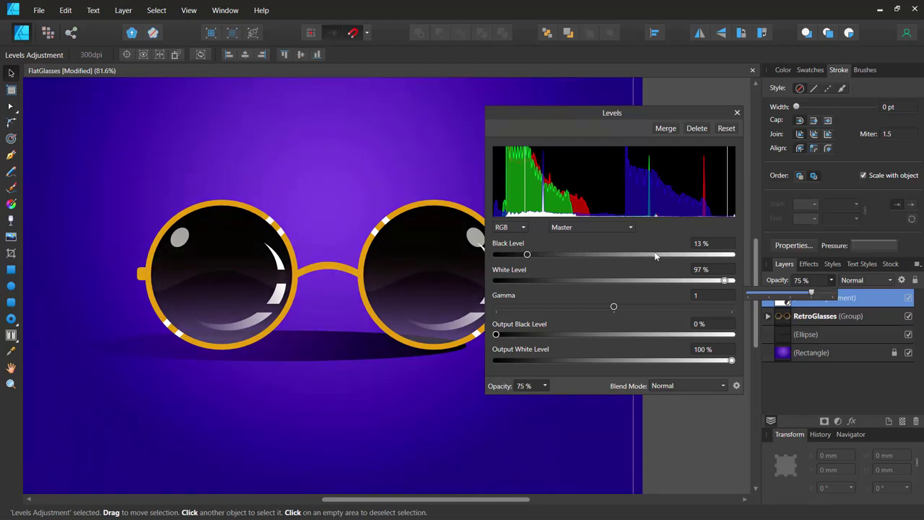
{"action": "left_click", "coordinate": [737, 113]}
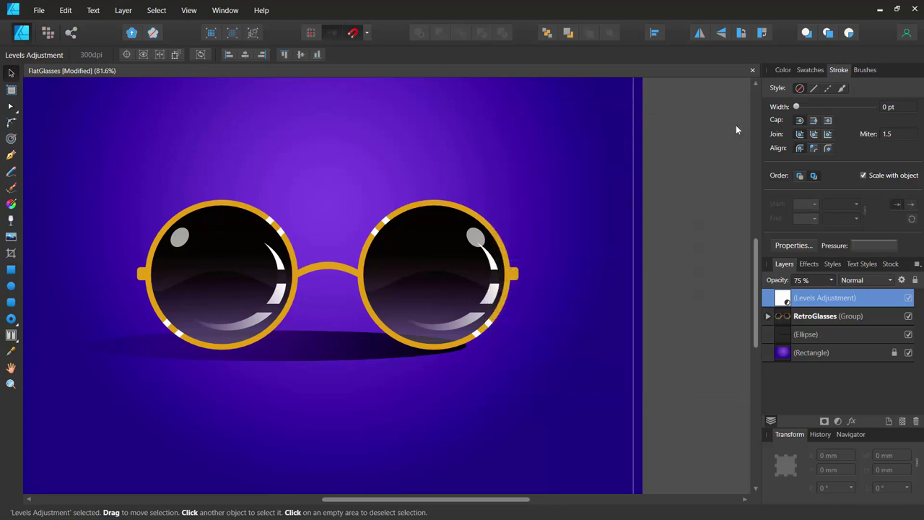
{"action": "left_click", "coordinate": [839, 421]}
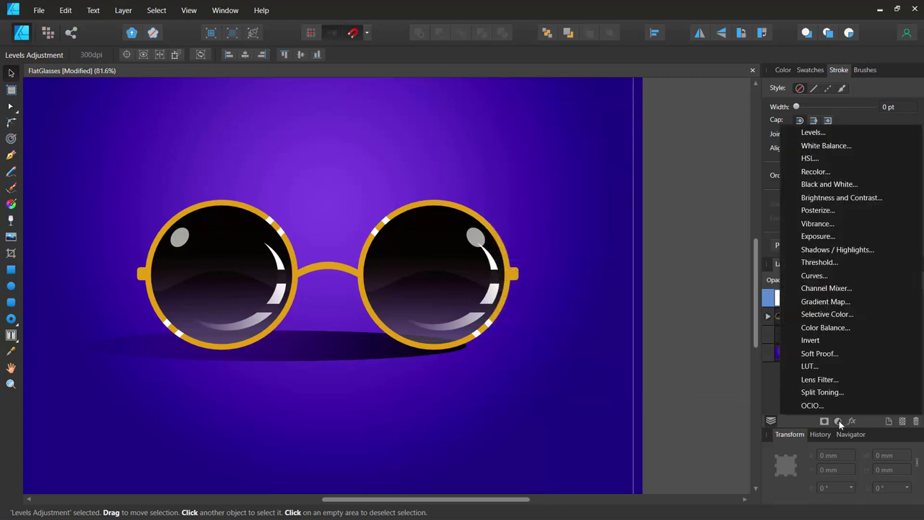
{"action": "left_click", "coordinate": [810, 159]}
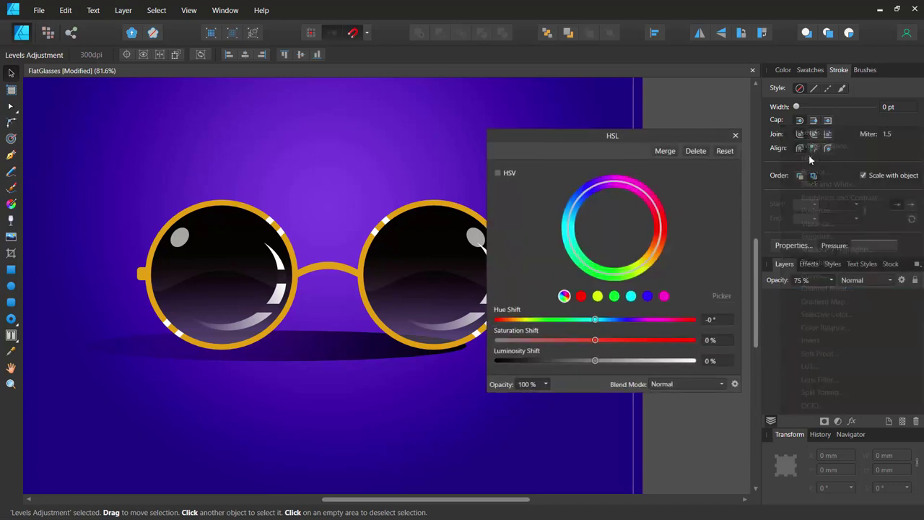
{"action": "left_click_drag", "start_coordinate": [544, 133], "coordinate": [651, 114]}
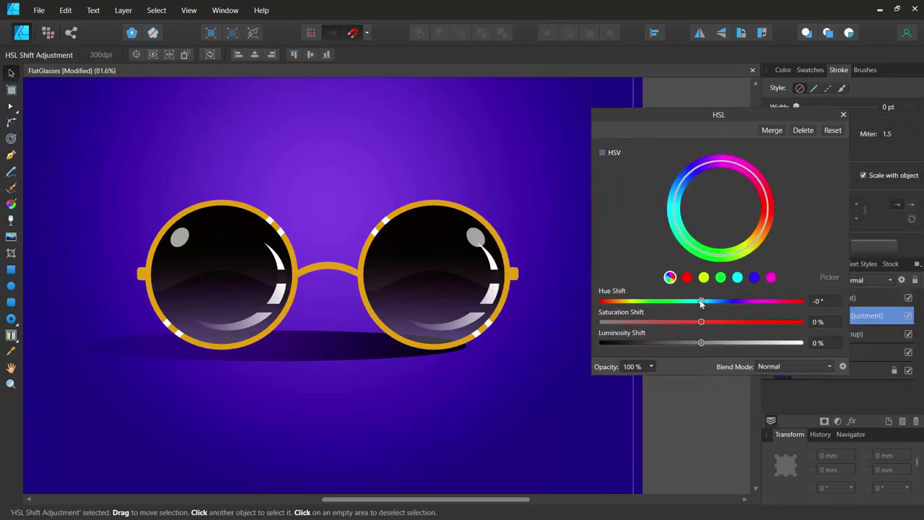
{"action": "left_click_drag", "start_coordinate": [700, 299], "coordinate": [687, 325]}
{"action": "left_click_drag", "start_coordinate": [754, 342], "coordinate": [691, 344]}
{"action": "left_click", "coordinate": [843, 114]}
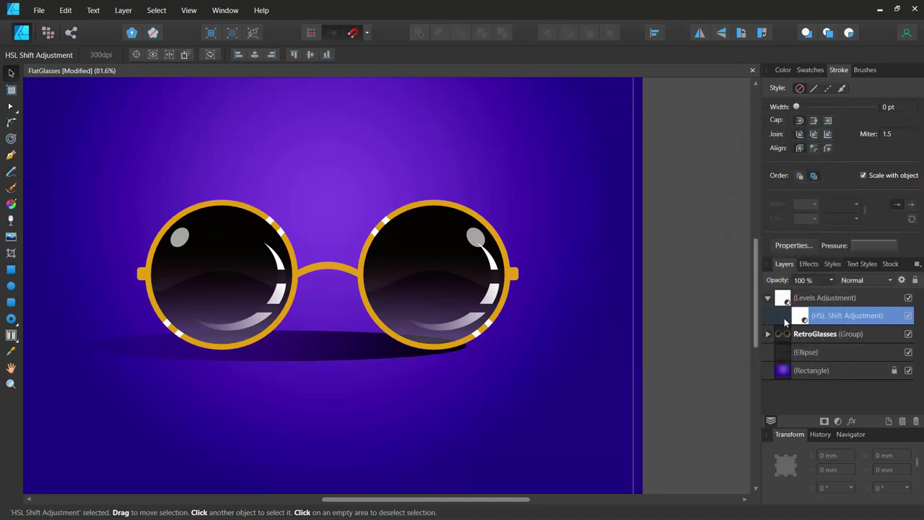
{"action": "key", "text": "Delete"}
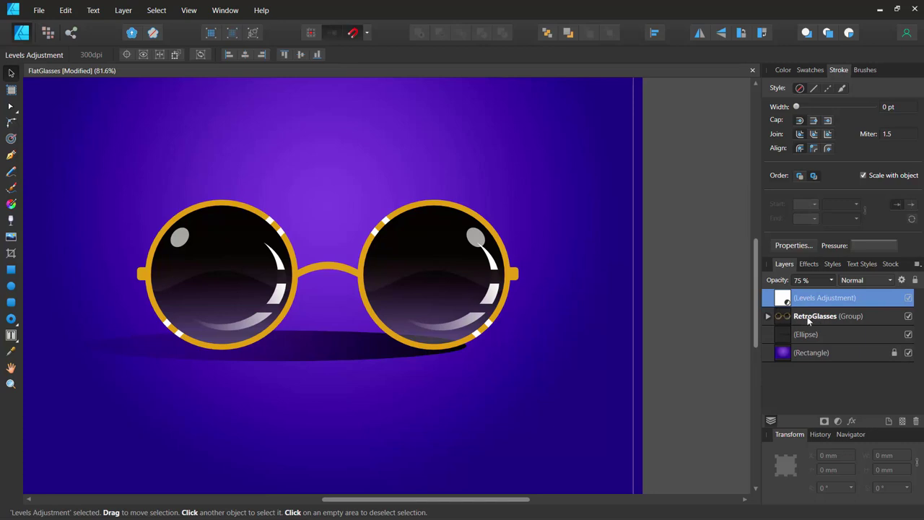
- Add an HSL adjustment inside the RetroGlasses group so that it affects only the glasses
{"action": "left_click", "coordinate": [809, 320]}
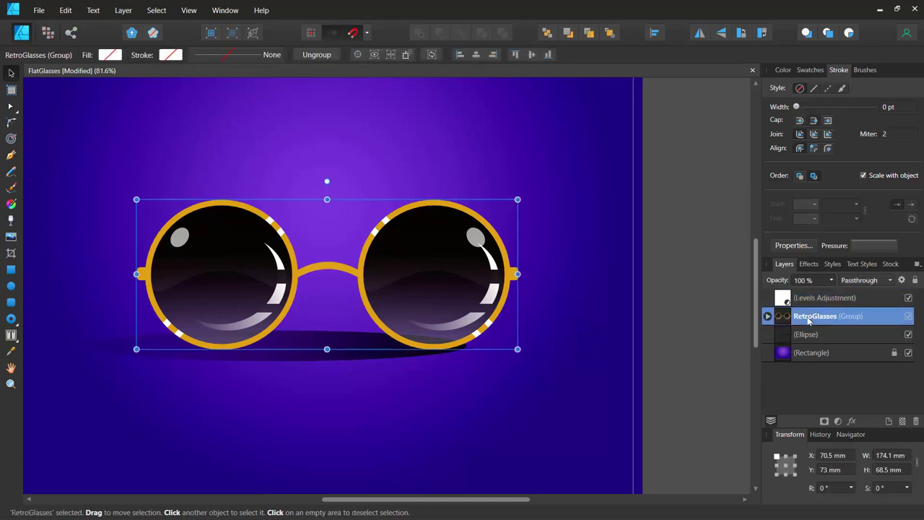
{"action": "left_click", "coordinate": [826, 421]}
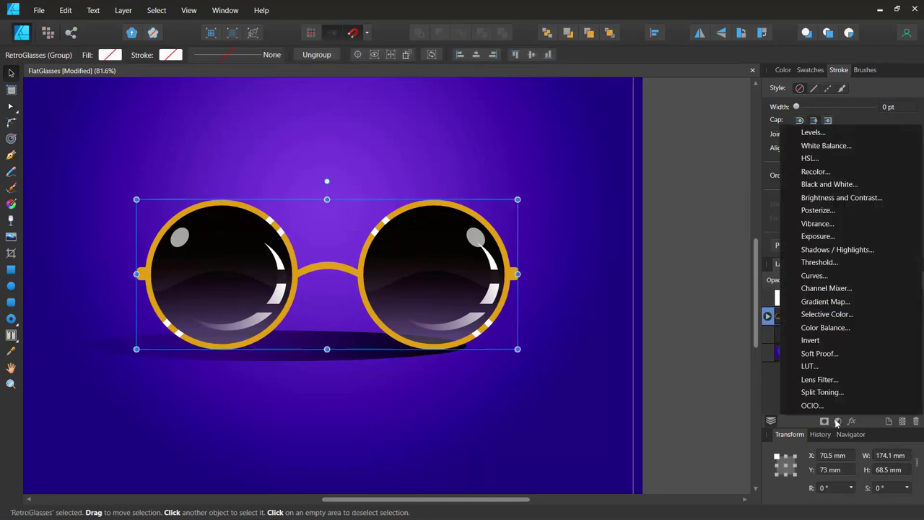
{"action": "left_click", "coordinate": [811, 159]}
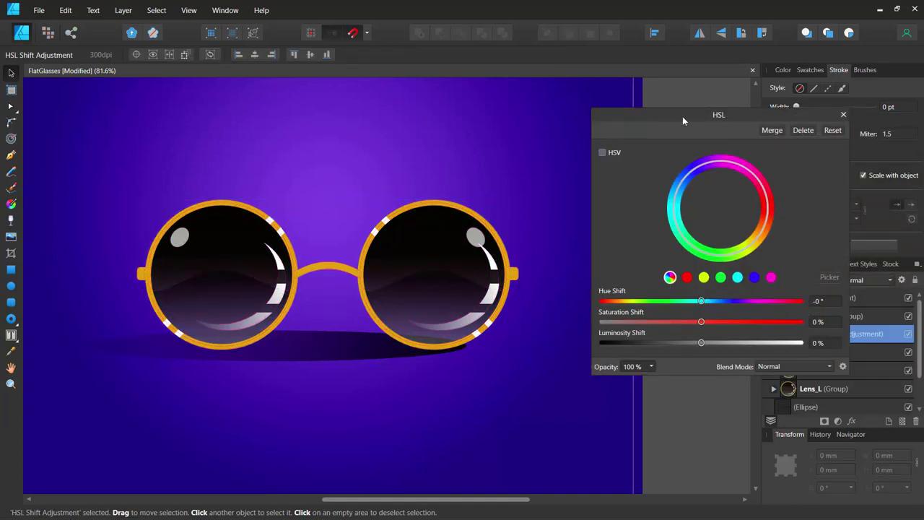
{"action": "left_click_drag", "start_coordinate": [683, 117], "coordinate": [637, 94]}
- Try a hue shift of -135.2° on the glasses' HSL adjustment to preview cyan frames
{"action": "left_click_drag", "start_coordinate": [655, 280], "coordinate": [581, 287]}
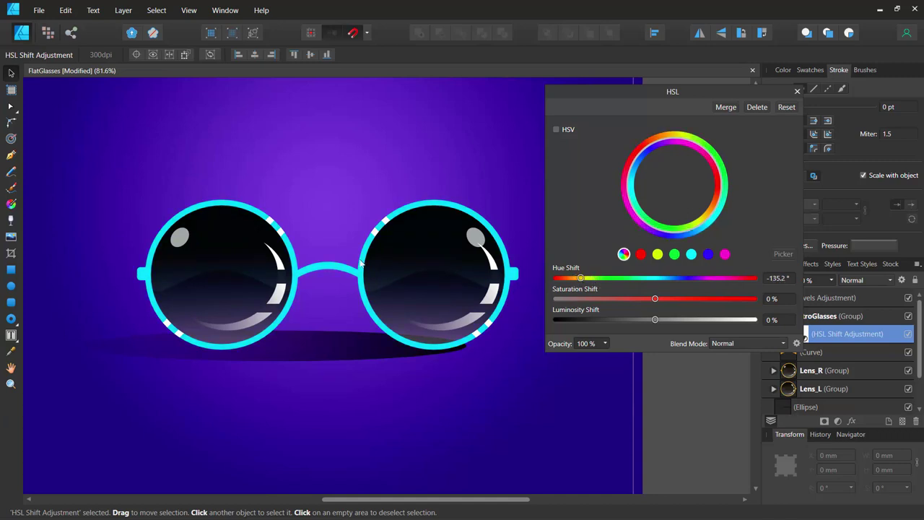
{"action": "scroll", "coordinate": [240, 204], "scroll_direction": "down", "scroll_amount": 2}
{"action": "scroll", "coordinate": [268, 221], "scroll_direction": "up", "scroll_amount": 3}
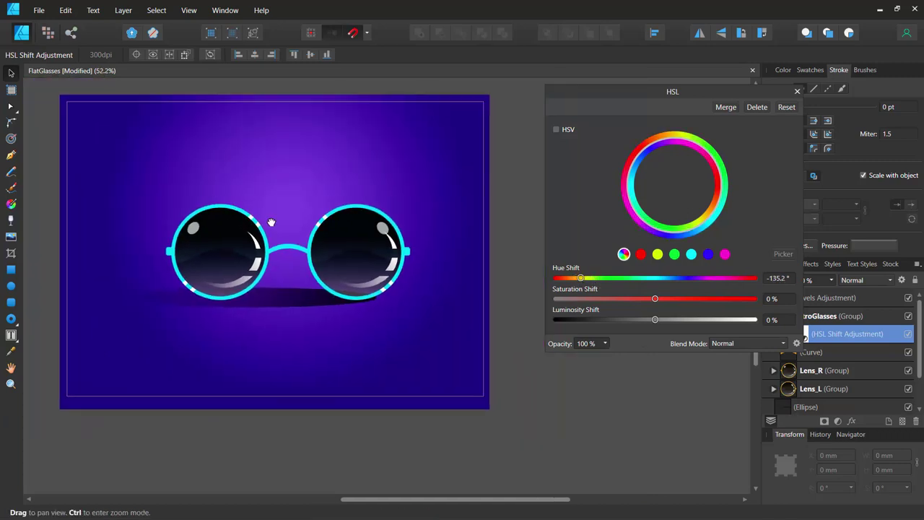
{"action": "scroll", "coordinate": [300, 297], "scroll_direction": "up", "scroll_amount": 3}
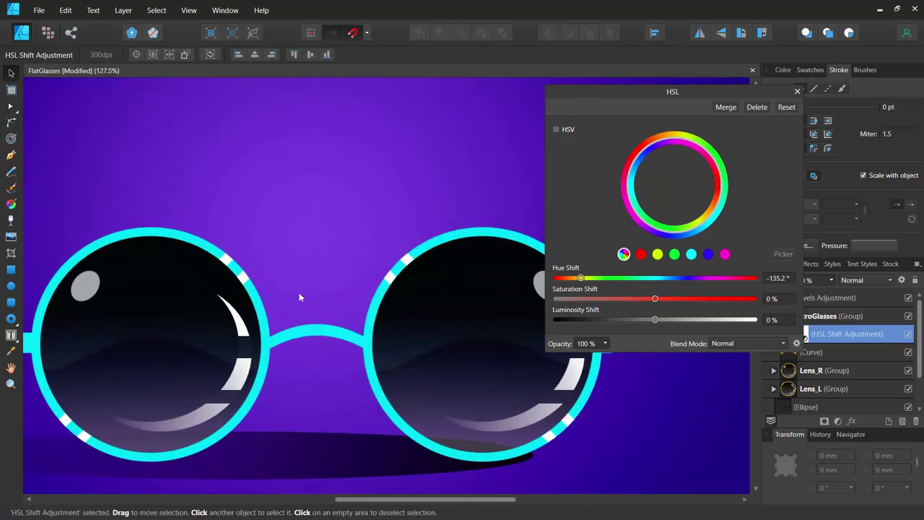
- Set the glasses' HSL hue shift to 23.9° for orange-red frames, close the adjustment settings and review the illustration
{"action": "left_click_drag", "start_coordinate": [583, 281], "coordinate": [670, 297]}
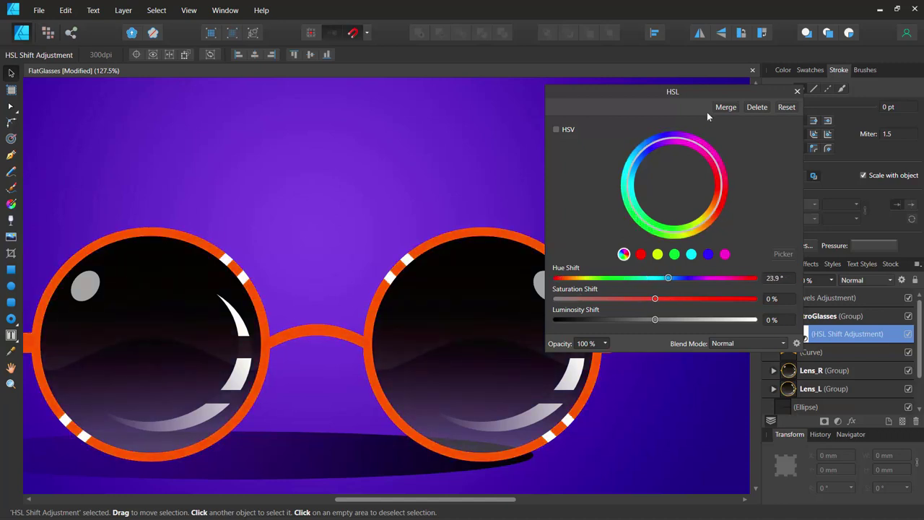
{"action": "left_click", "coordinate": [798, 92]}
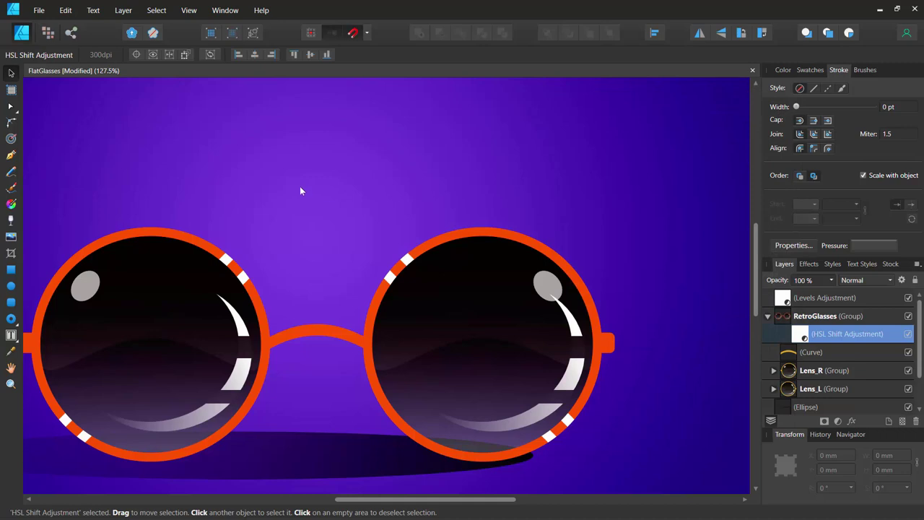
{"action": "scroll", "coordinate": [300, 186], "scroll_direction": "down", "scroll_amount": 3}
{"action": "scroll", "coordinate": [299, 186], "scroll_direction": "up", "scroll_amount": 2}
{"action": "scroll", "coordinate": [274, 180], "scroll_direction": "down", "scroll_amount": 2}
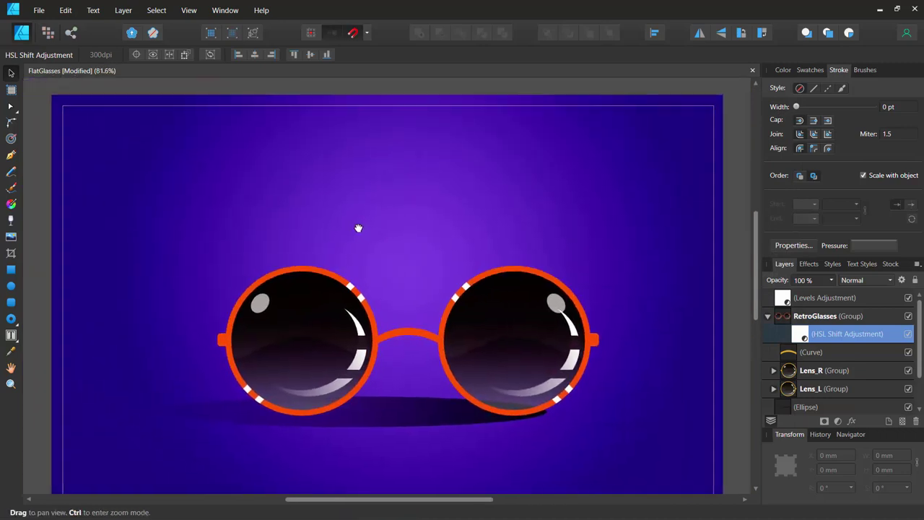
{"action": "left_click_drag", "start_coordinate": [358, 228], "coordinate": [359, 204]}
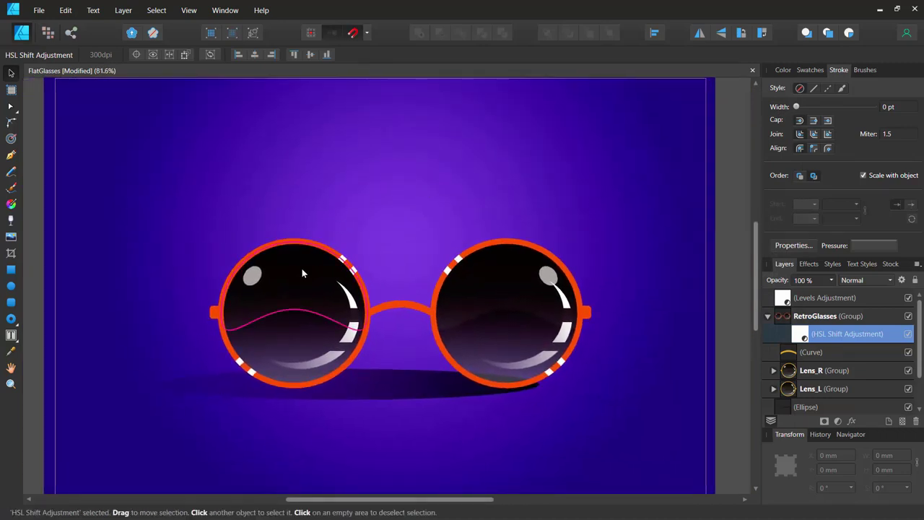